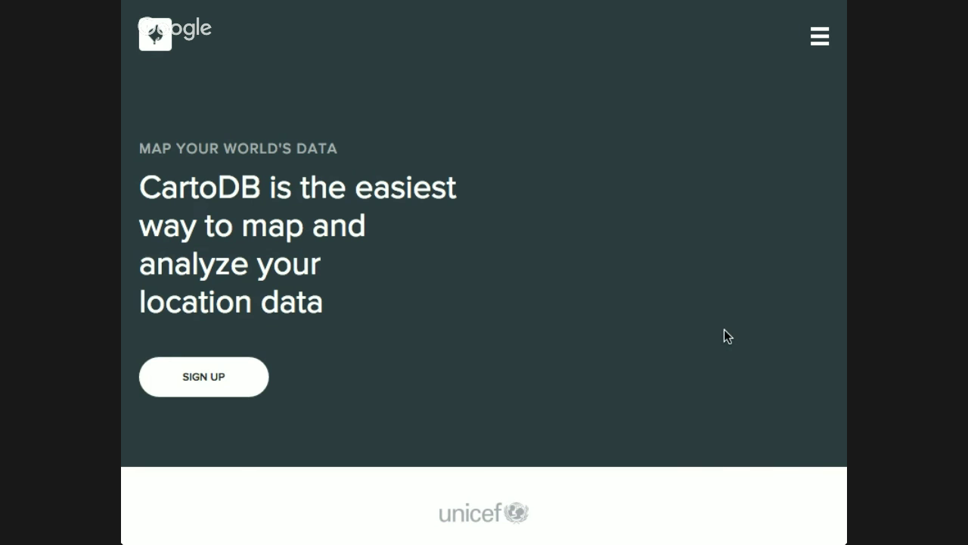
Open the CartoDB login page and log in with the prefilled account credentials
click(822, 36)
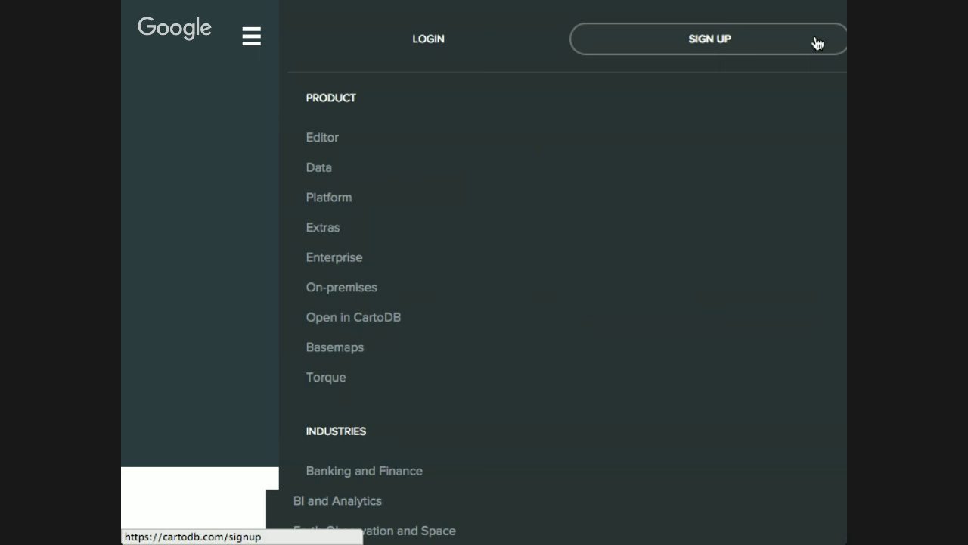
click(425, 47)
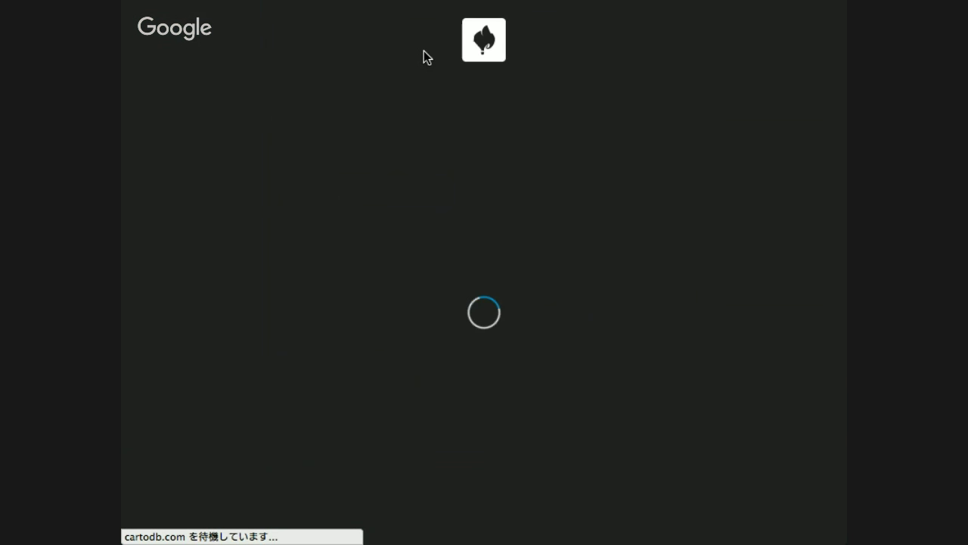
click(497, 48)
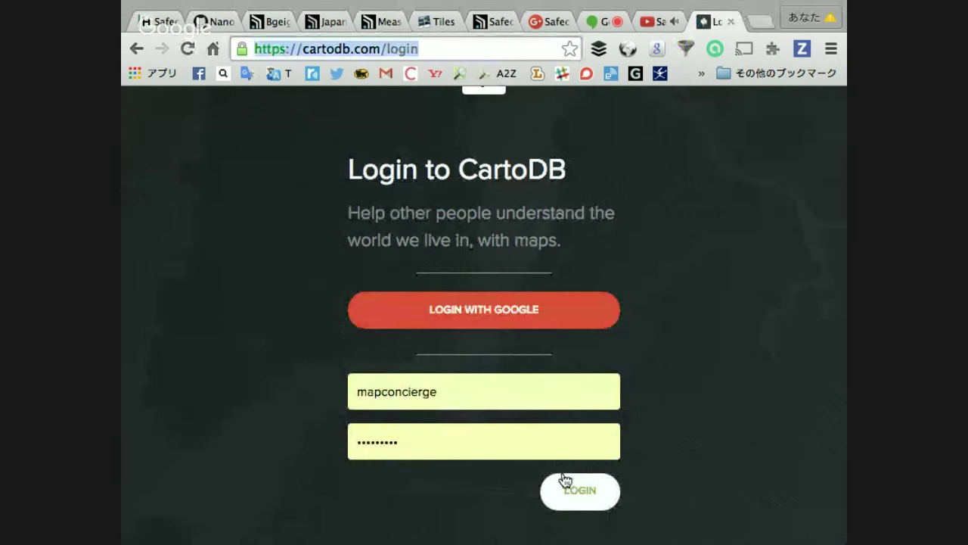
Try to replace the prefilled username with a different account's login
click(497, 396)
key(BackSpace)
key(BackSpace)
key(BackSpace)
key(BackSpace)
key(BackSpace)
key(BackSpace)
key(BackSpace)
key(BackSpace)
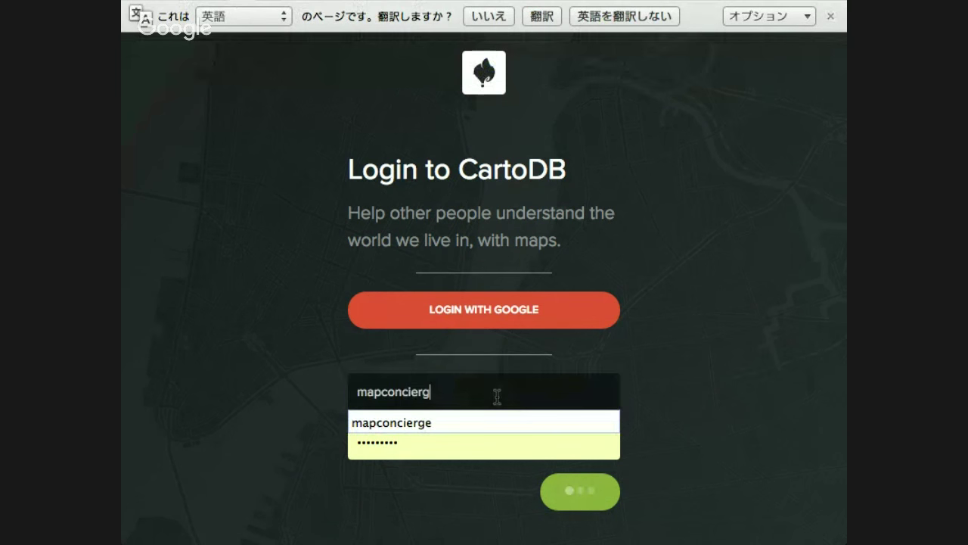
key(BackSpace)
key(BackSpace)
key(BackSpace)
key(BackSpace)
text(ta)
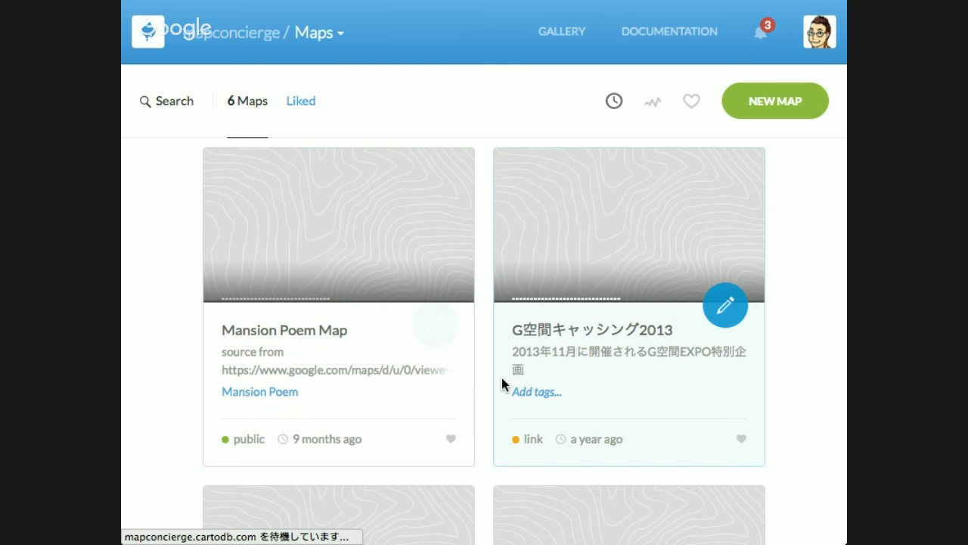
Browse the account's maps on the dashboard and open the G空間キャッシング2013 map
scroll(501, 378, down, 5)
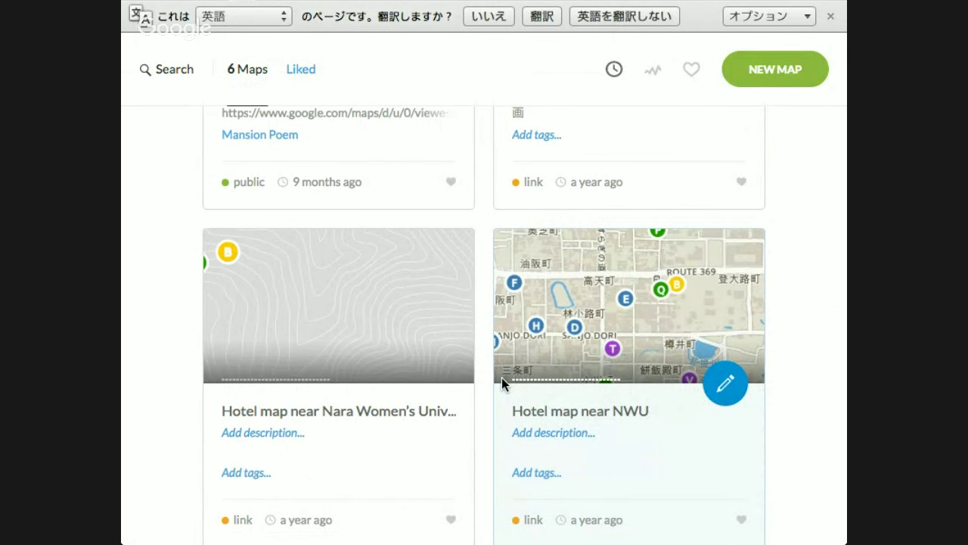
scroll(502, 377, up, 3)
scroll(553, 388, up, 3)
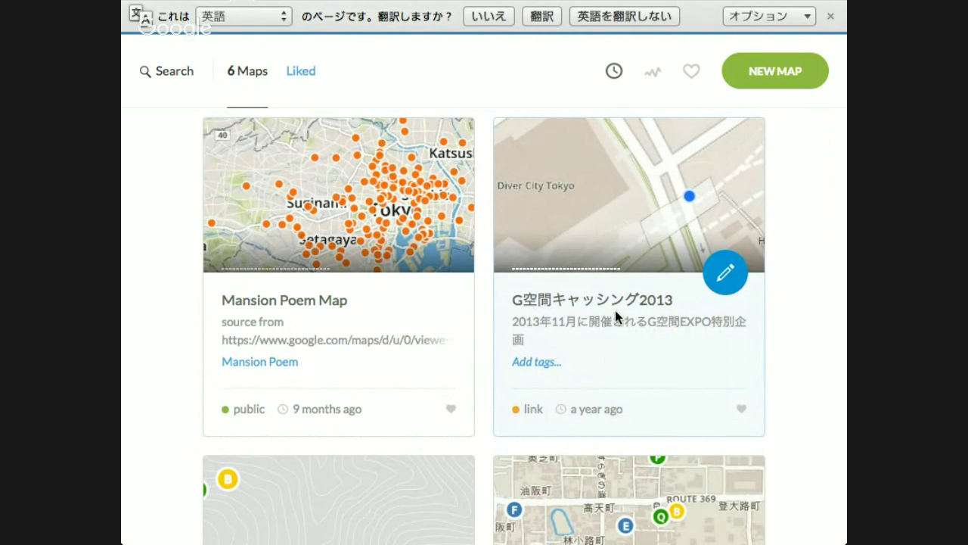
scroll(615, 310, up, 2)
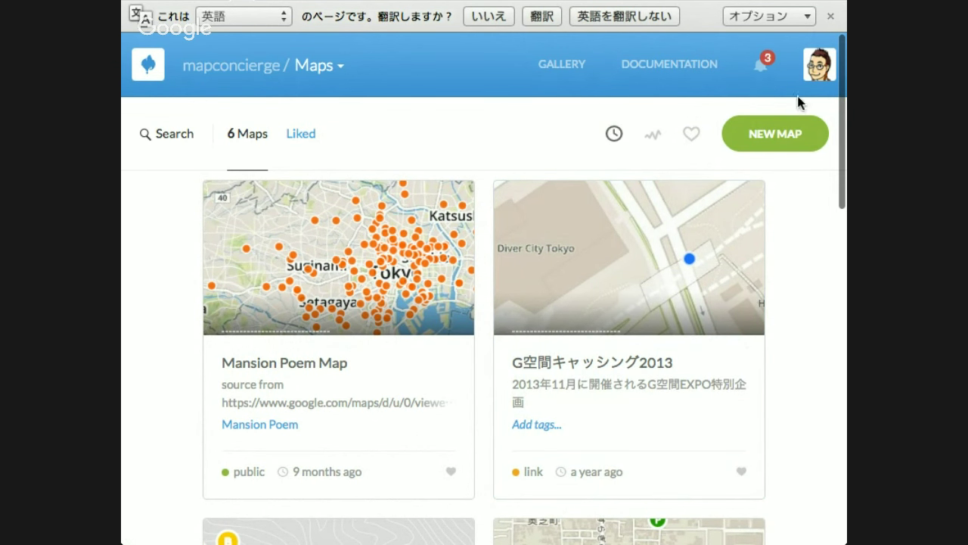
click(620, 369)
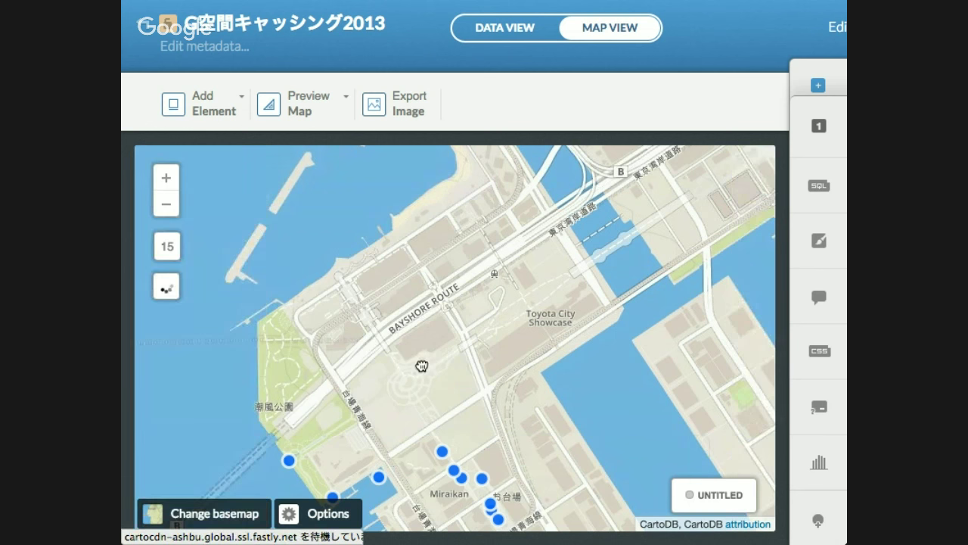
Dismiss the page translation offer and view the info windows of the 宗谷を目指す白波 and ホテル日航東京 markers
drag(421, 367, 425, 230)
click(165, 178)
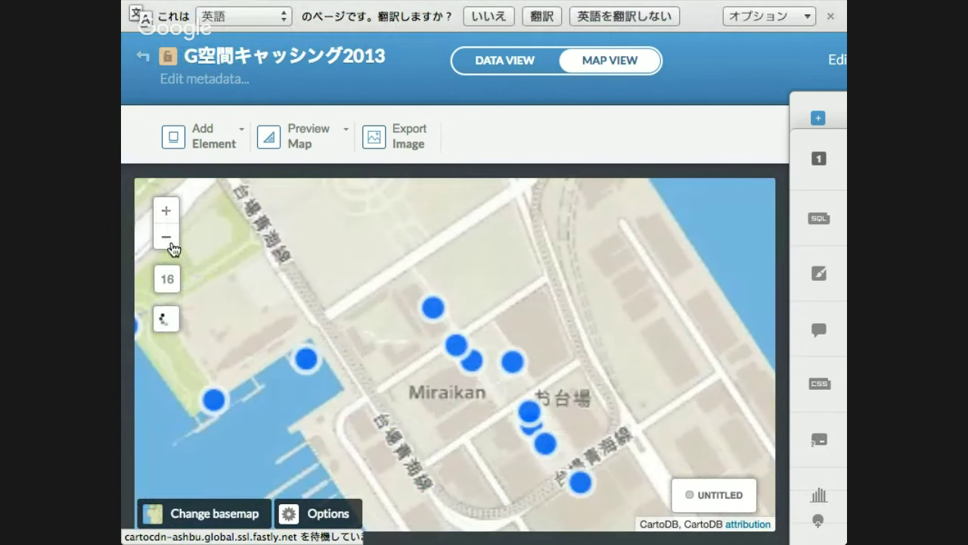
click(170, 243)
click(170, 244)
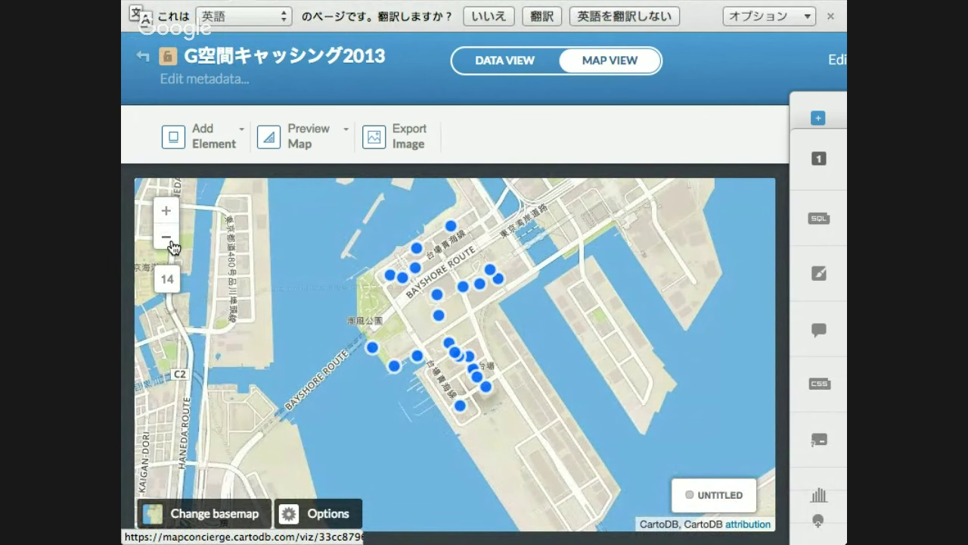
click(493, 16)
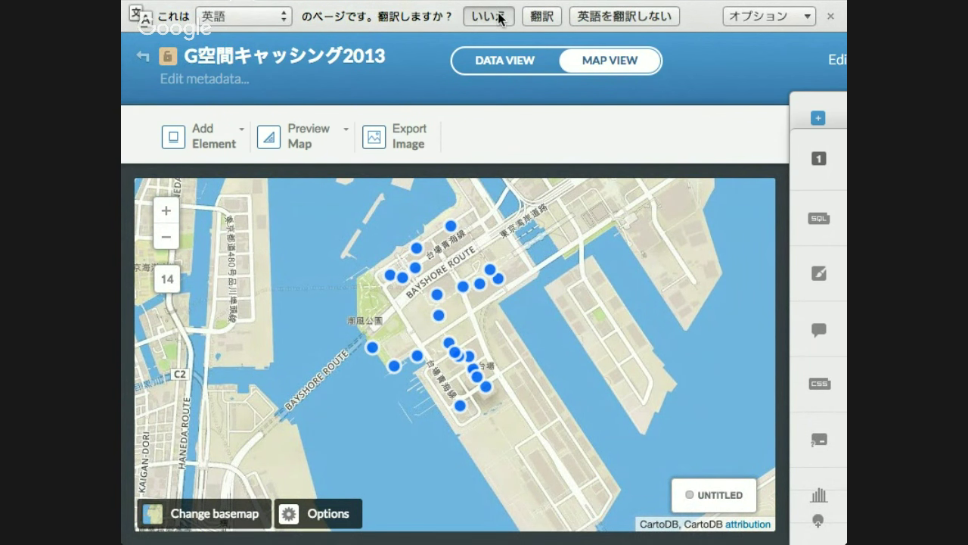
click(438, 303)
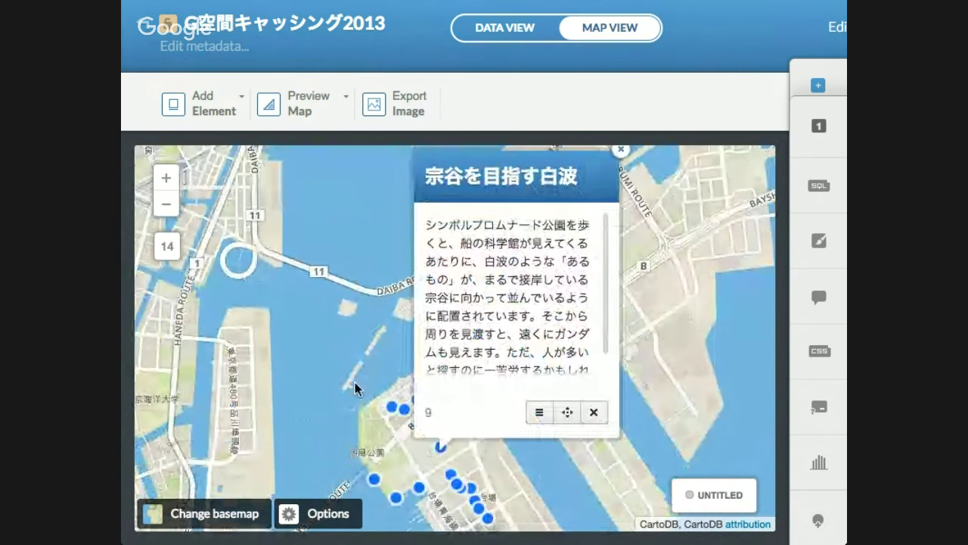
click(401, 416)
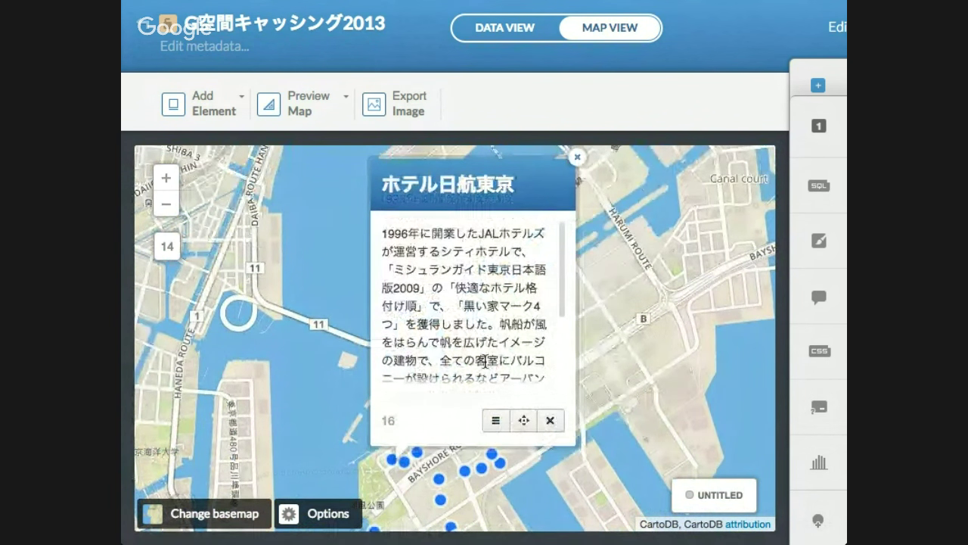
click(579, 159)
View the info window of the 船の科学館 marker, and close it
drag(629, 332, 629, 278)
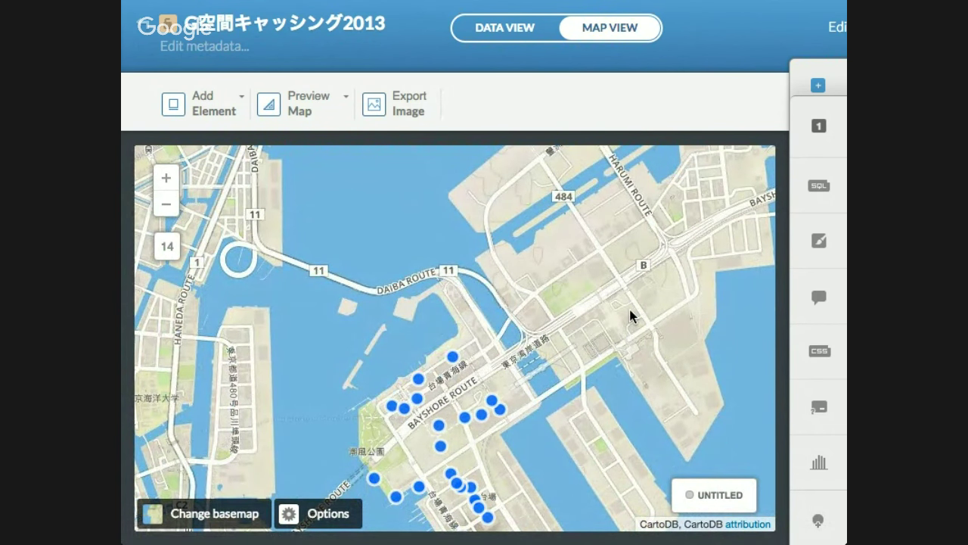
drag(550, 396, 559, 349)
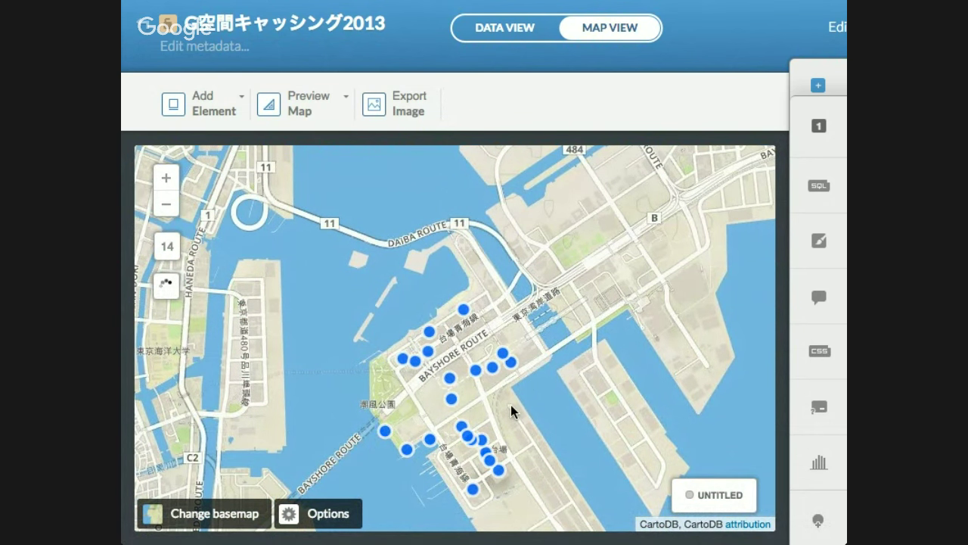
click(406, 450)
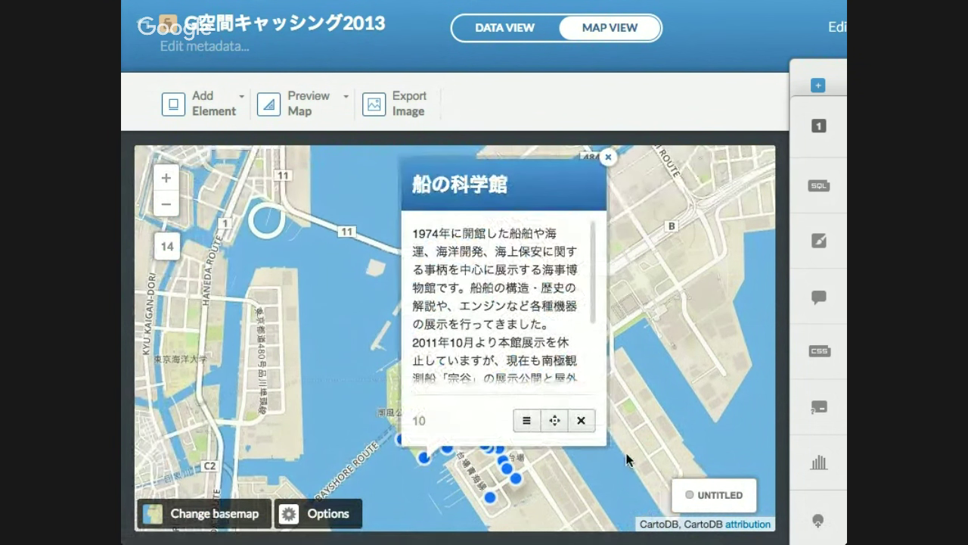
click(620, 227)
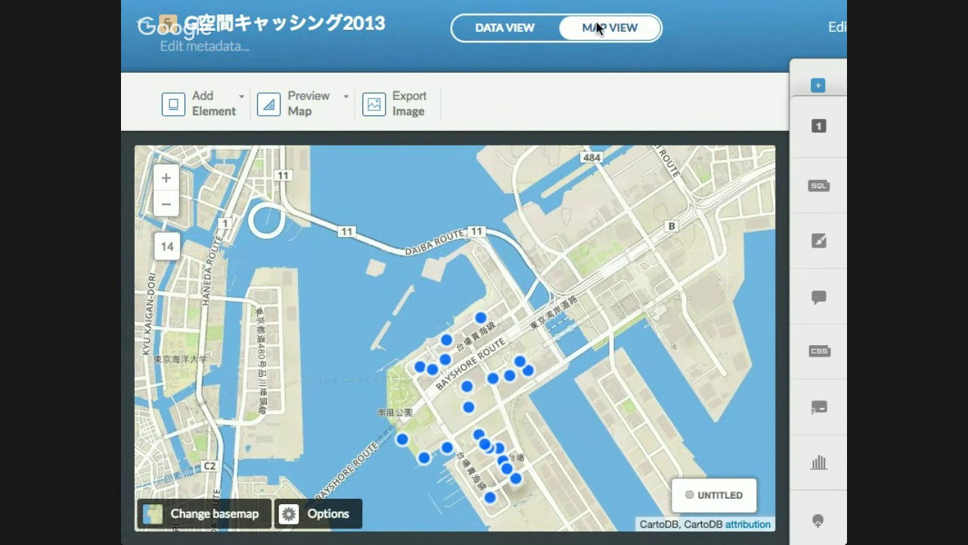
Show the map's Edit options
mouse_move(130, 53)
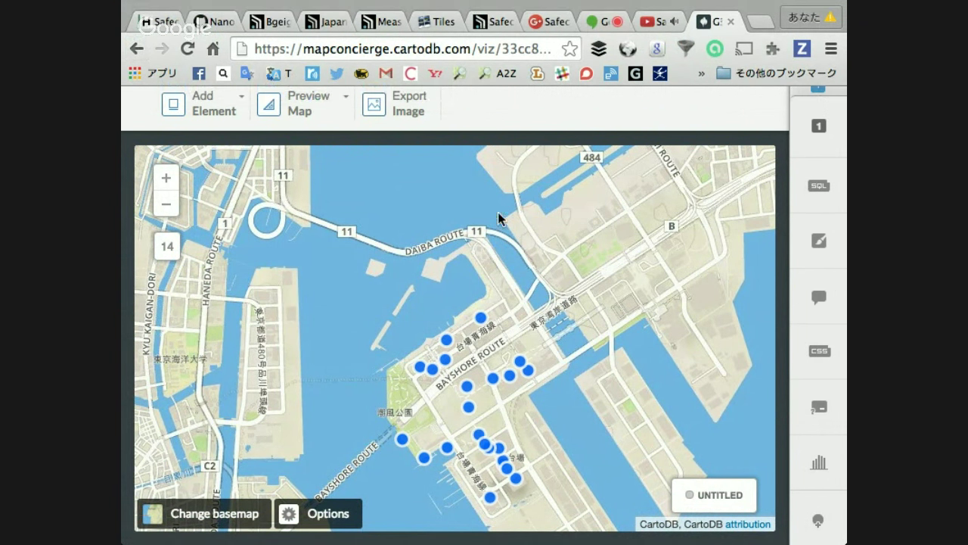
mouse_move(817, 10)
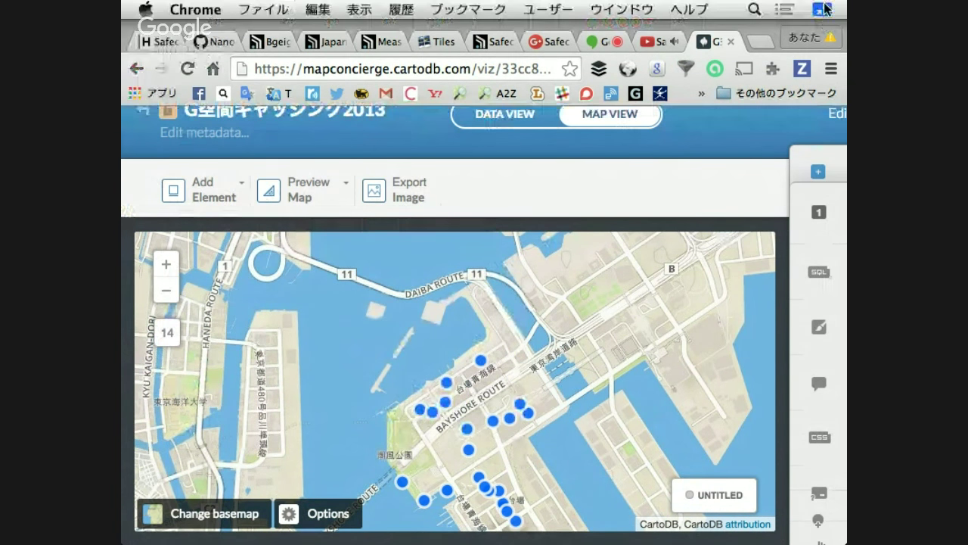
click(823, 11)
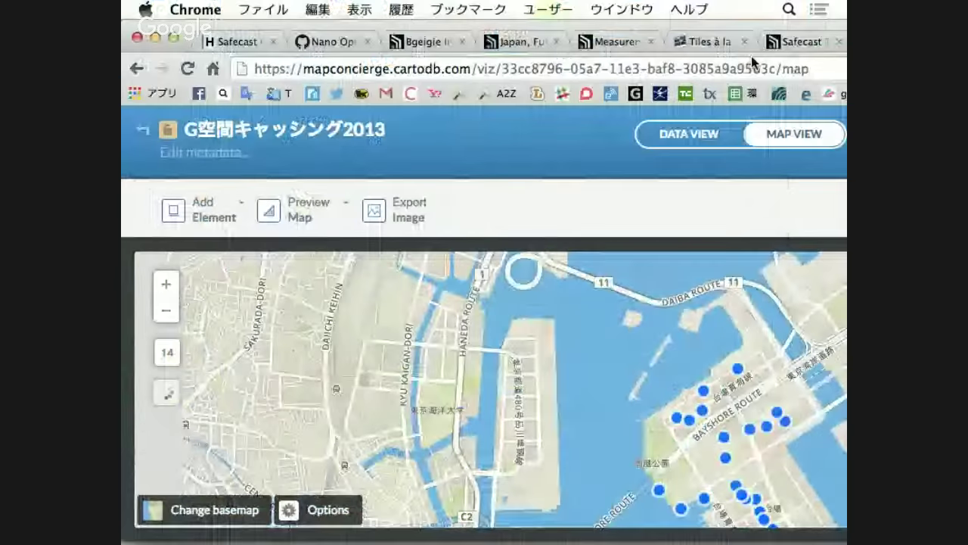
drag(764, 30, 227, 37)
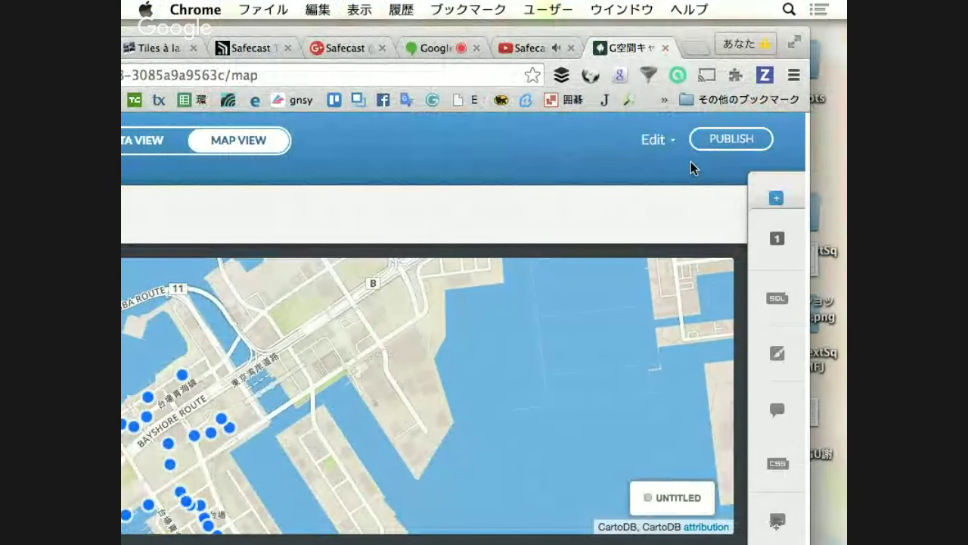
click(673, 142)
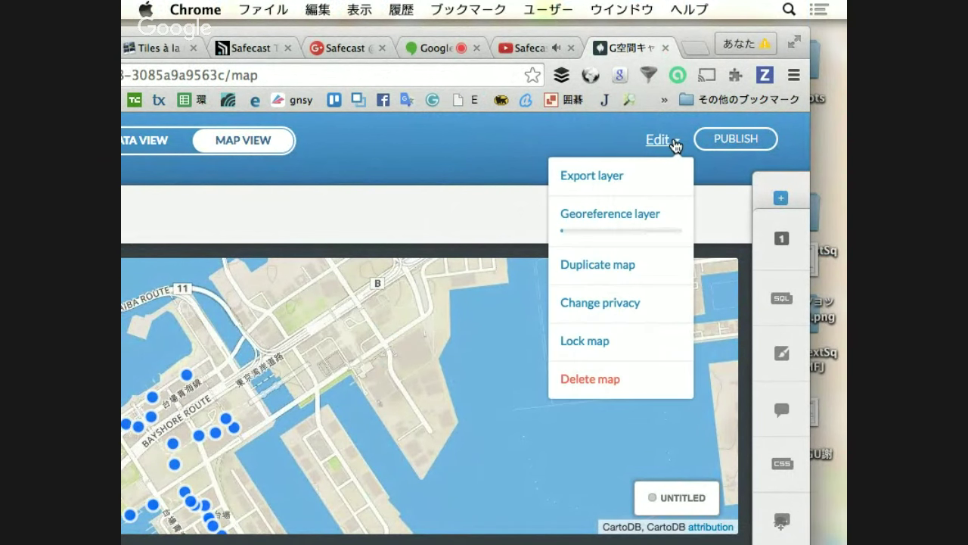
Return to the dashboard, close the current account's session and reopen the login page
drag(423, 32, 961, 29)
click(173, 69)
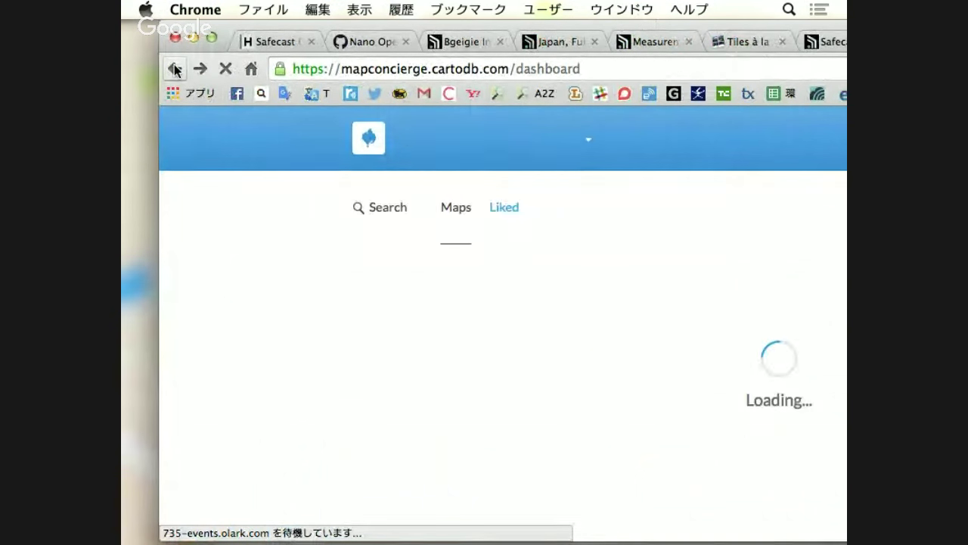
drag(605, 25, 402, 19)
drag(537, 30, 288, 30)
click(733, 171)
scroll(638, 405, down, 3)
scroll(638, 405, up, 3)
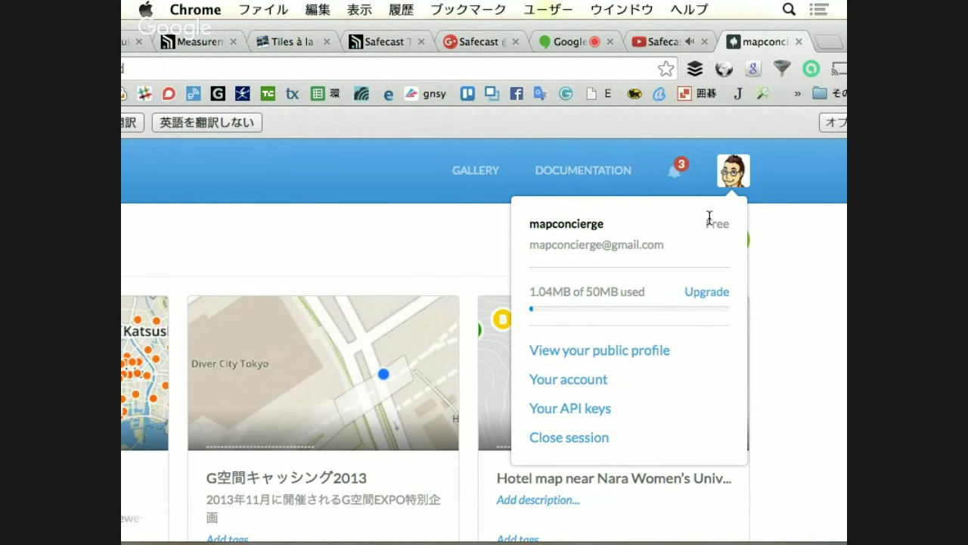
scroll(627, 275, down, 1)
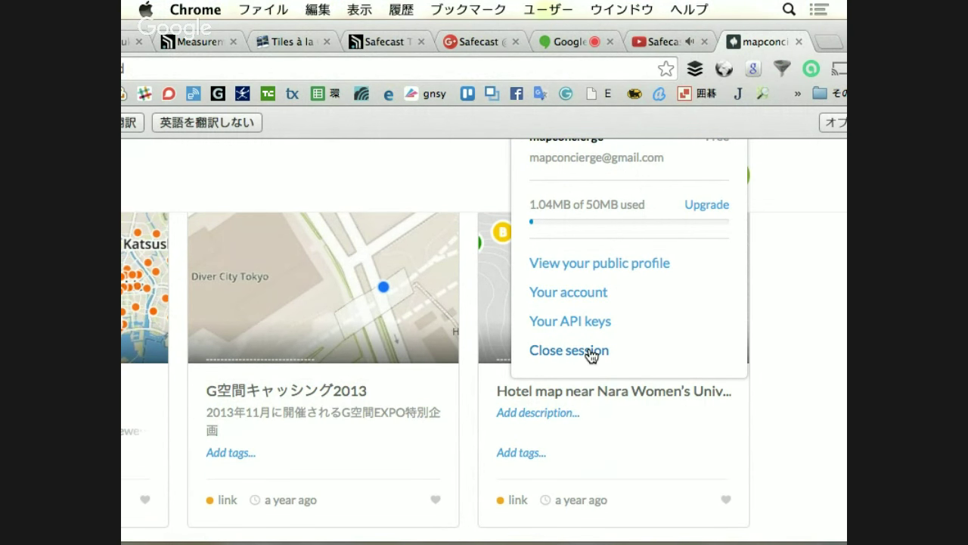
click(589, 352)
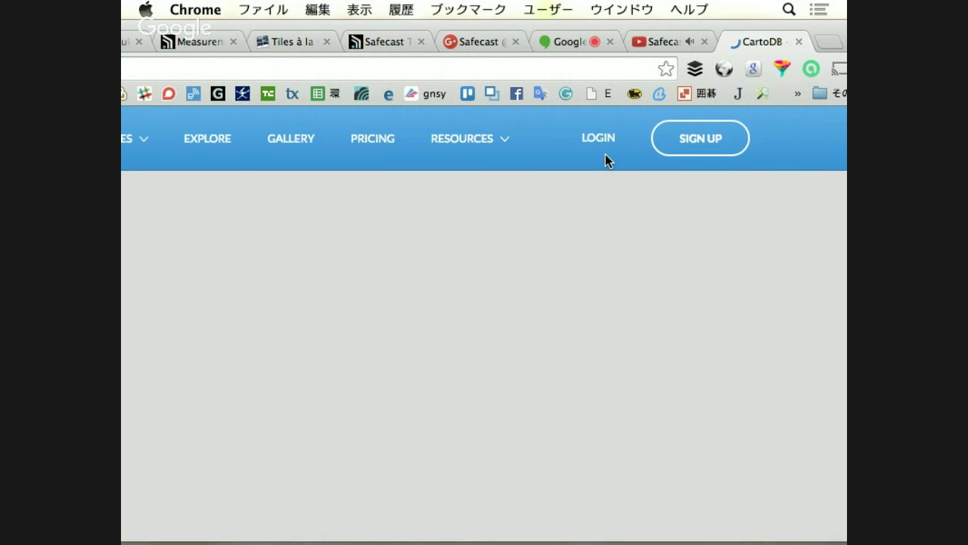
click(599, 139)
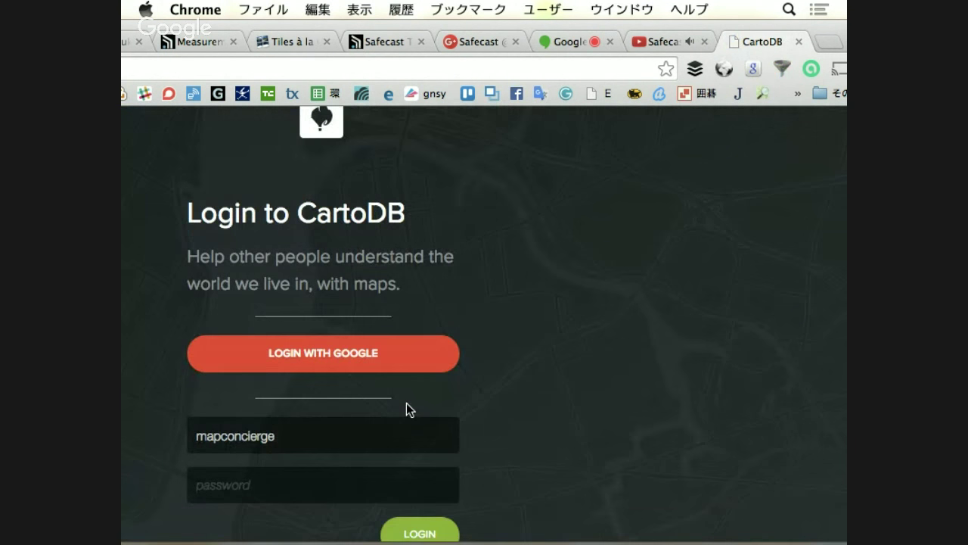
Try to log in with the second account's saved e-mail in place of the prefilled username
double_click(337, 413)
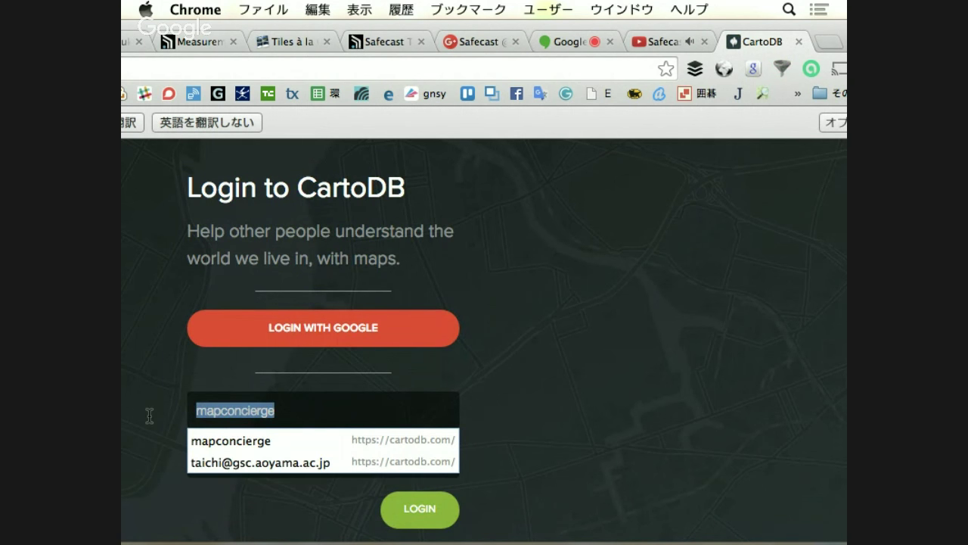
text(tai)
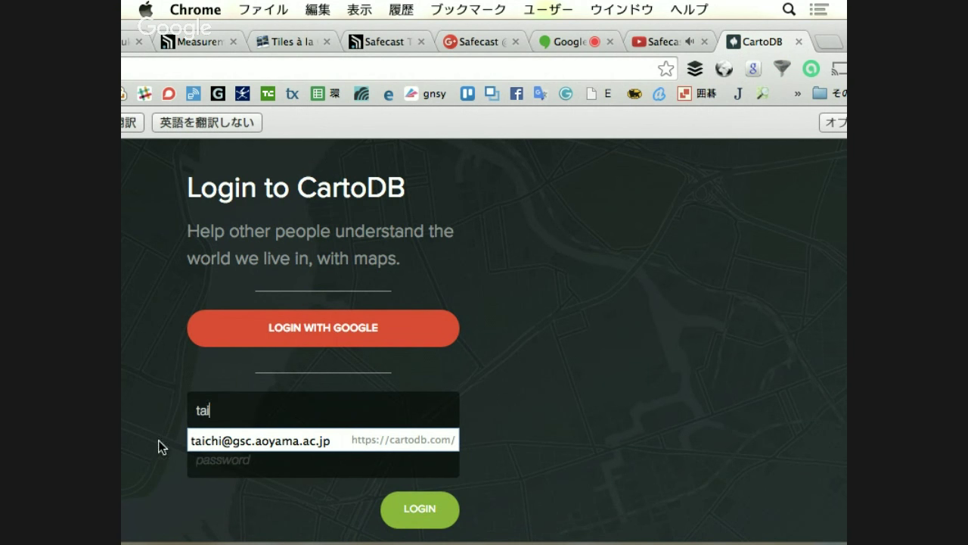
click(206, 440)
scroll(287, 461, down, 2)
click(406, 444)
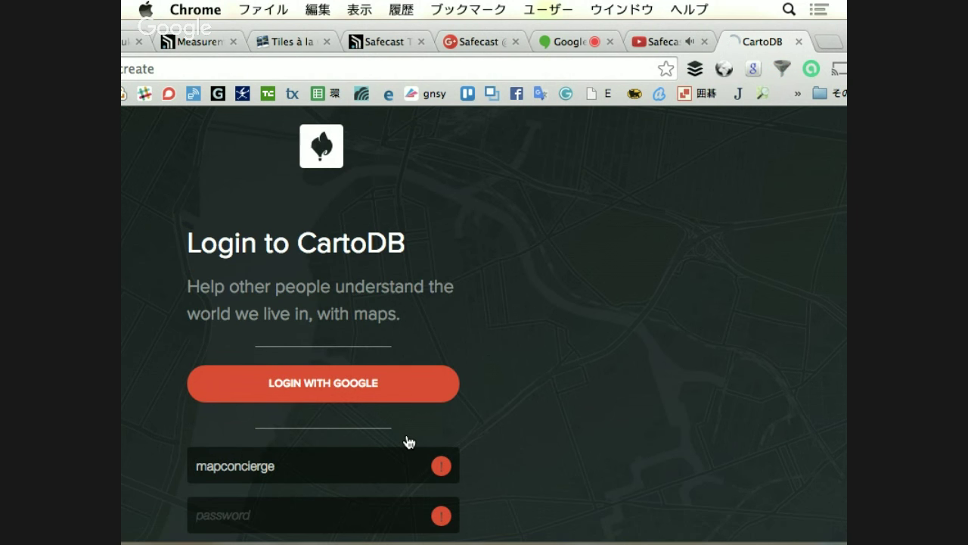
Enter the second account's e-mail and password and log in to CartoDB
click(327, 444)
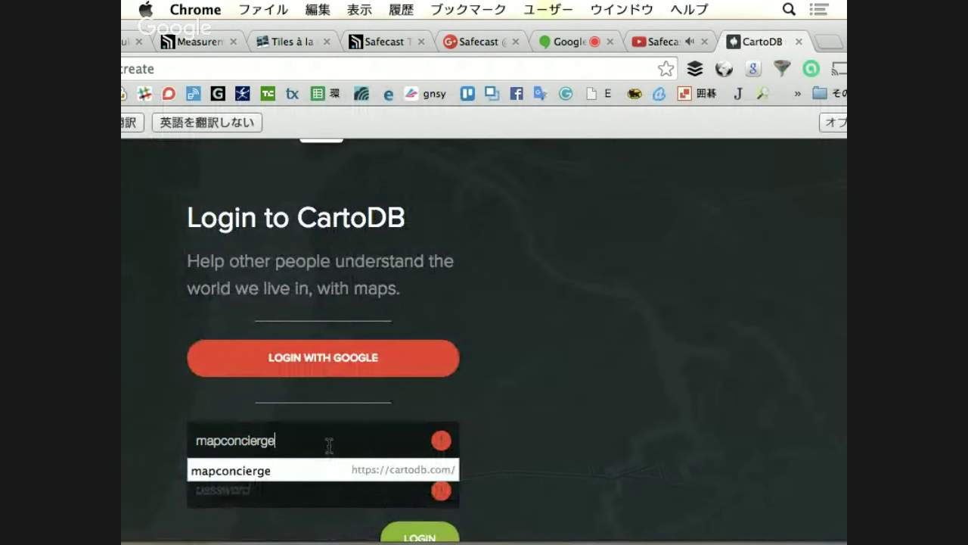
click(303, 492)
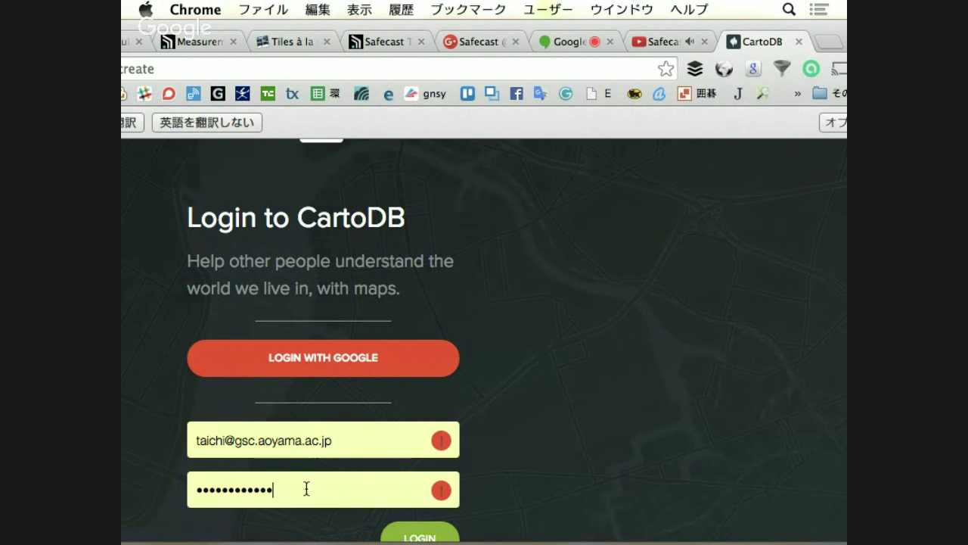
drag(307, 489, 157, 487)
text(••••••••••••)
scroll(138, 461, down, 3)
click(407, 451)
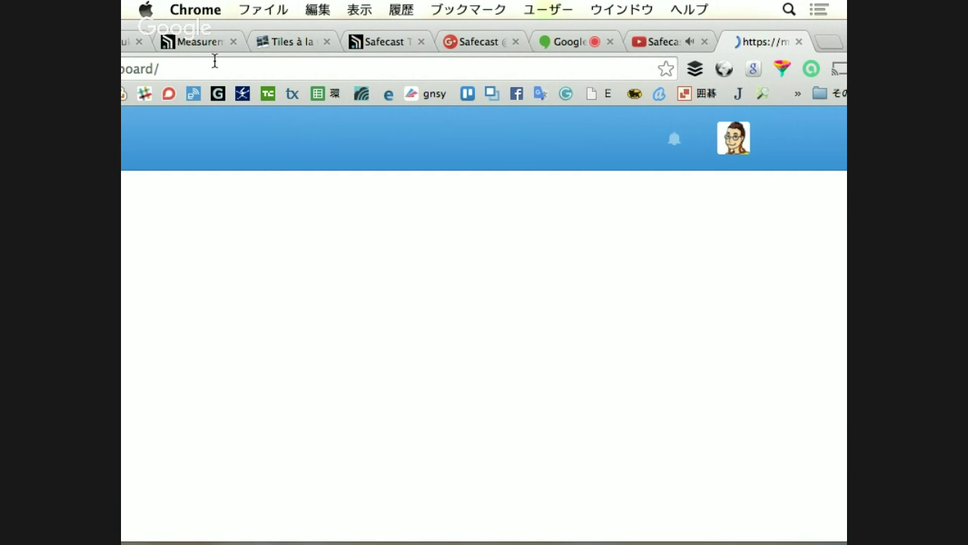
drag(187, 19, 142, 29)
click(820, 125)
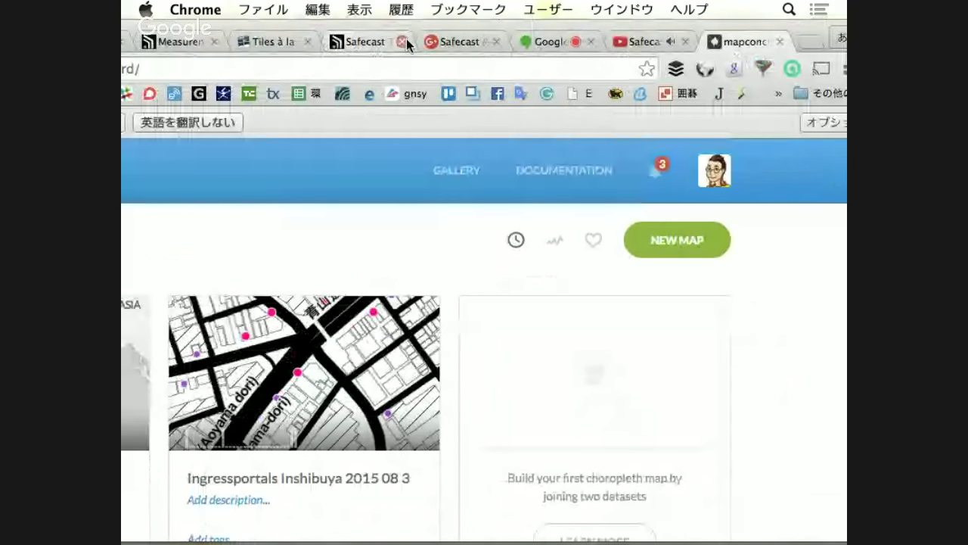
Open a new browser tab and expand the browser window to fill the screen
click(809, 42)
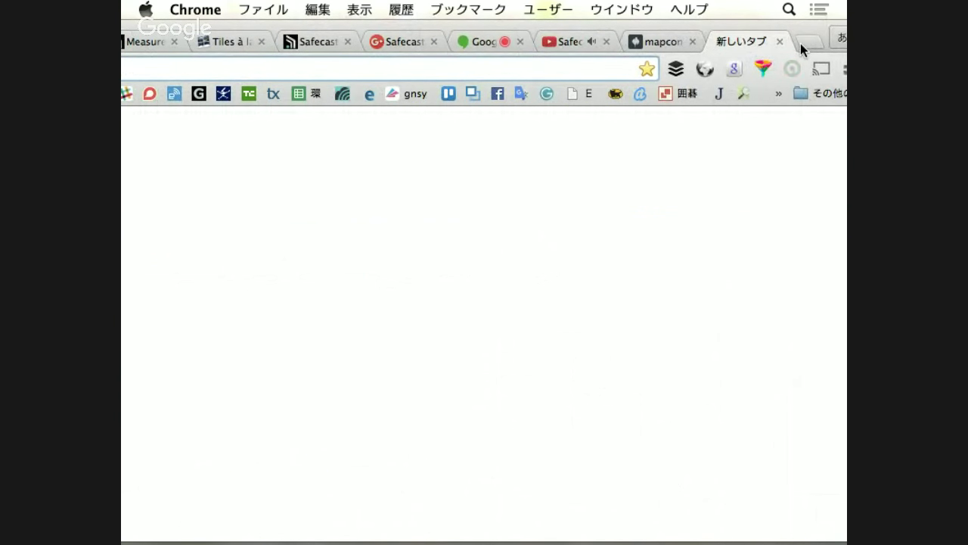
drag(553, 28, 844, 39)
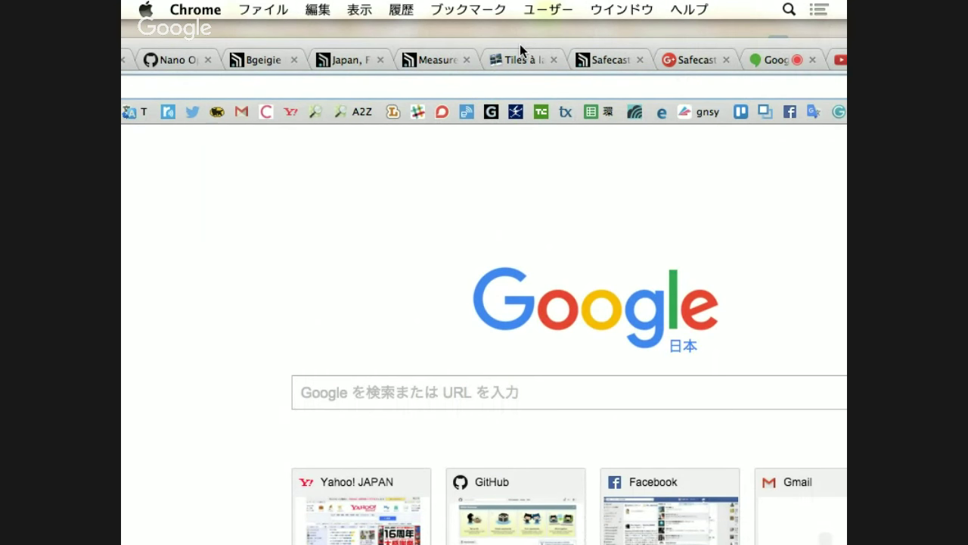
drag(519, 44, 558, 39)
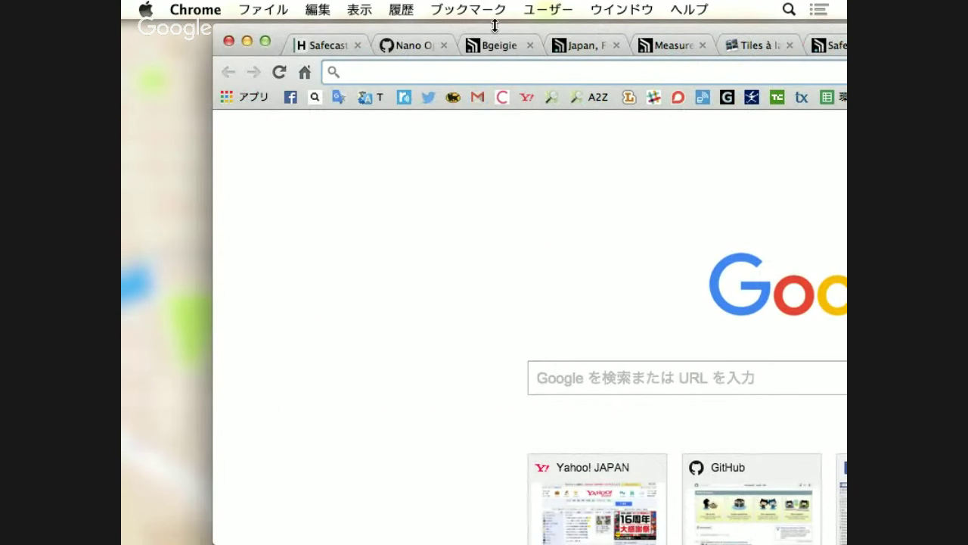
drag(500, 26, 131, 25)
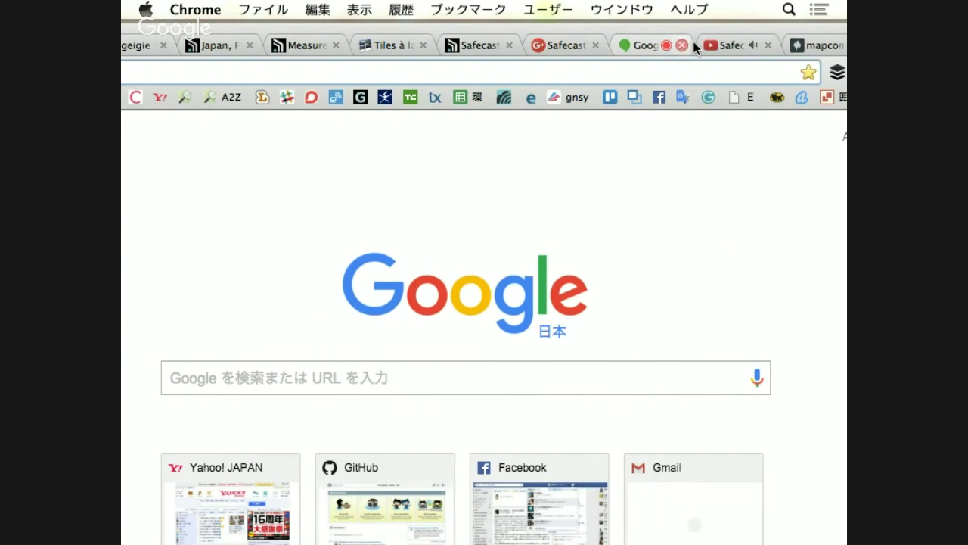
drag(723, 26, 473, 15)
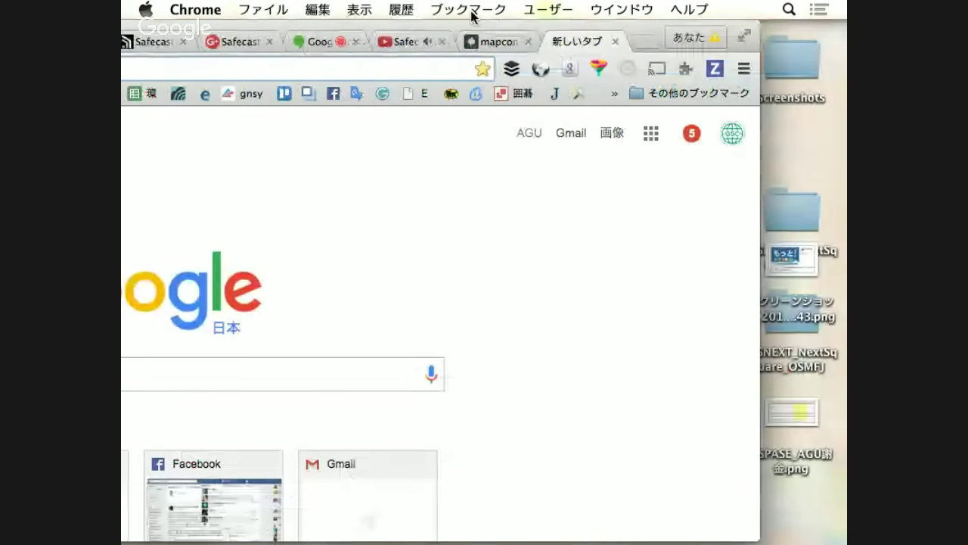
click(744, 35)
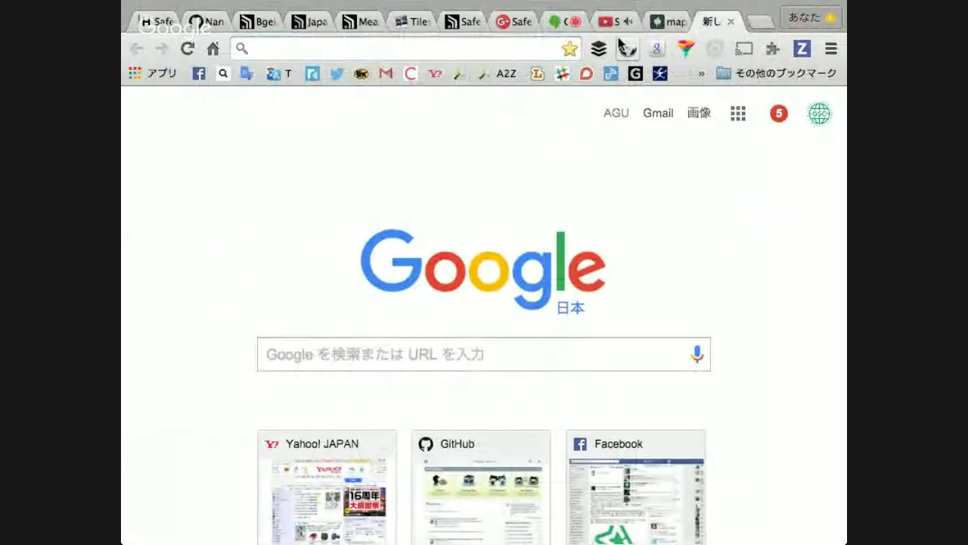
Load the cartodb.com home page in the new tab
click(472, 51)
text(carto)
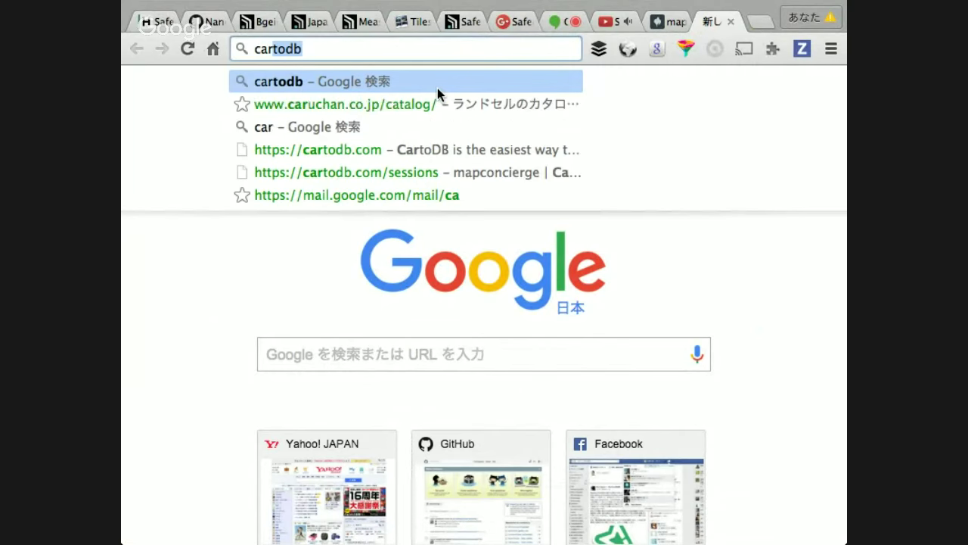
text(db)
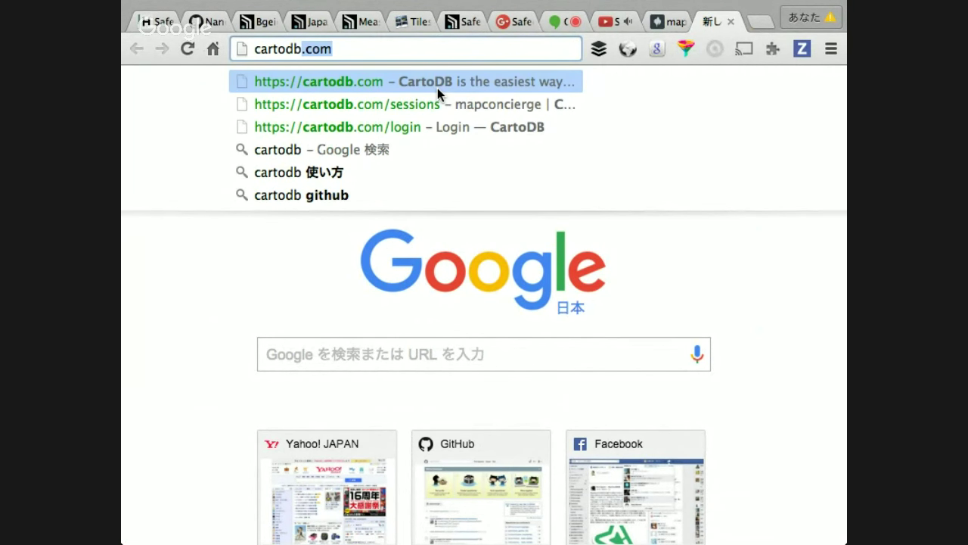
key(Return)
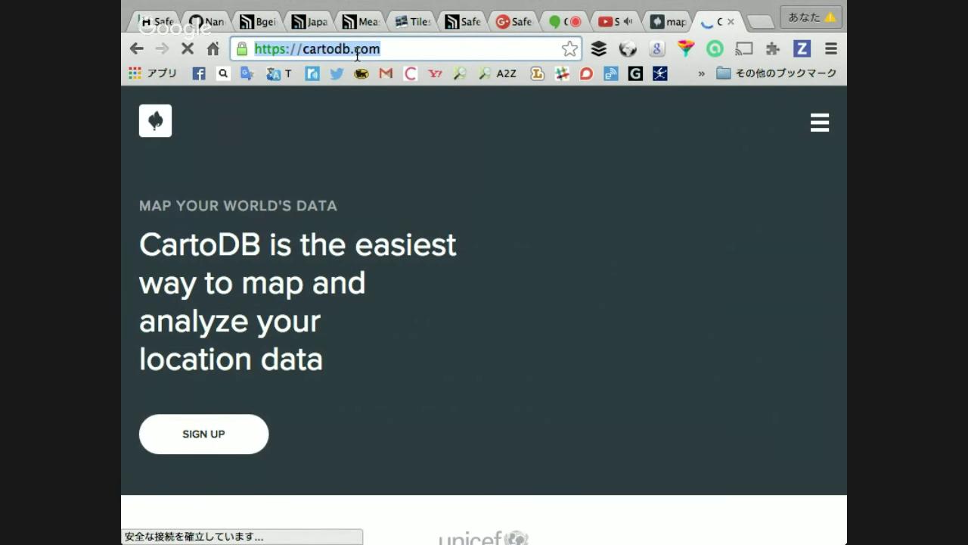
click(155, 22)
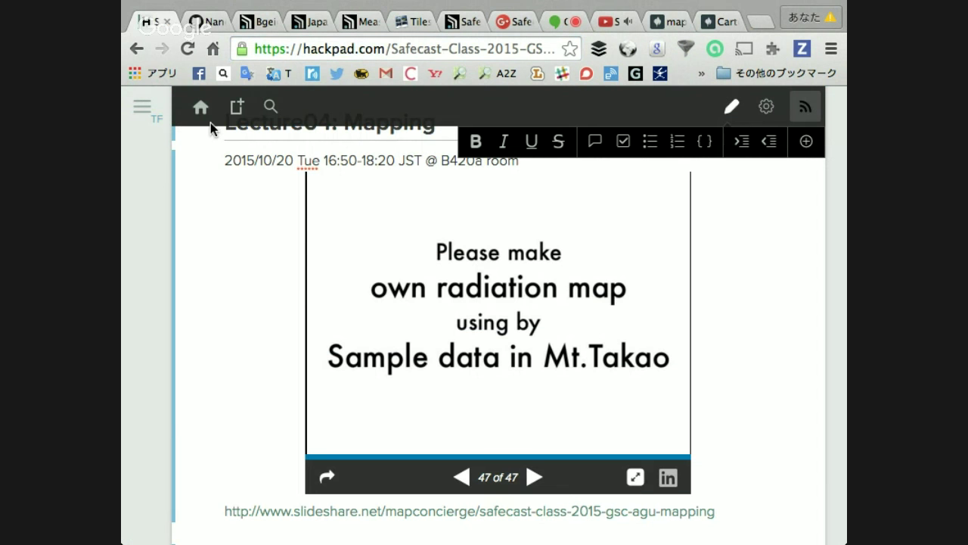
scroll(249, 323, down, 5)
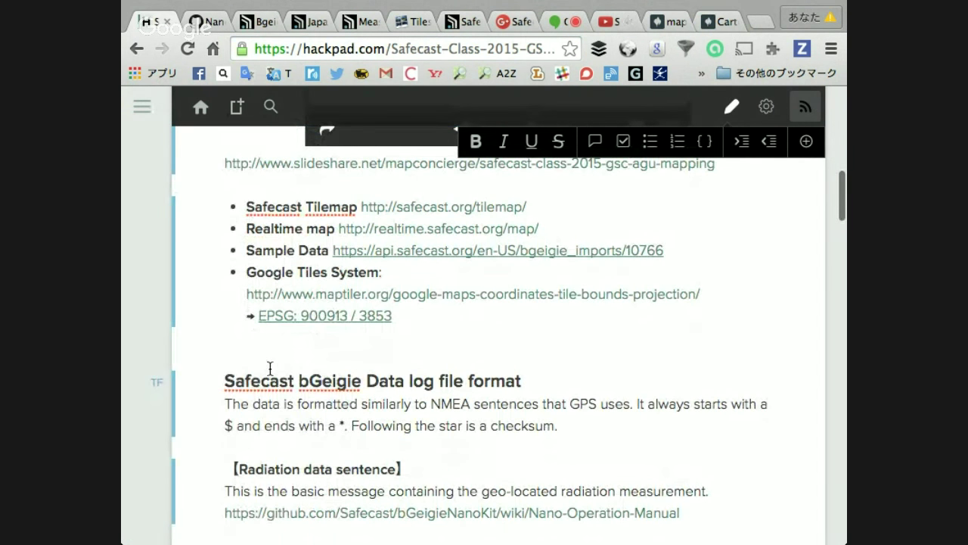
scroll(273, 282, down, 2)
scroll(272, 282, up, 2)
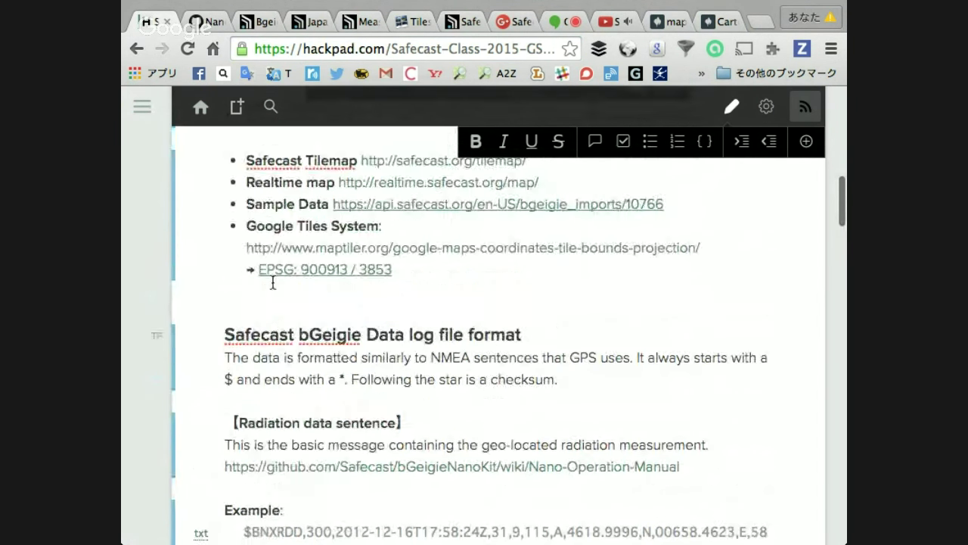
scroll(272, 282, down, 2)
scroll(273, 282, up, 1)
scroll(272, 282, down, 2)
scroll(272, 282, up, 5)
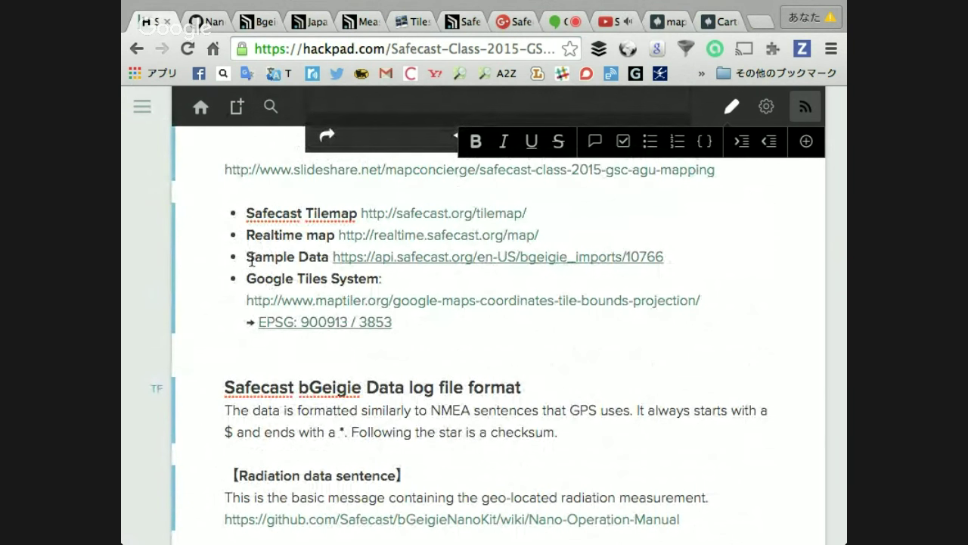
drag(254, 258, 335, 261)
click(306, 256)
key(Return)
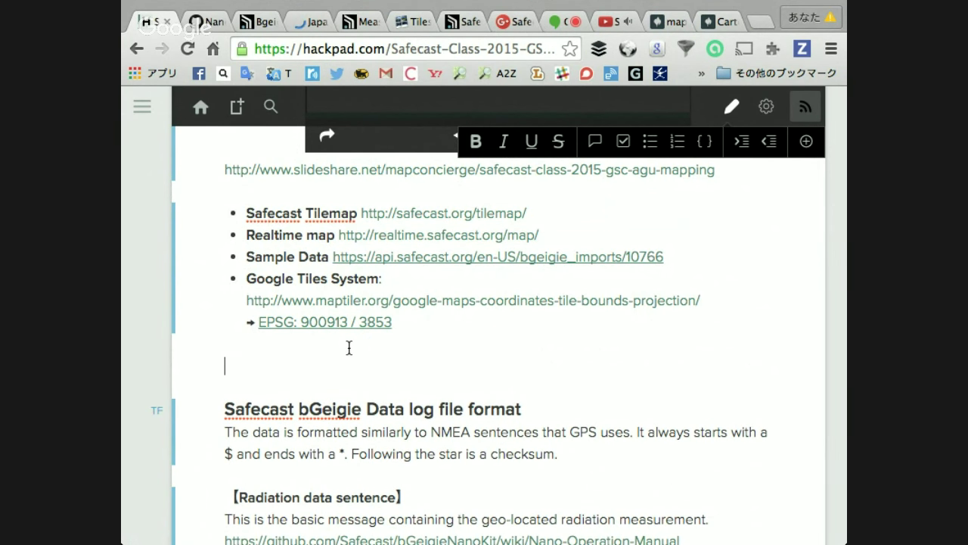
text(https://cartodb.com/)
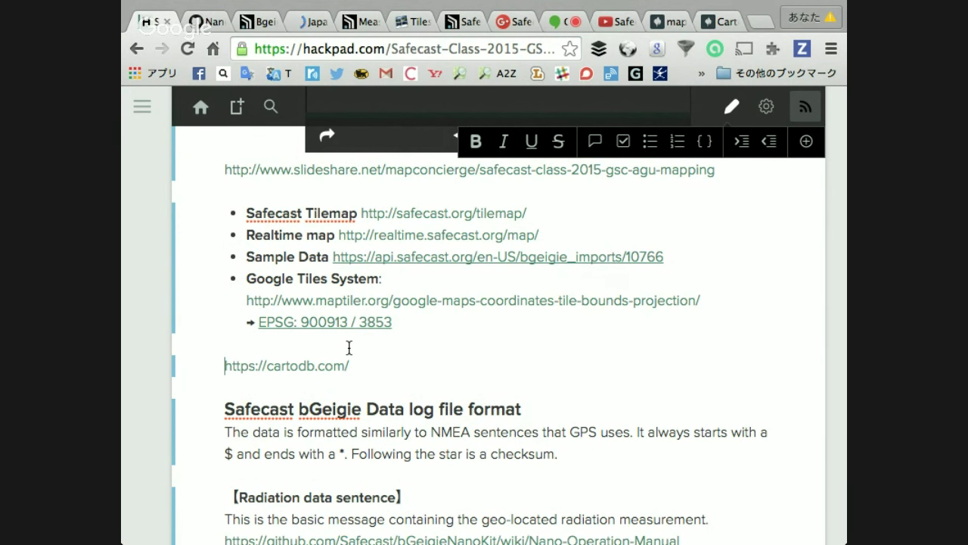
key(Home)
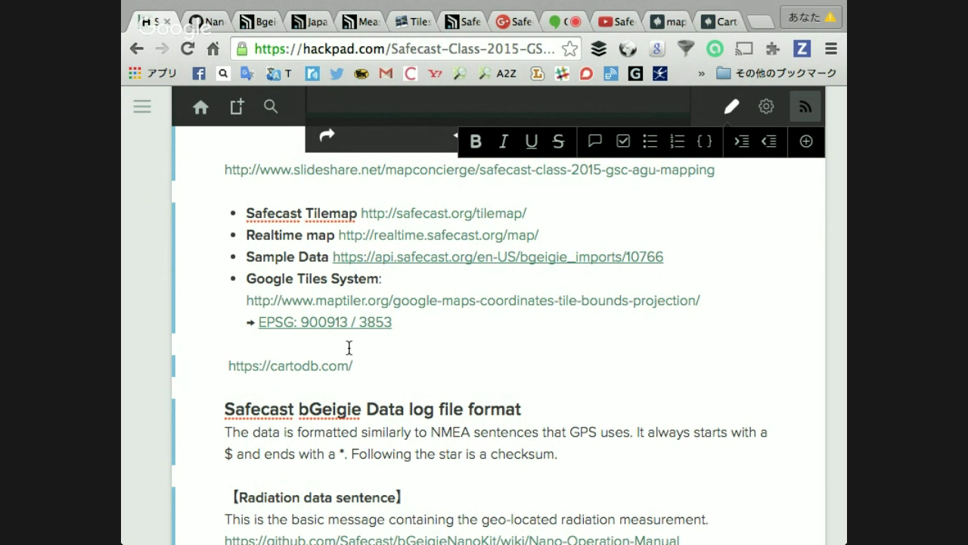
text(Use)
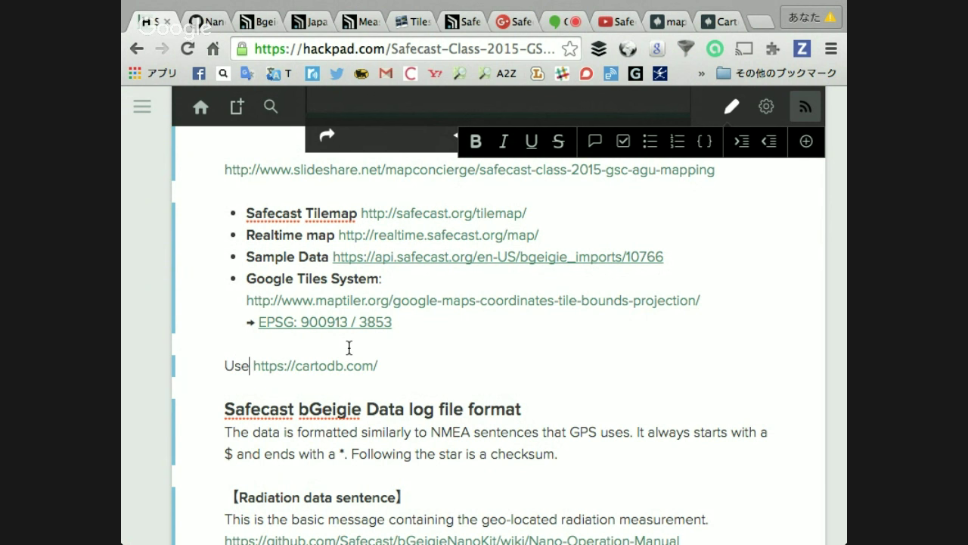
key(BackSpace)
key(BackSpace)
key(BackSpace)
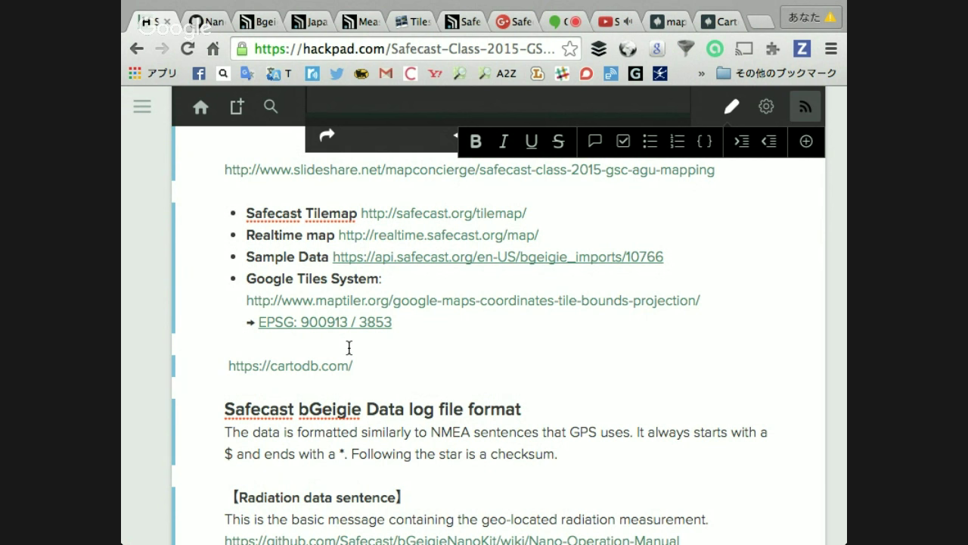
text(easy)
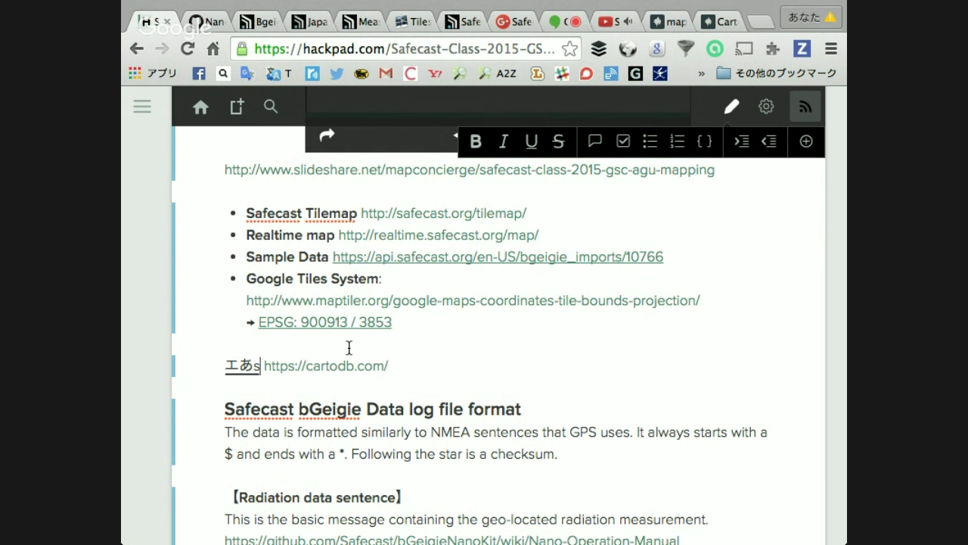
key(Return)
key(BackSpace)
key(BackSpace)
key(BackSpace)
key(BackSpace)
Label the CartoDB link in the notes with the text "Easy web mapping tool:" in front of it
text(Easy )
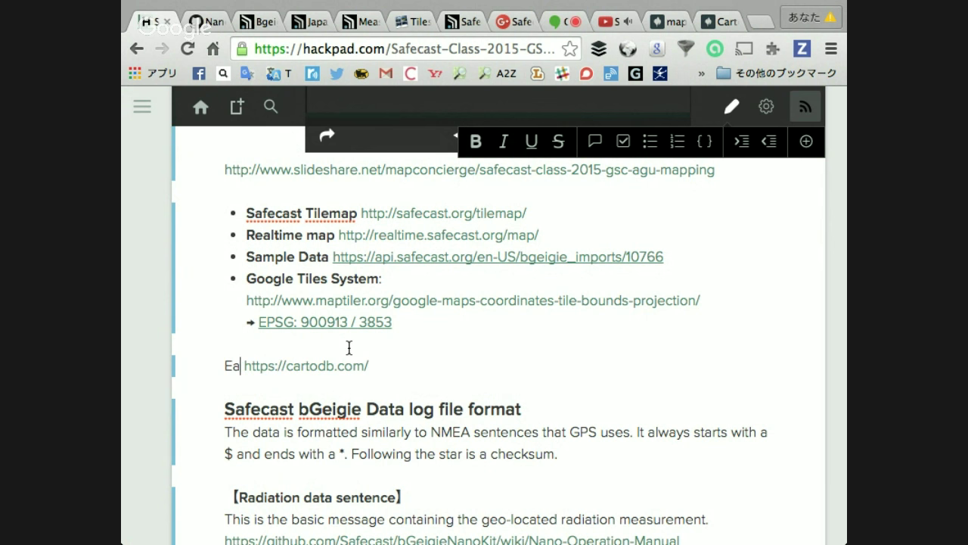
text(web ma)
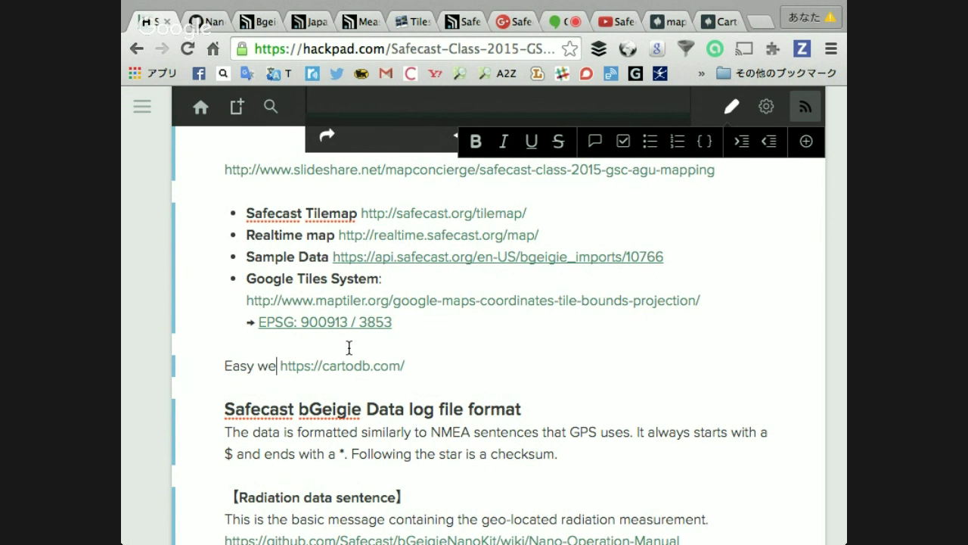
text(ppin)
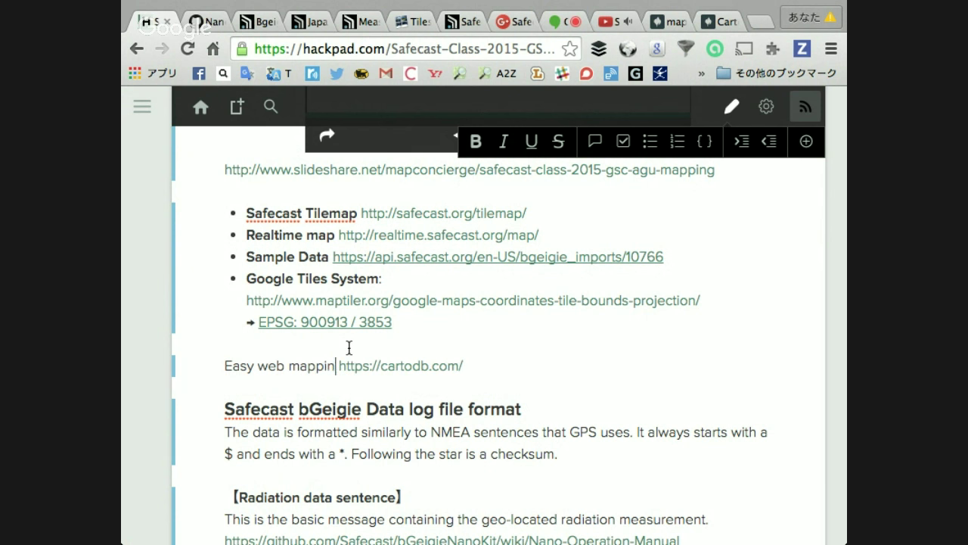
text(g )
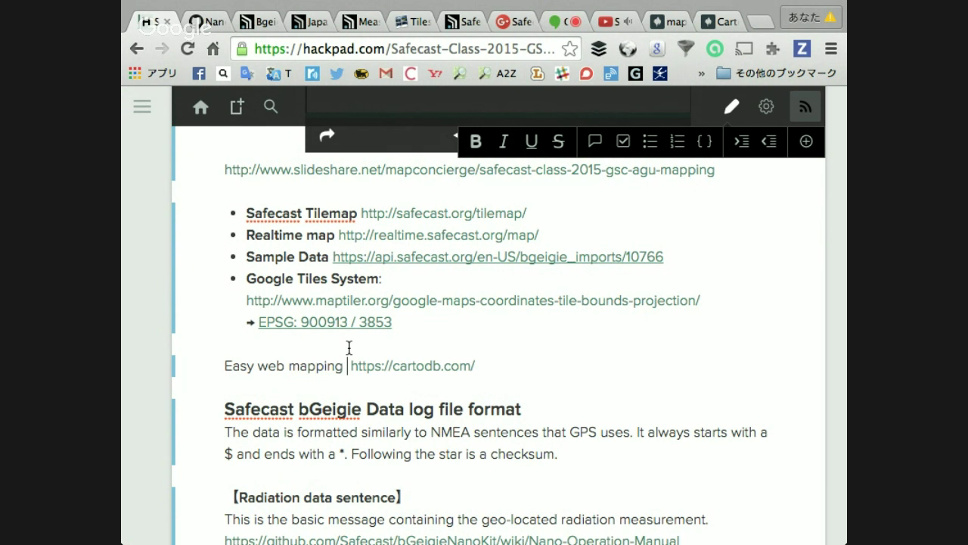
text(tool:)
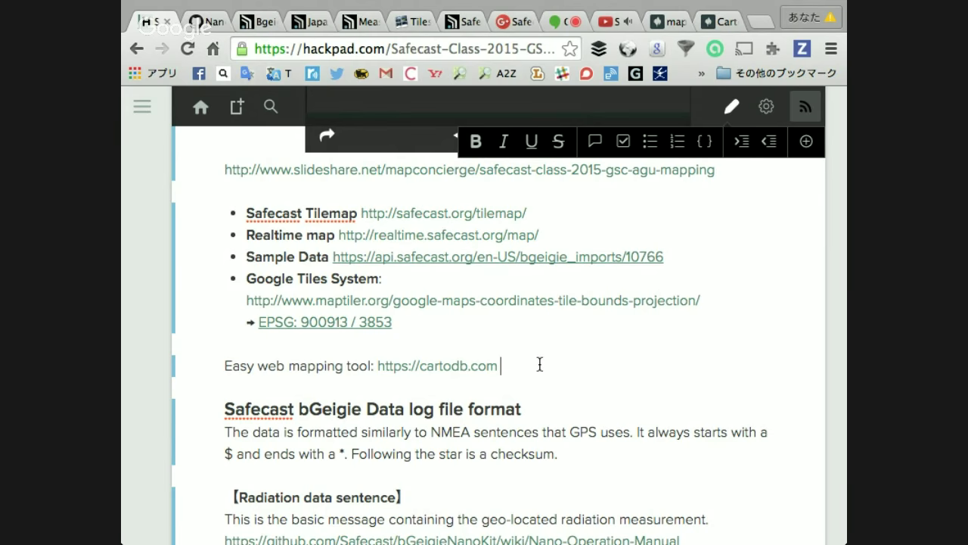
Return to the second account's CartoDB maps dashboard and decline the page translation offer
click(715, 23)
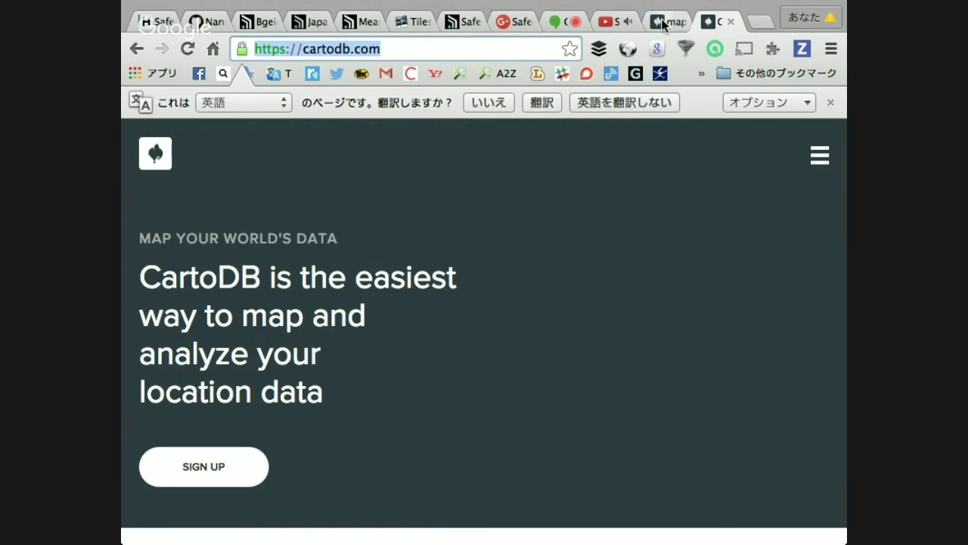
click(666, 21)
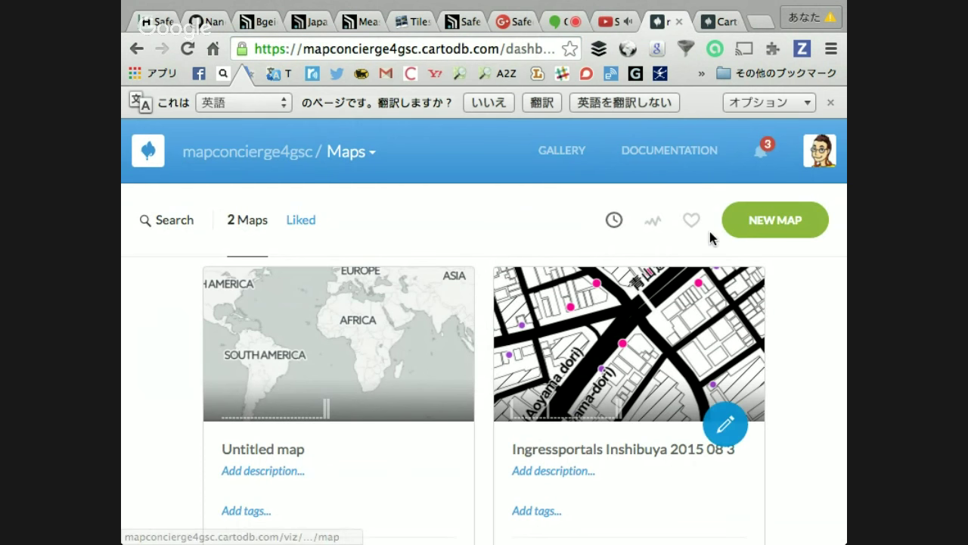
click(490, 101)
scroll(399, 293, down, 1)
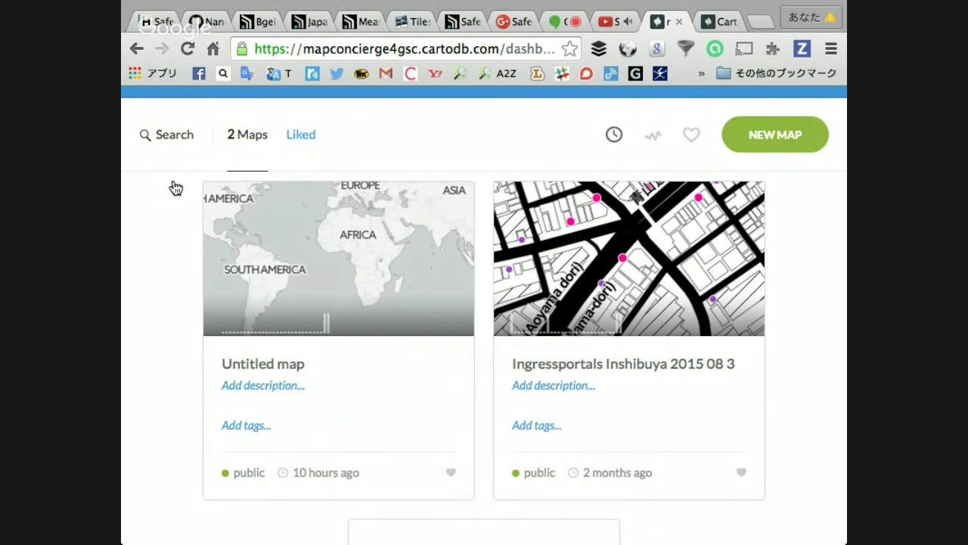
In Finder, open 202-0711.LOG from the Downloads folder with Numbers and dismiss the iCloud Drive compatibility notice
key(super+Tab)
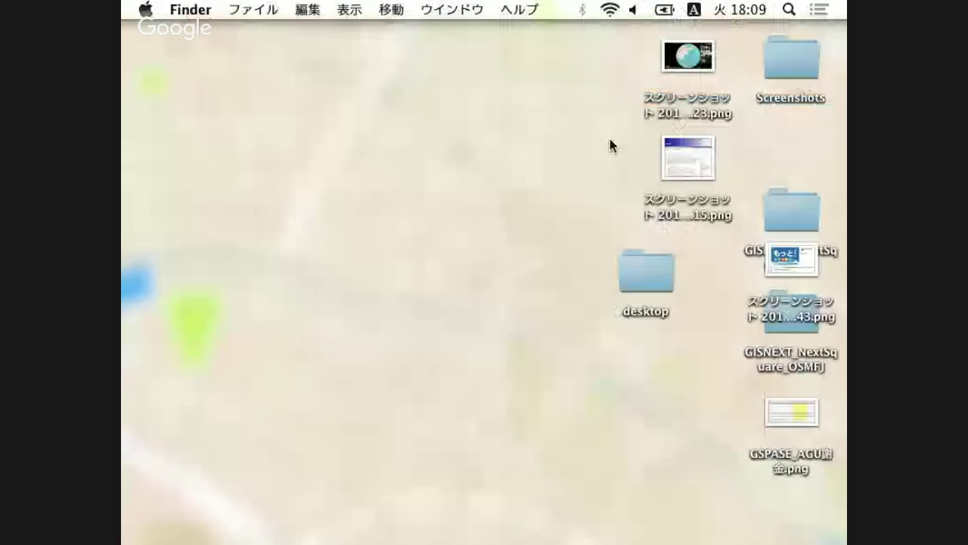
click(794, 66)
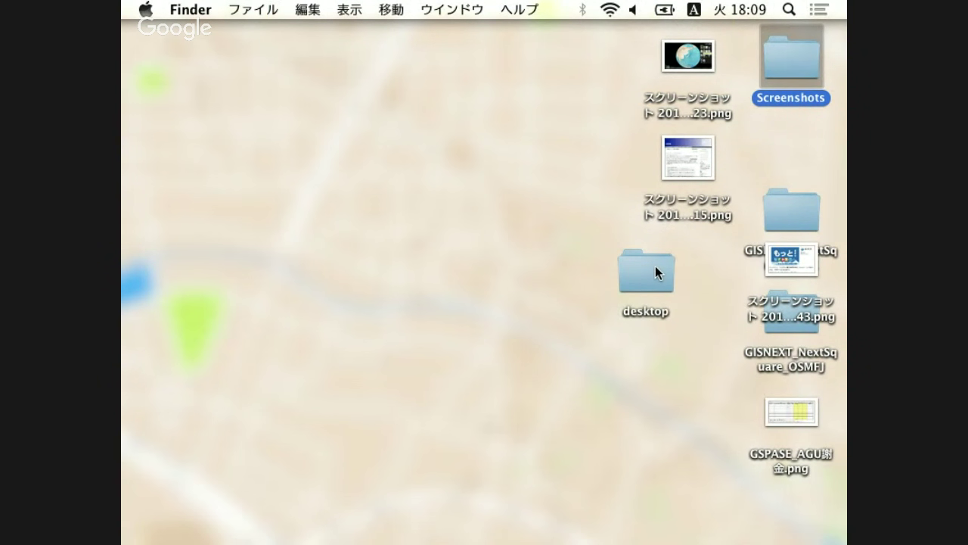
double_click(796, 52)
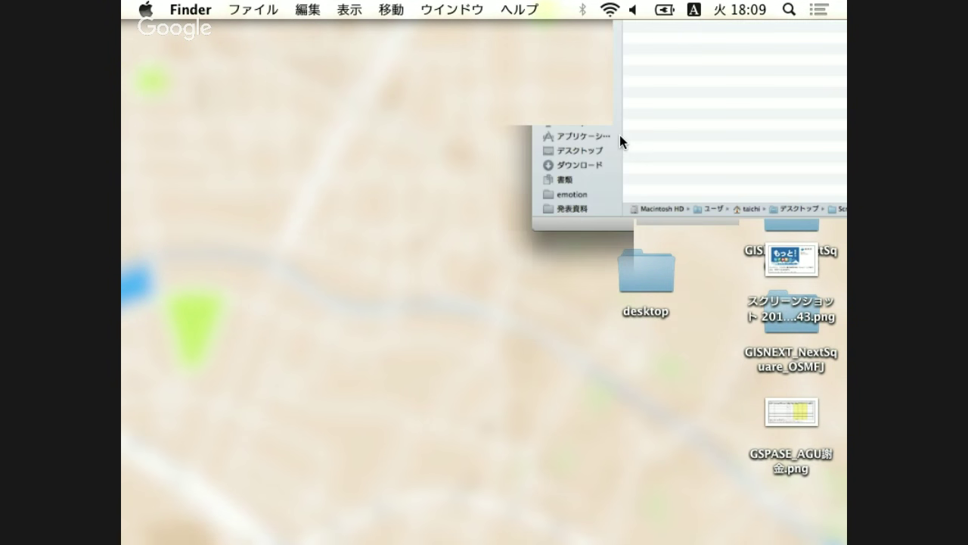
click(261, 354)
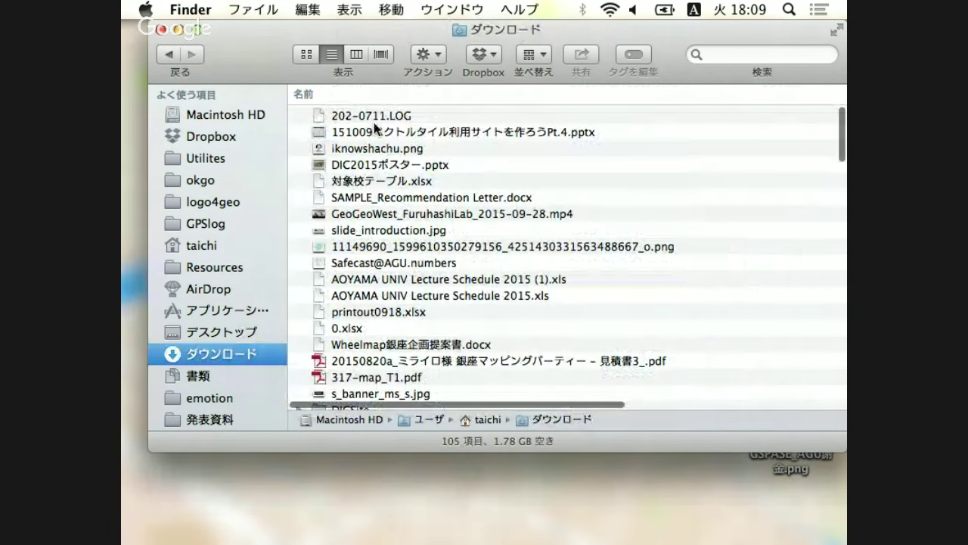
right_click(373, 119)
mouse_move(382, 143)
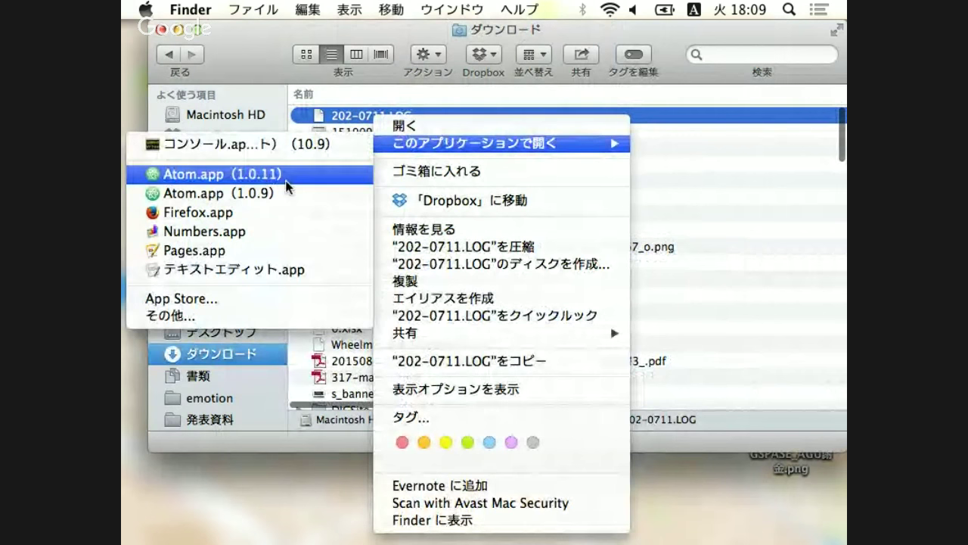
click(274, 231)
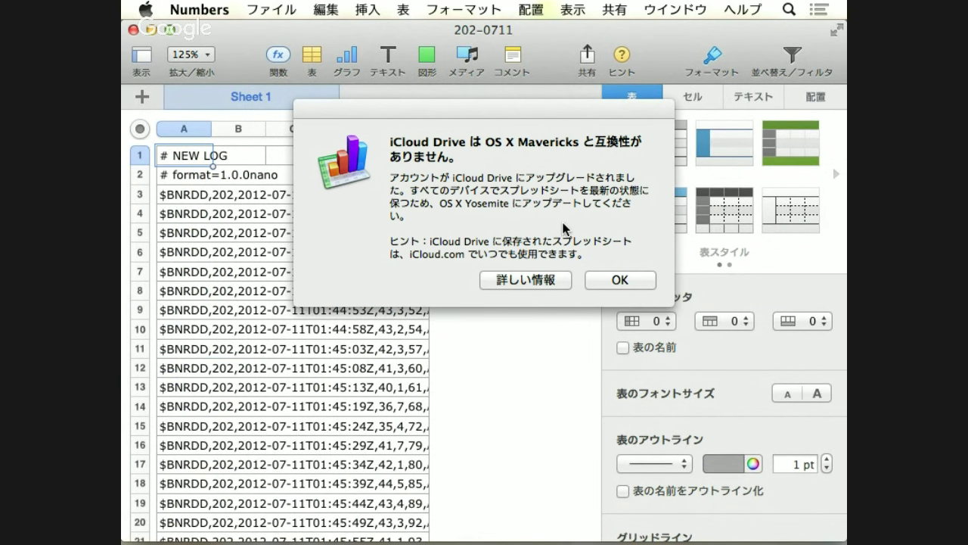
click(618, 279)
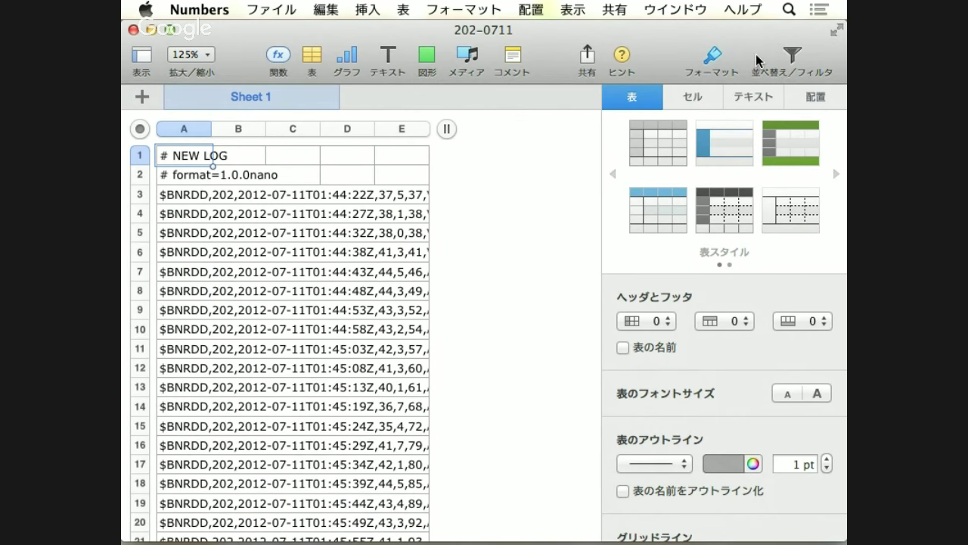
click(270, 10)
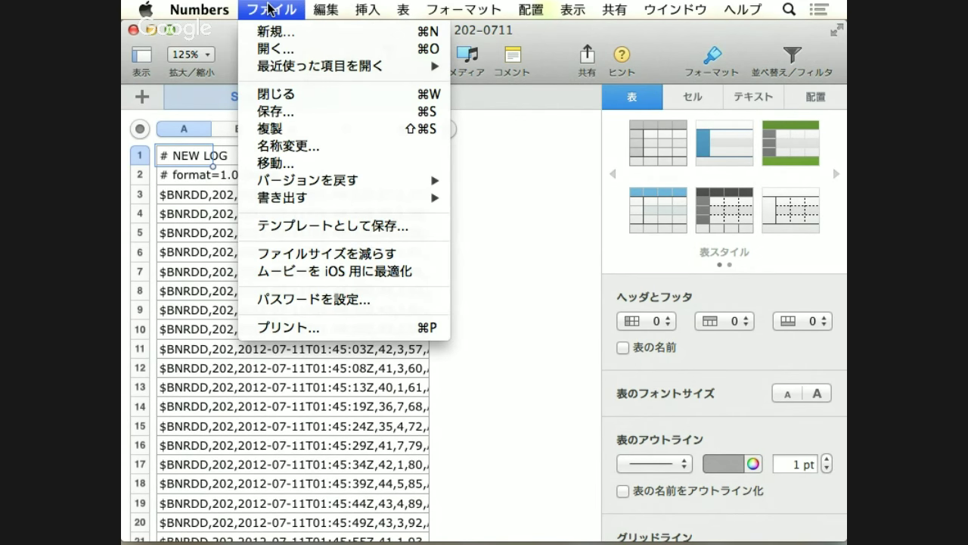
click(273, 50)
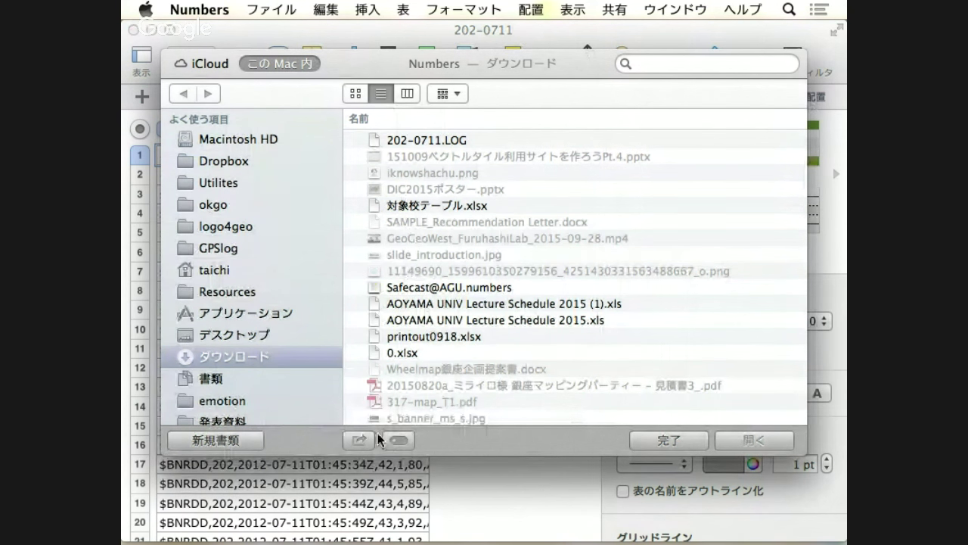
click(662, 441)
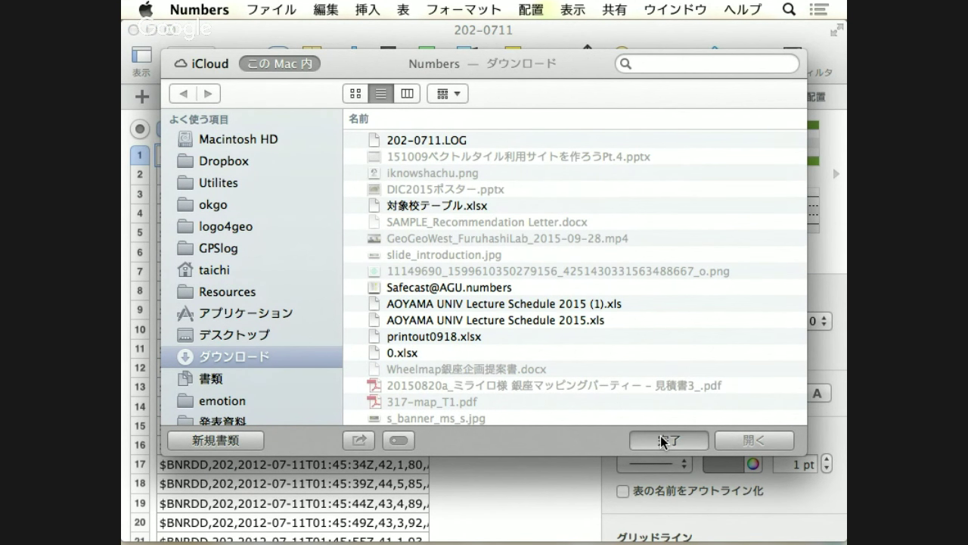
Close the log's spreadsheet window and rename 202-0711.LOG in Downloads to 202-0711.csv
click(136, 31)
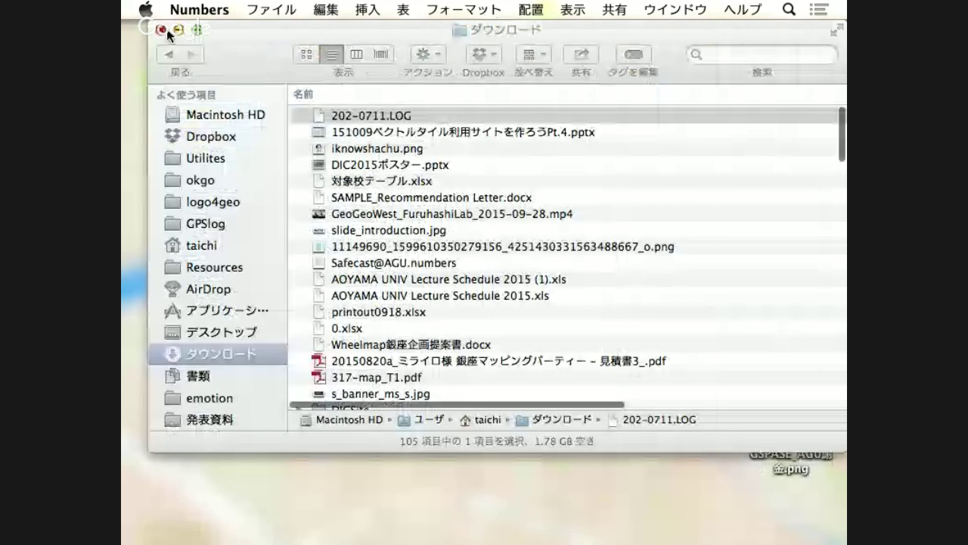
click(401, 116)
click(407, 116)
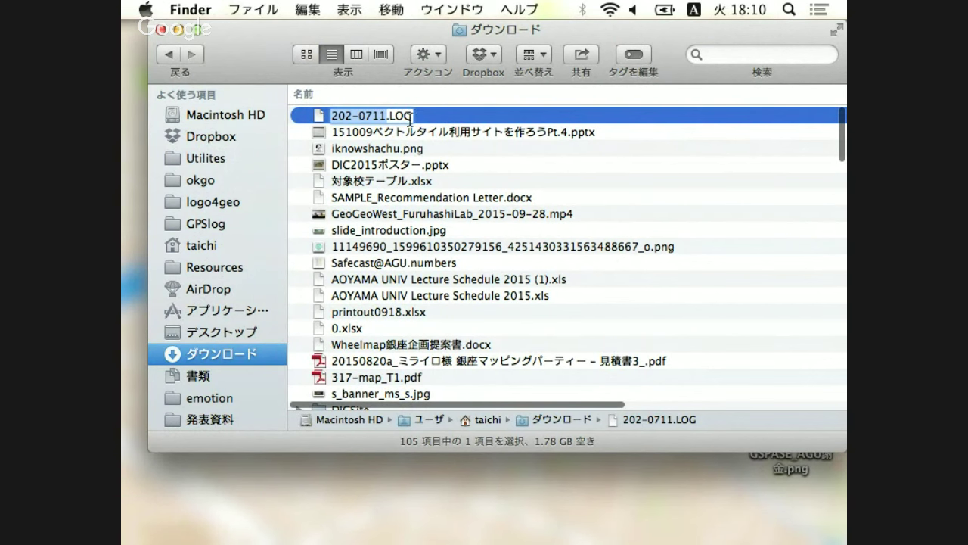
click(407, 119)
drag(390, 119, 438, 119)
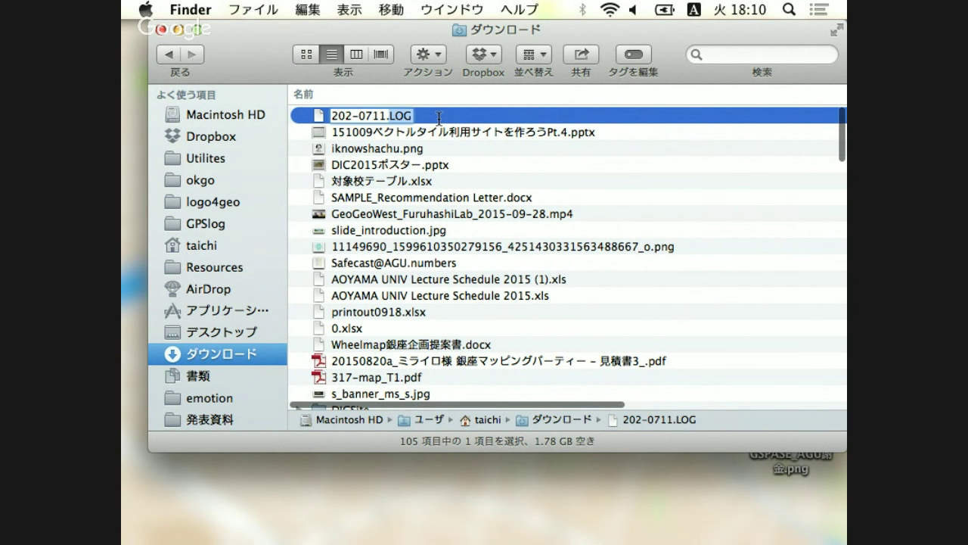
key(BackSpace)
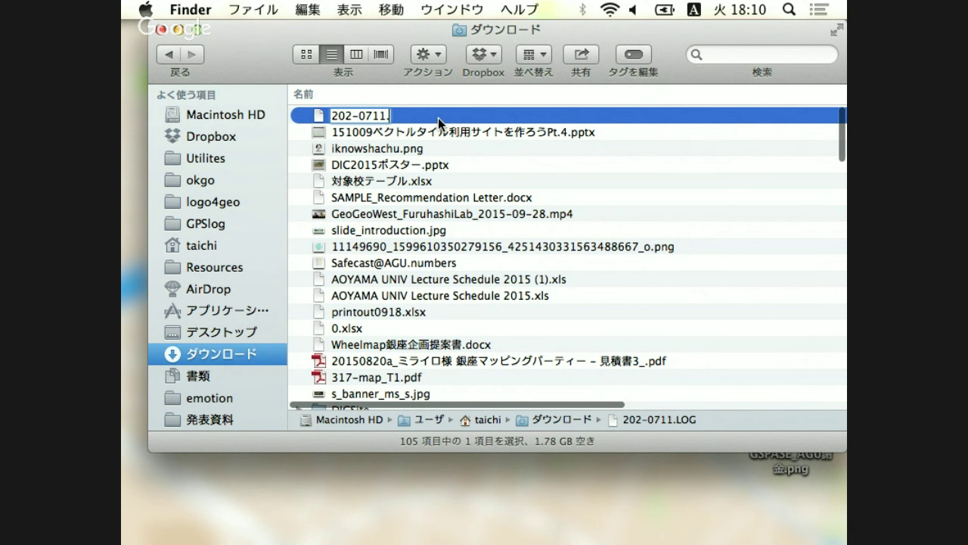
text(csv)
key(Return)
click(643, 232)
Open 202-0711.csv from Downloads with Numbers and dismiss the notice about the free update
right_click(373, 116)
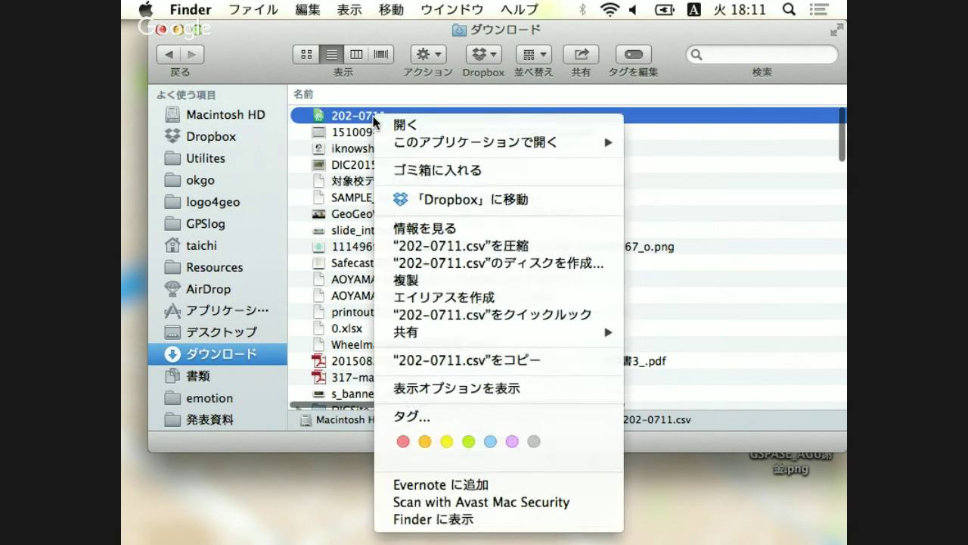
mouse_move(499, 146)
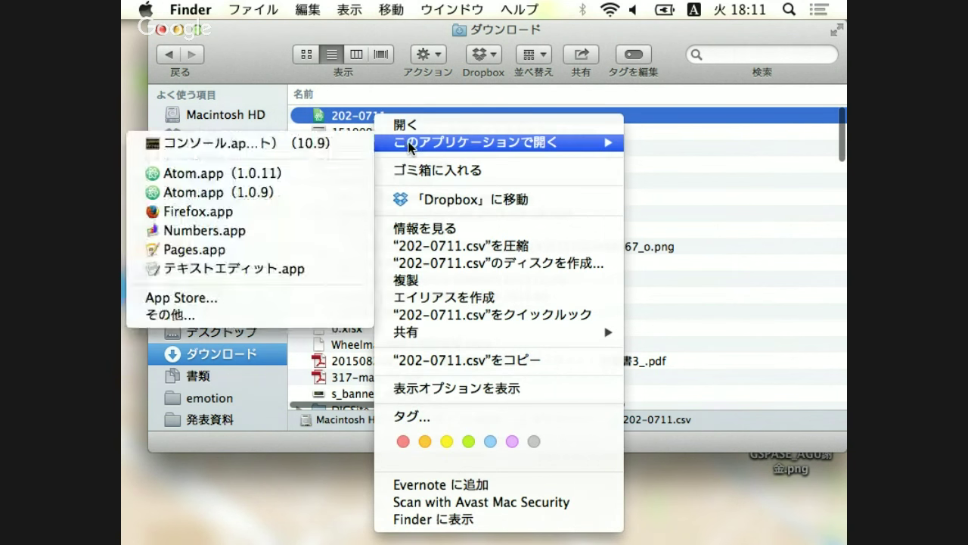
click(263, 231)
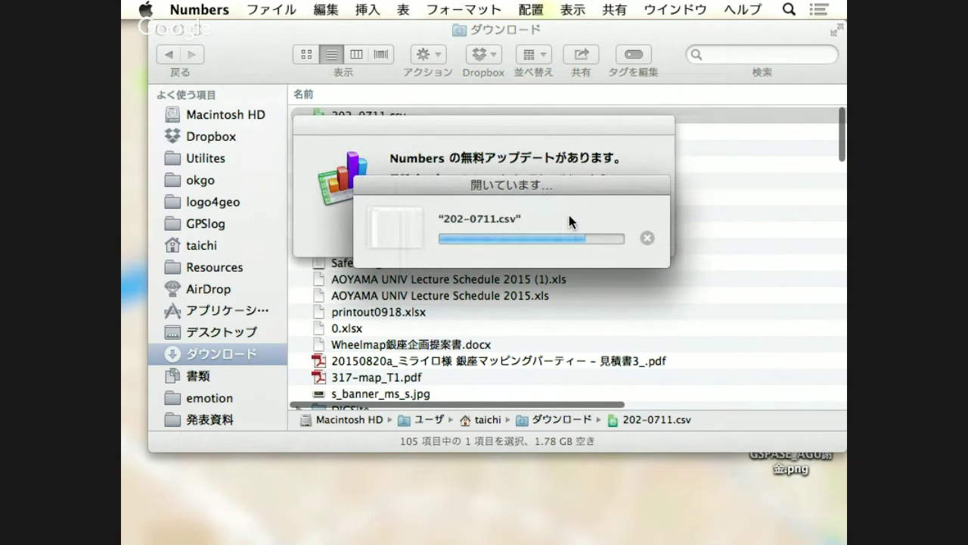
drag(501, 119, 349, 135)
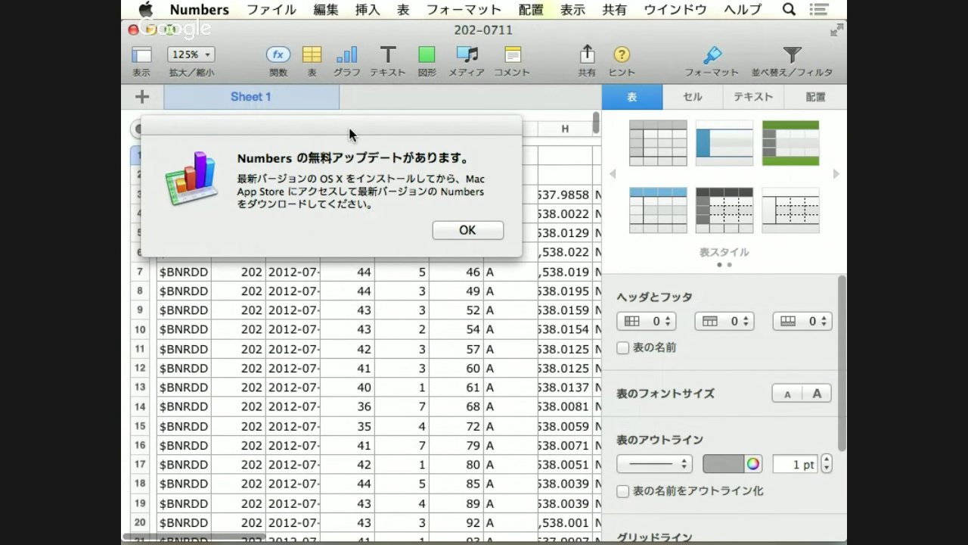
click(468, 230)
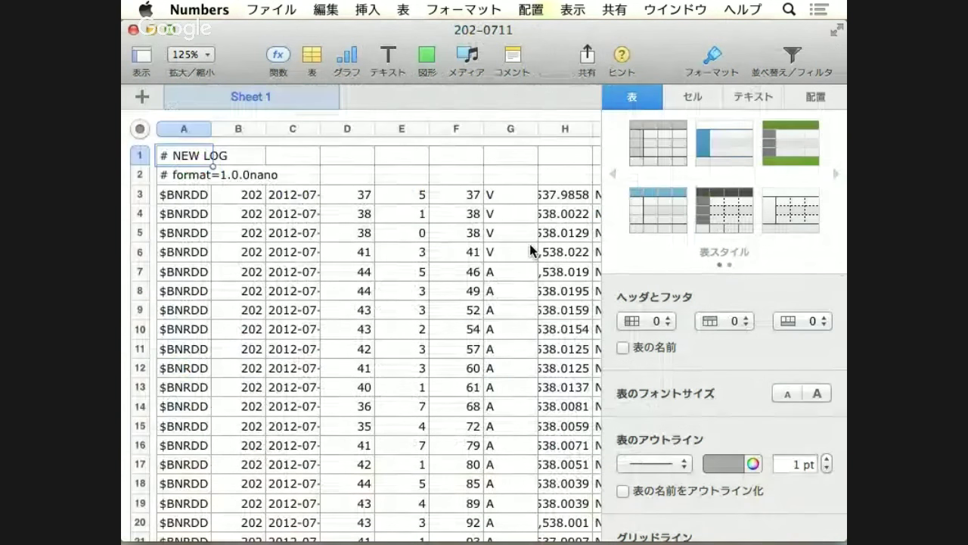
Hide the formatting sidebar and select column D with the sheet zoomed to 100%
click(715, 62)
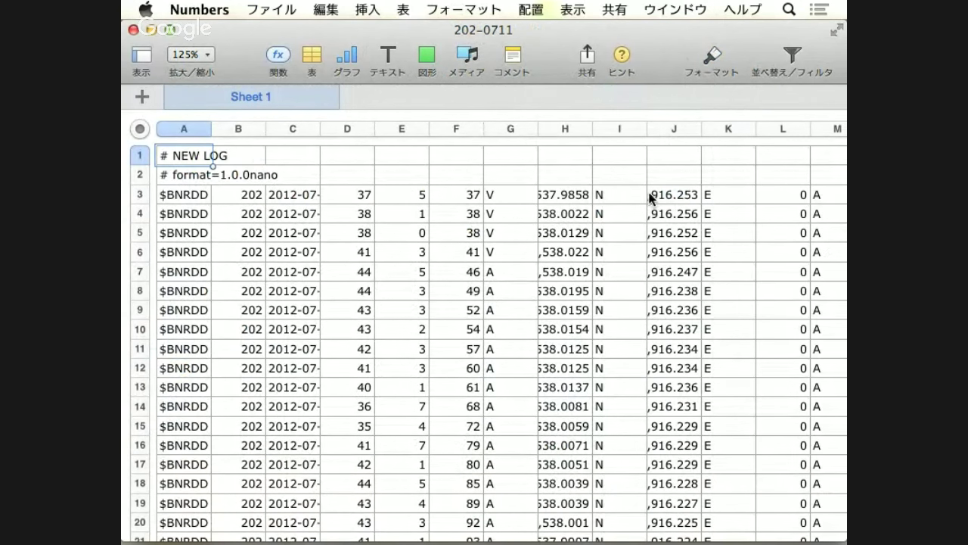
key(super+minus)
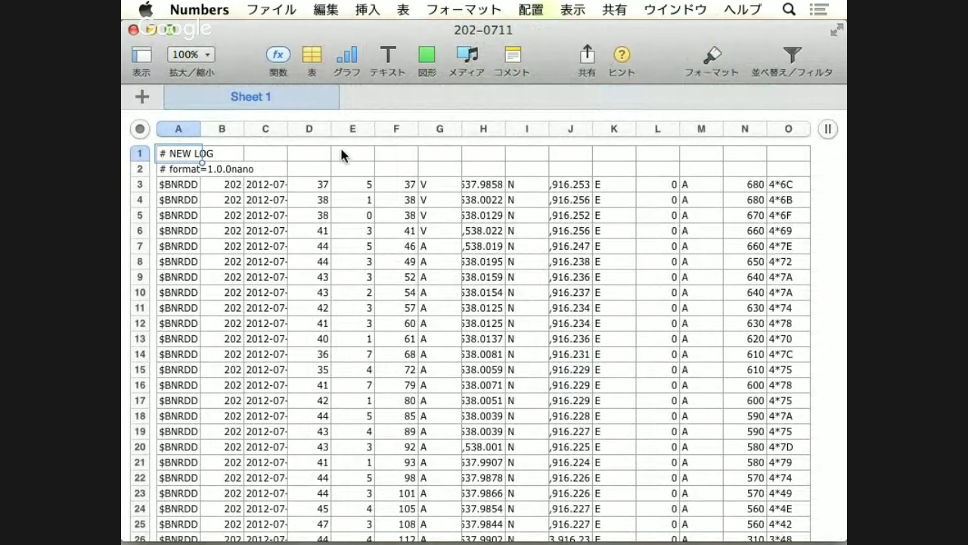
click(308, 129)
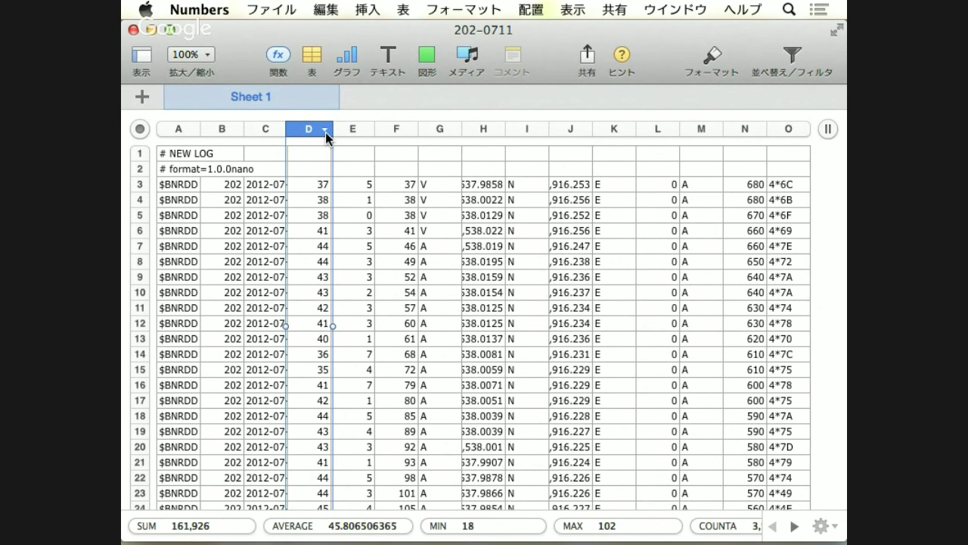
Switch to the Hackpad notes in Chrome and go back to slide 45, which defines KEY4 to KEY6
key(super+Tab)
key(super+Tab)
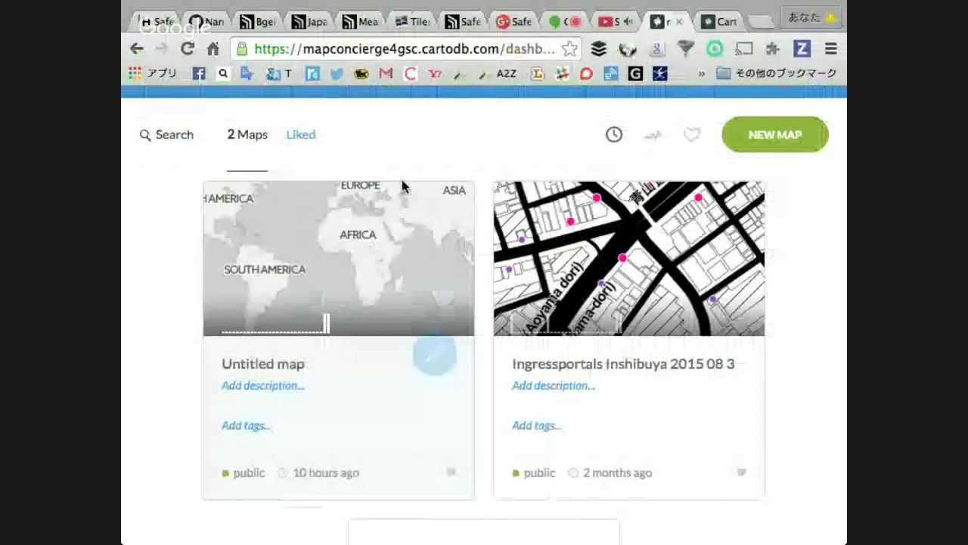
key(super+1)
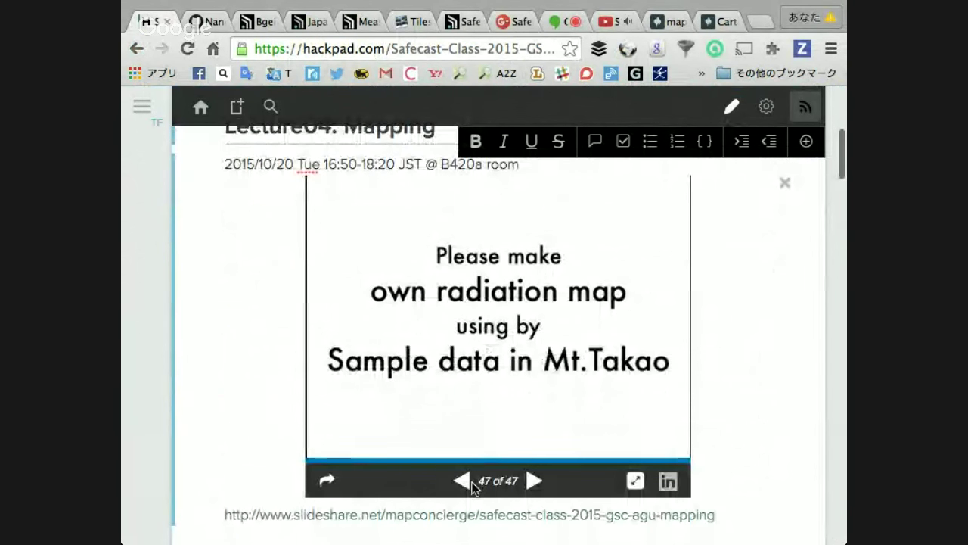
click(462, 481)
click(461, 481)
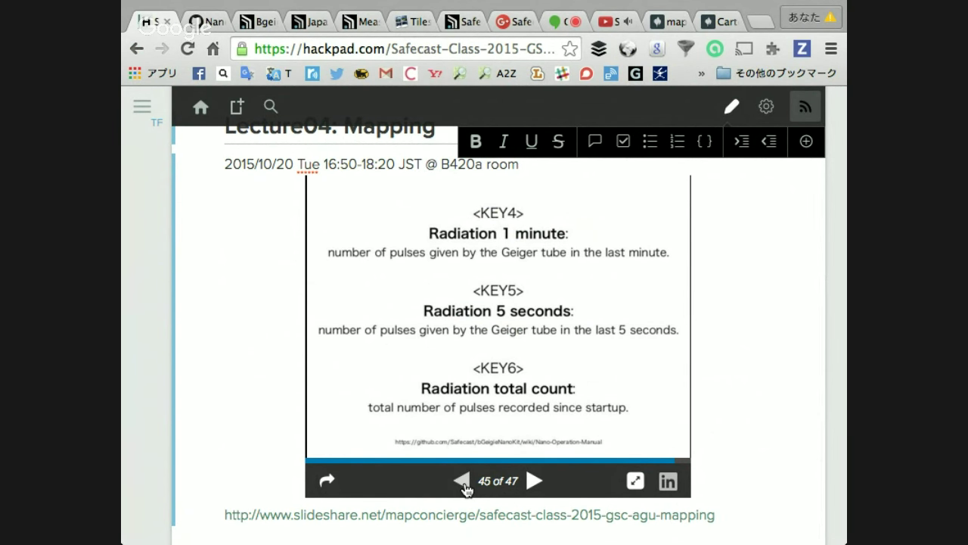
Switch back to Numbers and examine columns E and F, the 5-second radiation and total count values
key(super+Tab)
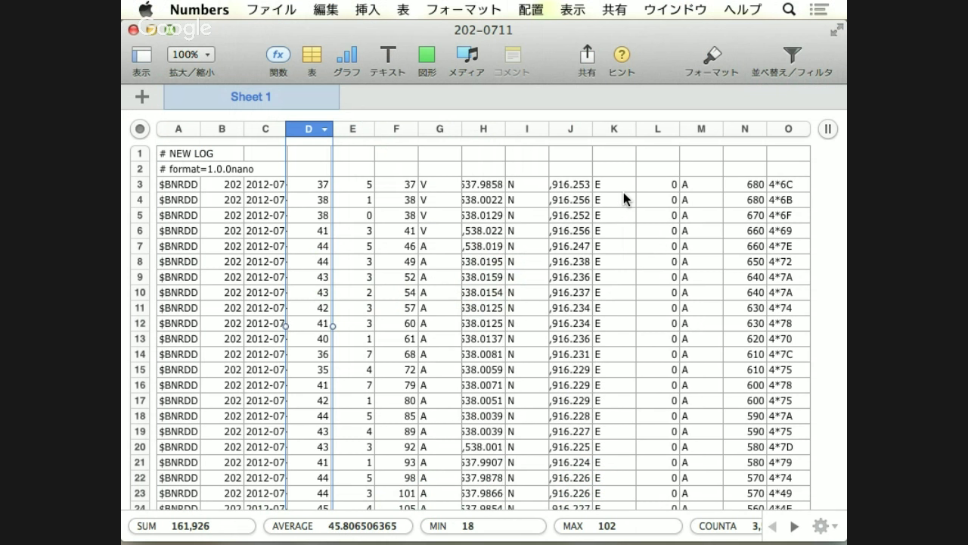
click(351, 130)
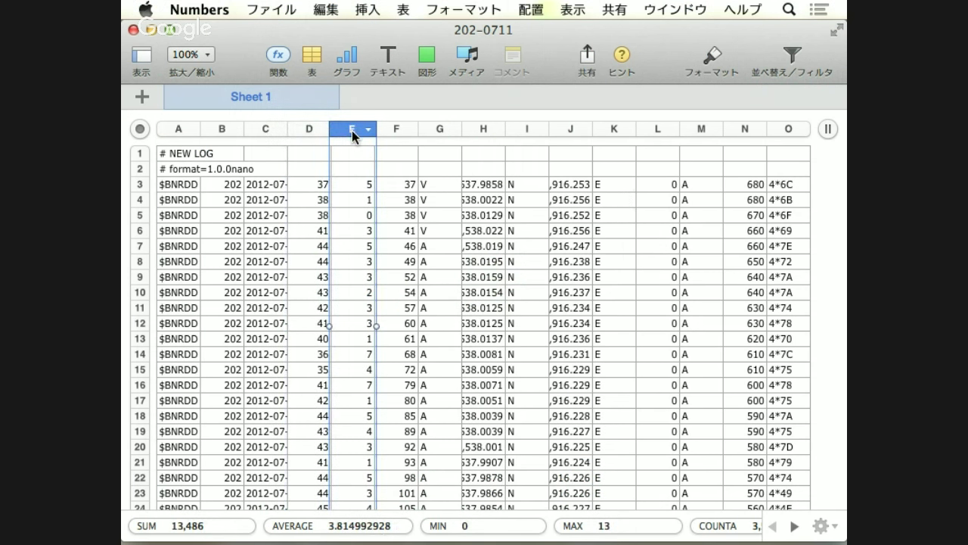
click(352, 184)
click(398, 183)
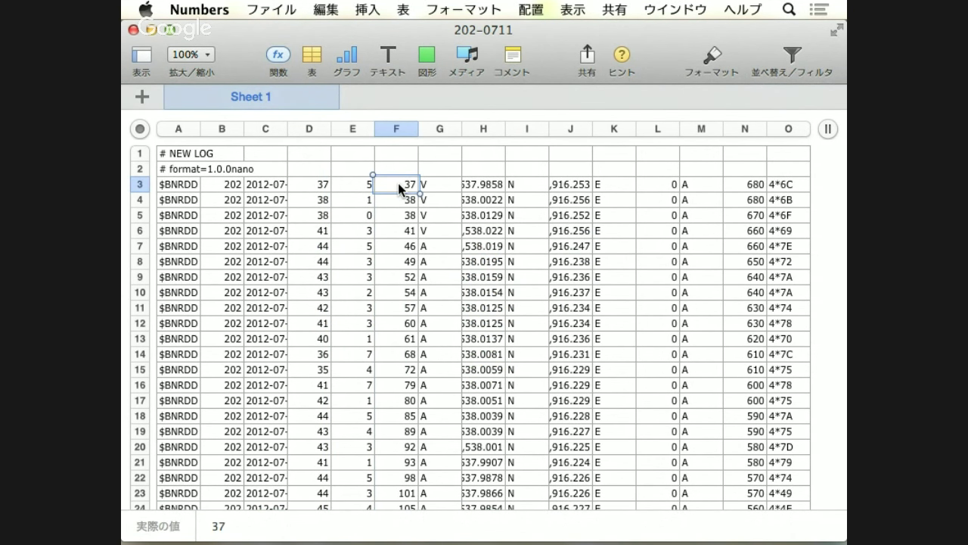
click(393, 130)
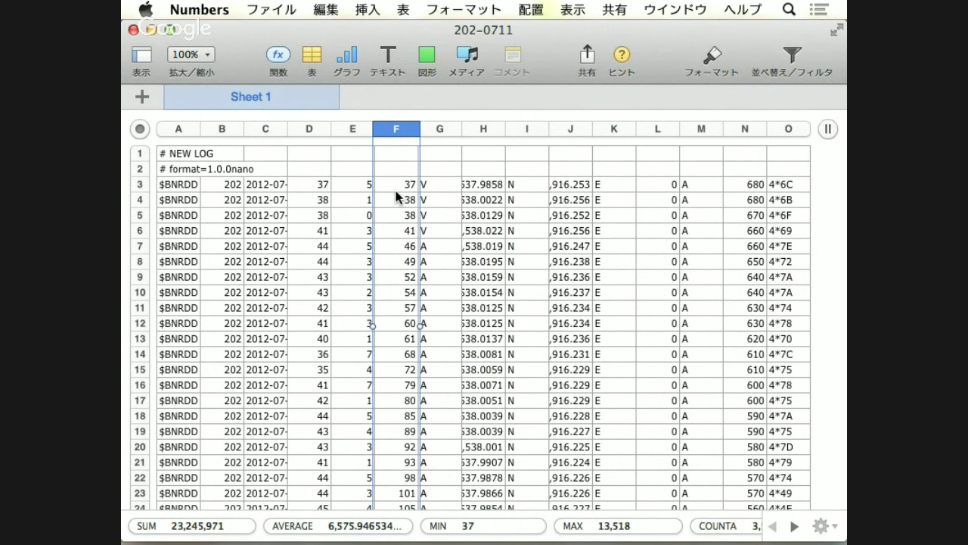
click(396, 188)
click(389, 124)
click(398, 187)
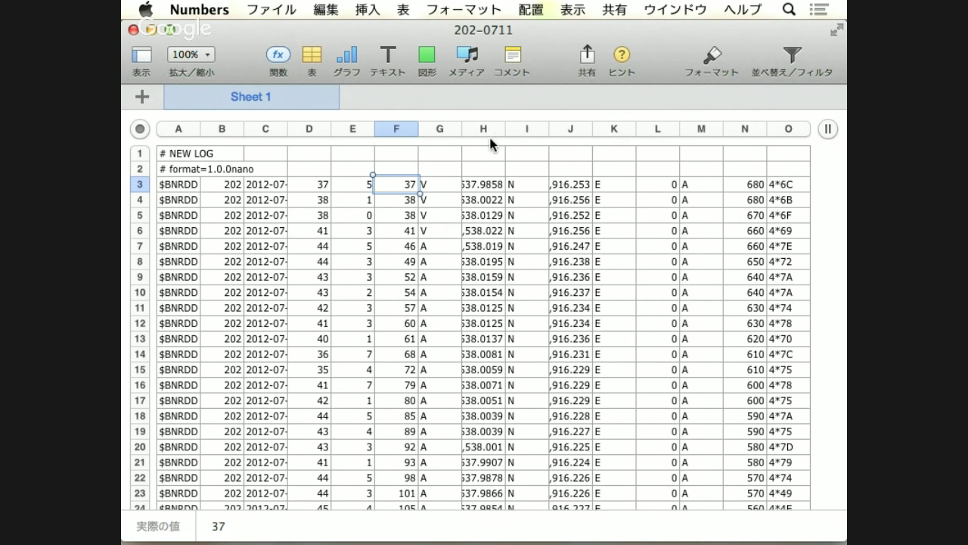
Widen columns H and J enough to show their coordinate values in full
drag(504, 129, 542, 129)
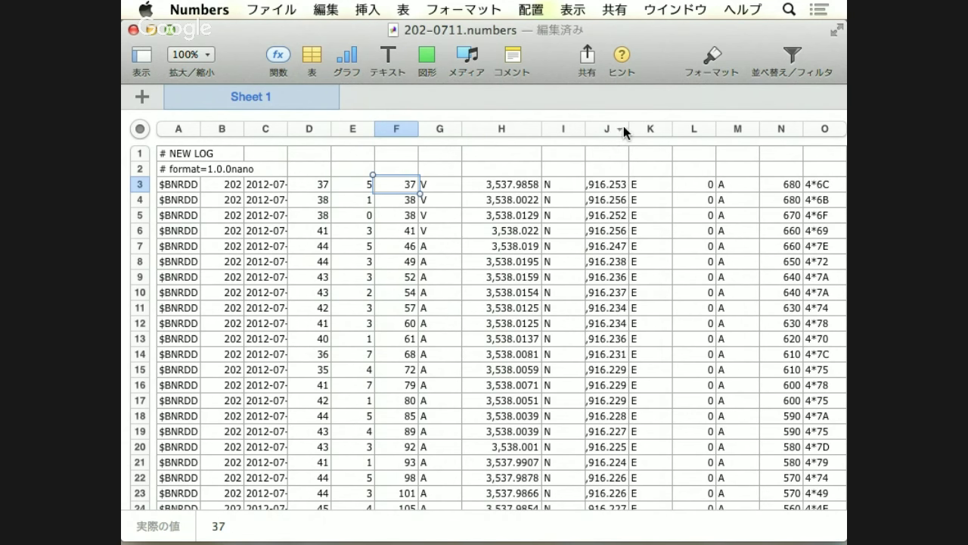
drag(628, 128, 664, 129)
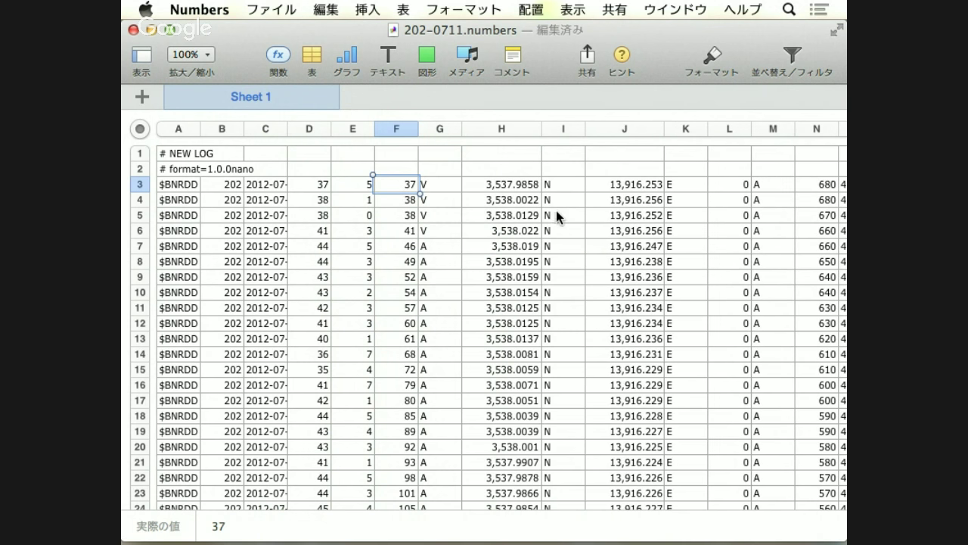
click(518, 198)
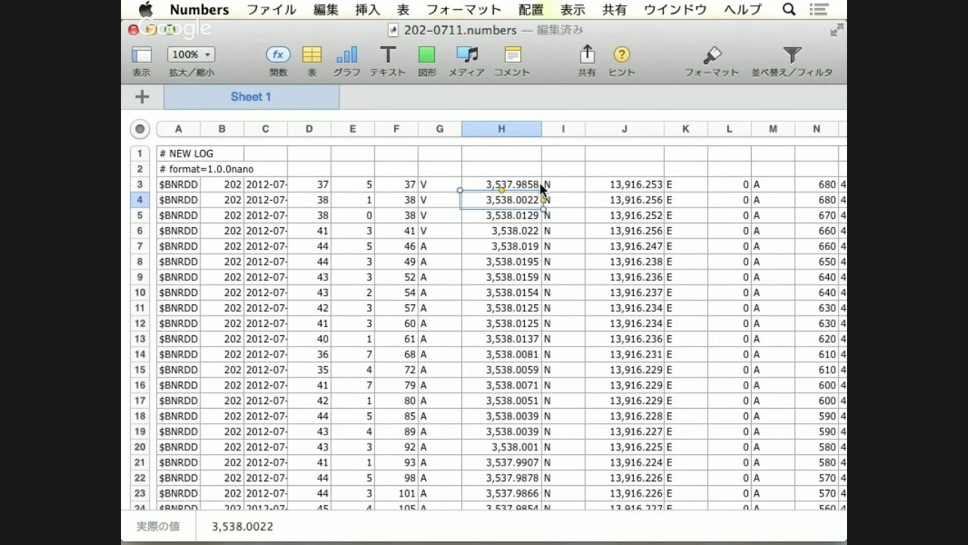
click(550, 190)
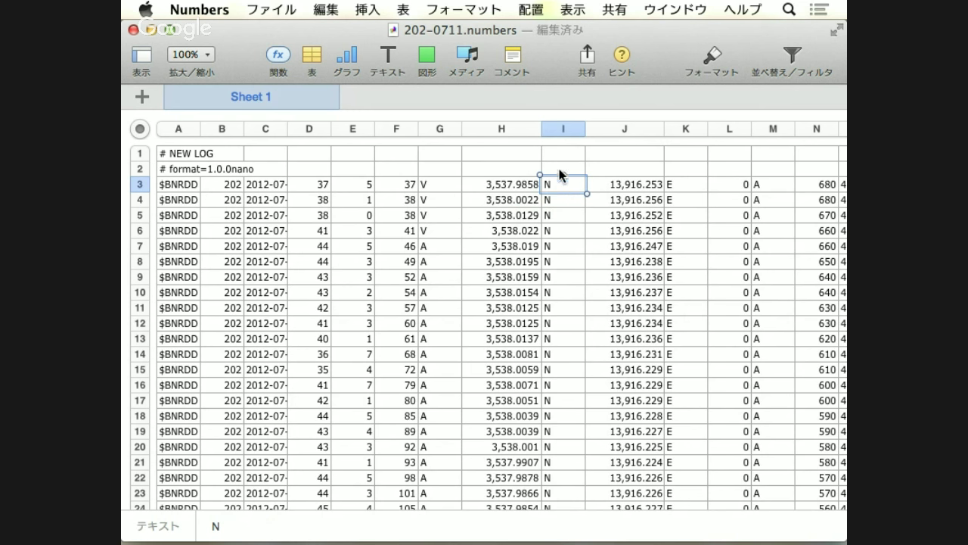
Insert an empty column before column I, directly after the coordinates in column H
click(559, 132)
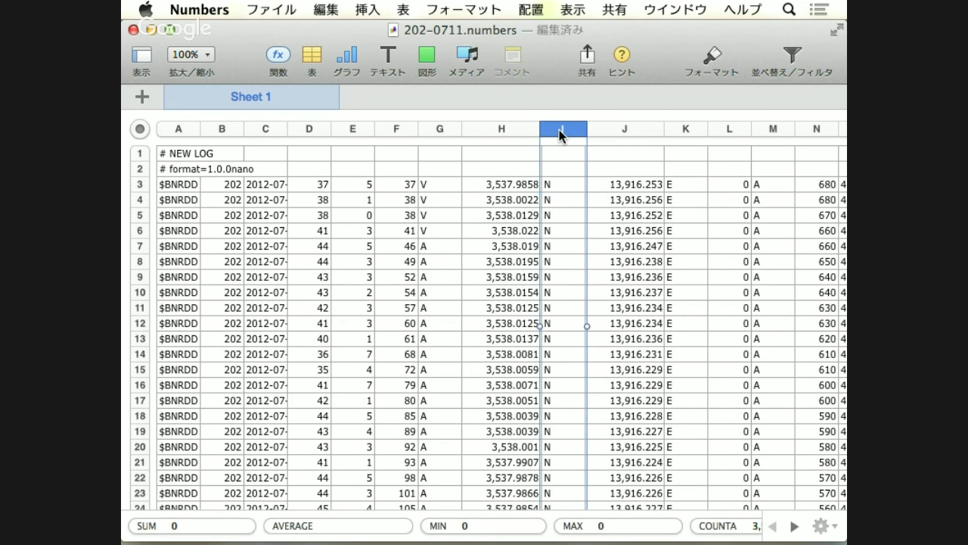
right_click(559, 131)
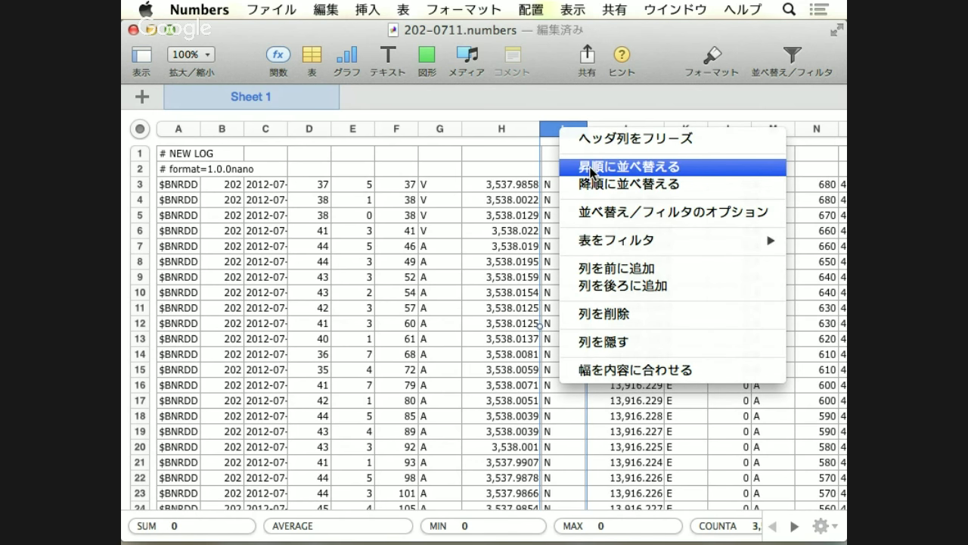
click(597, 269)
click(571, 216)
Enter the formula =H3-LEFT(H3,2) in cell I3 of the empty column
click(561, 185)
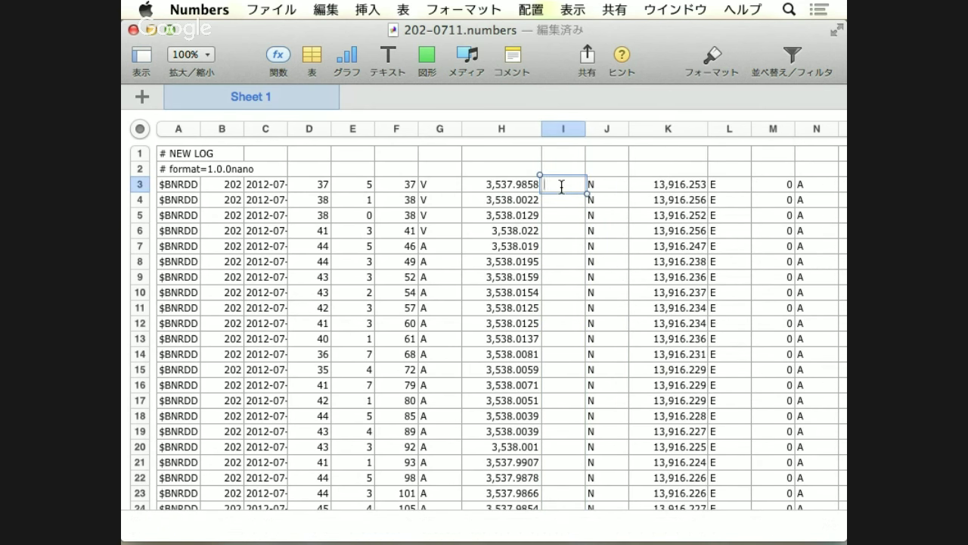
text(=)
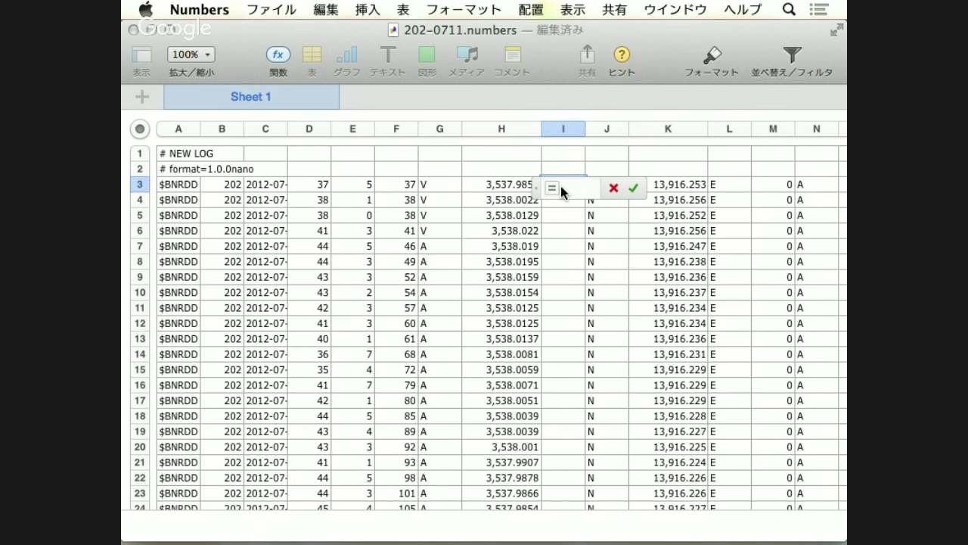
click(497, 186)
text(-)
text(LEFT)
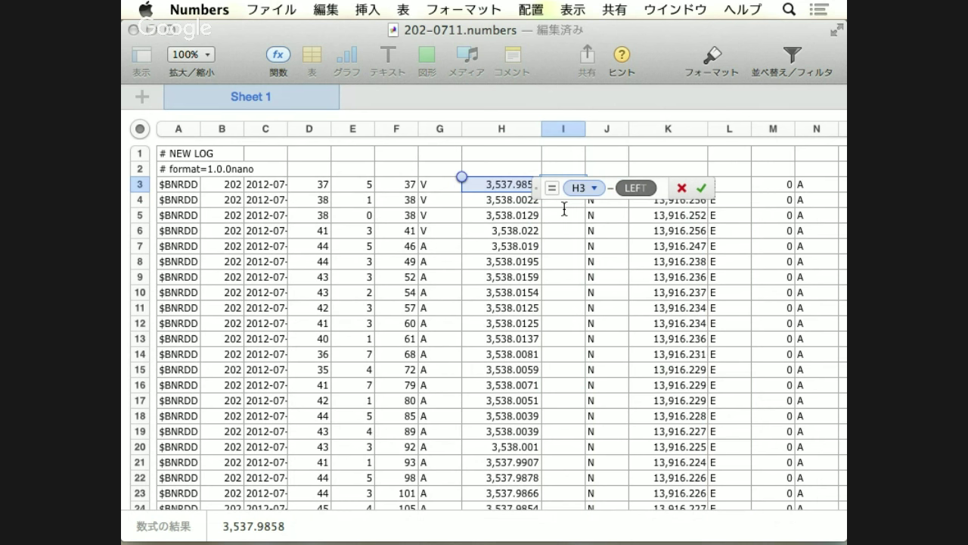
click(503, 186)
text(,2)
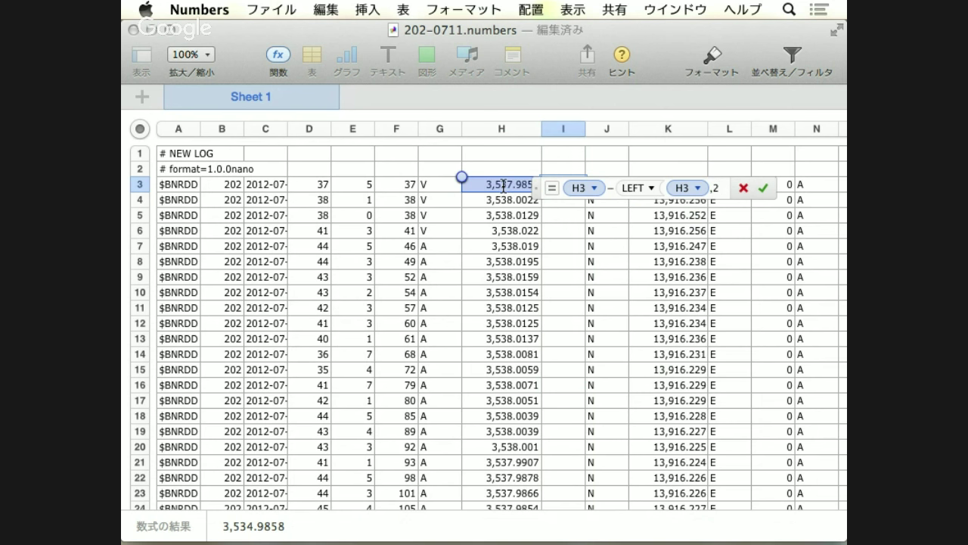
text())
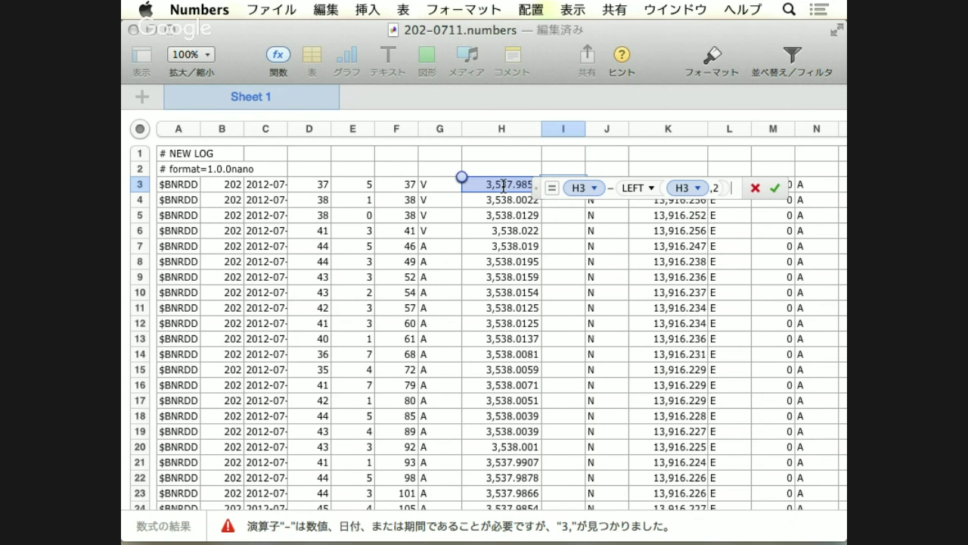
key(Return)
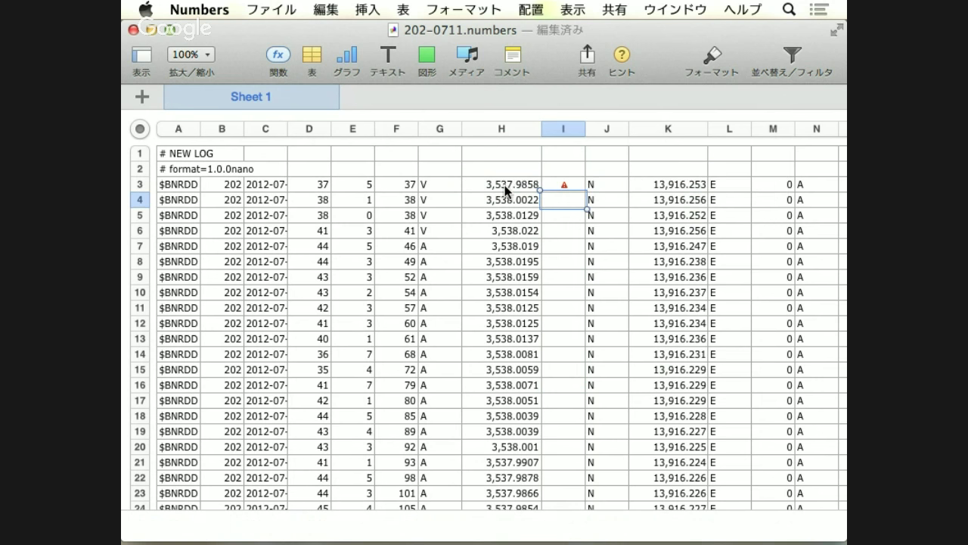
Widen column I and change the formula in cell I3 to =H3-VALUE(LEFT(H3,2))×100
drag(583, 129, 687, 130)
double_click(624, 186)
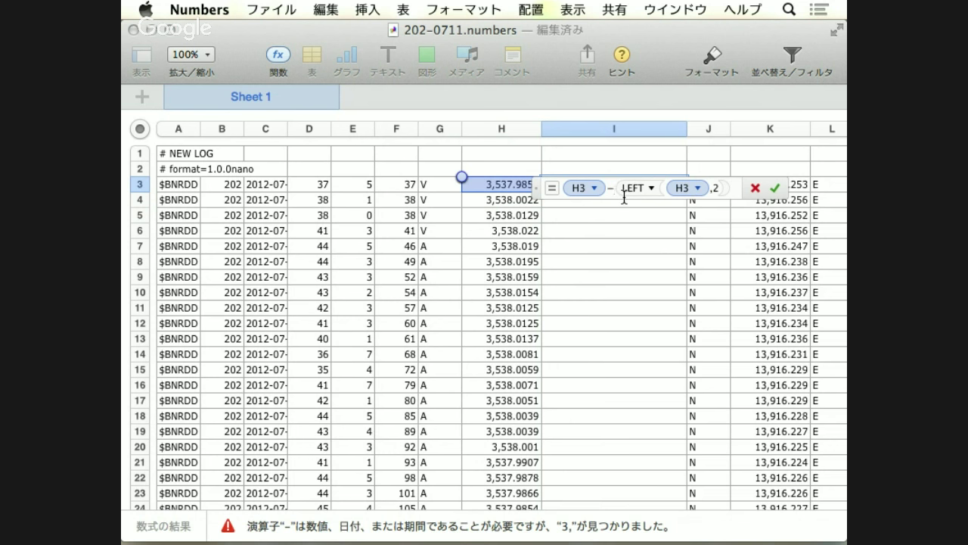
text(vlu)
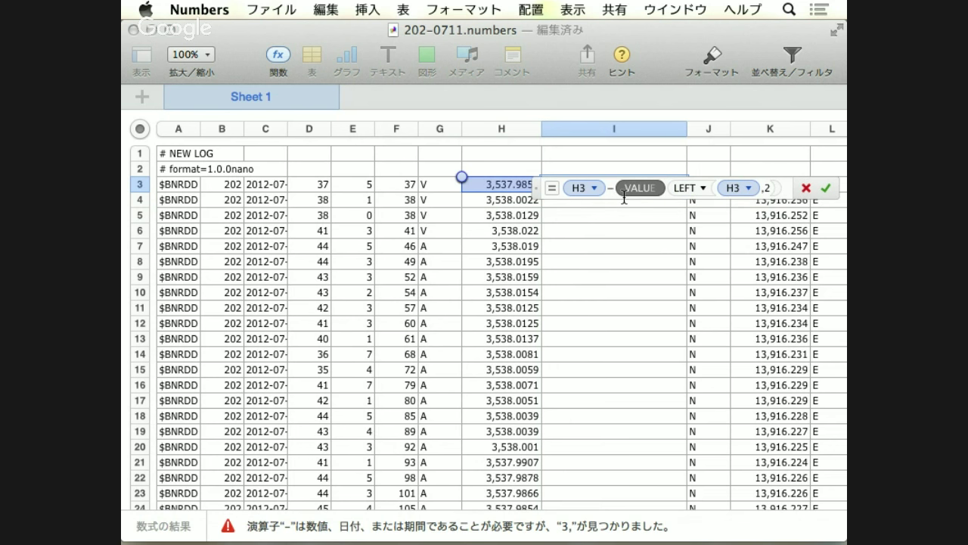
key(Return)
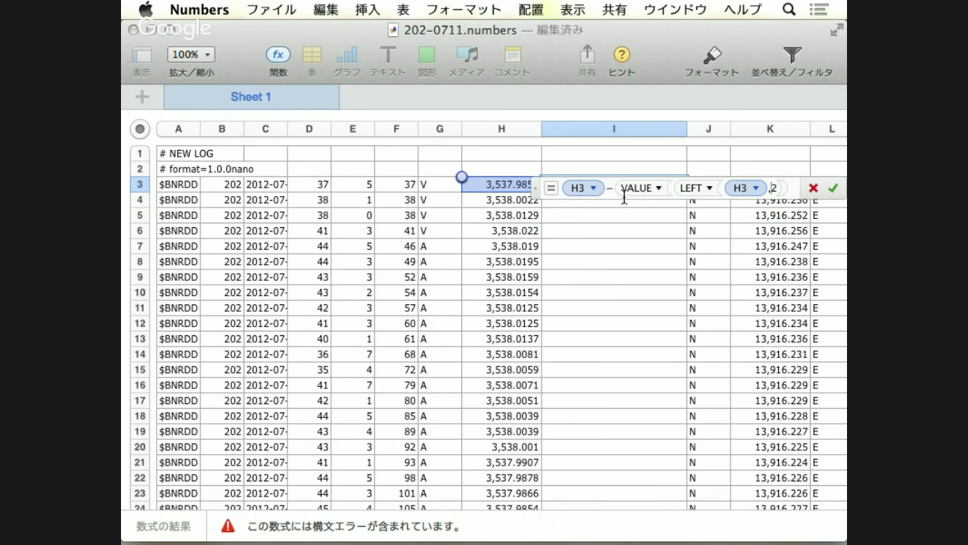
text())
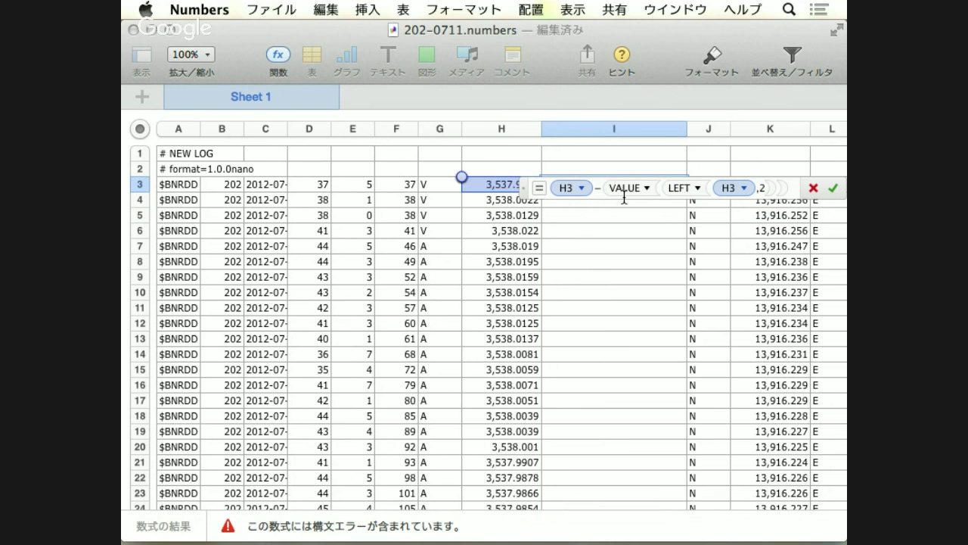
text()×)
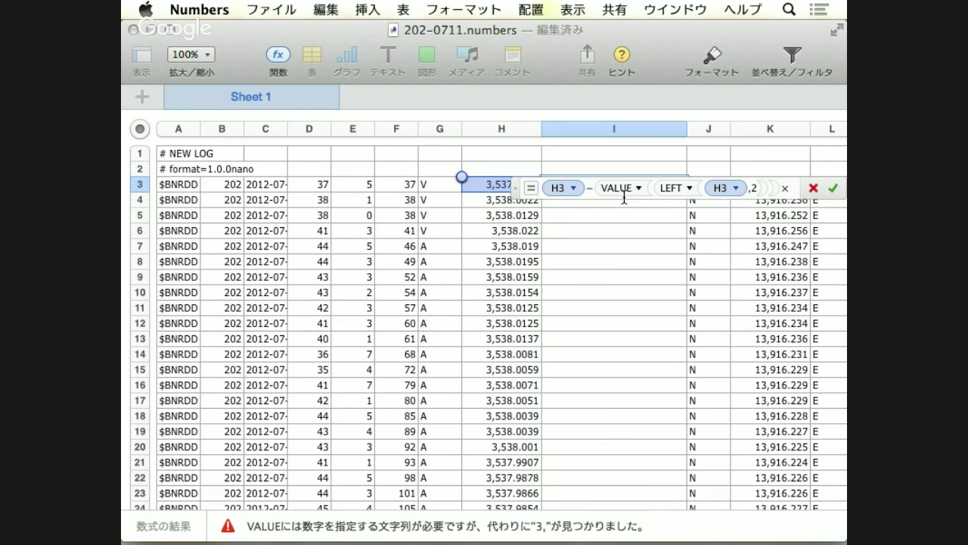
text(*100)
key(Return)
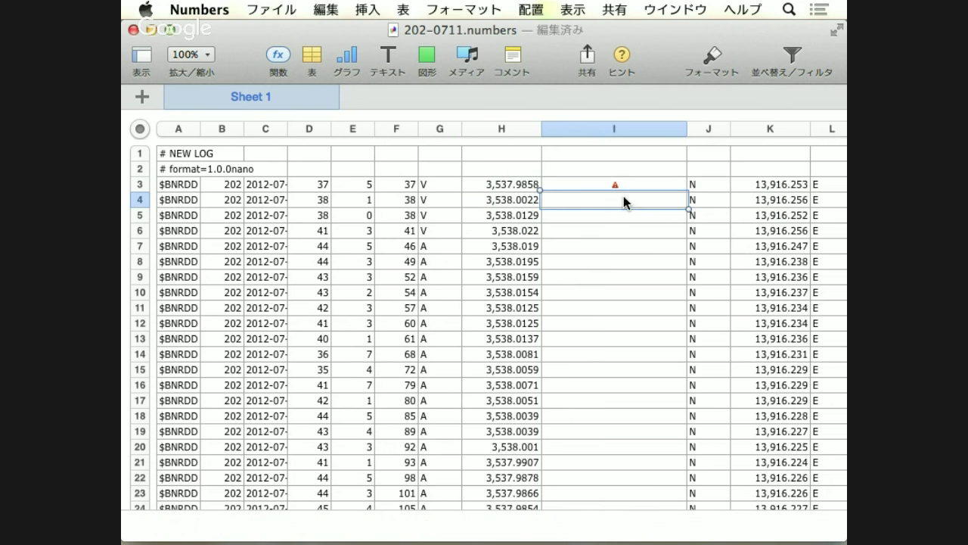
click(586, 184)
click(586, 184)
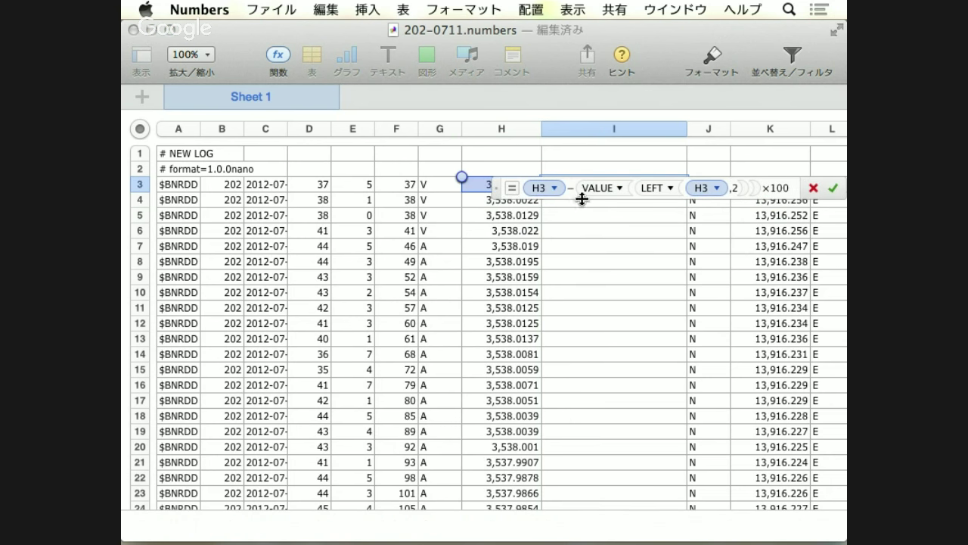
text(+)
click(582, 225)
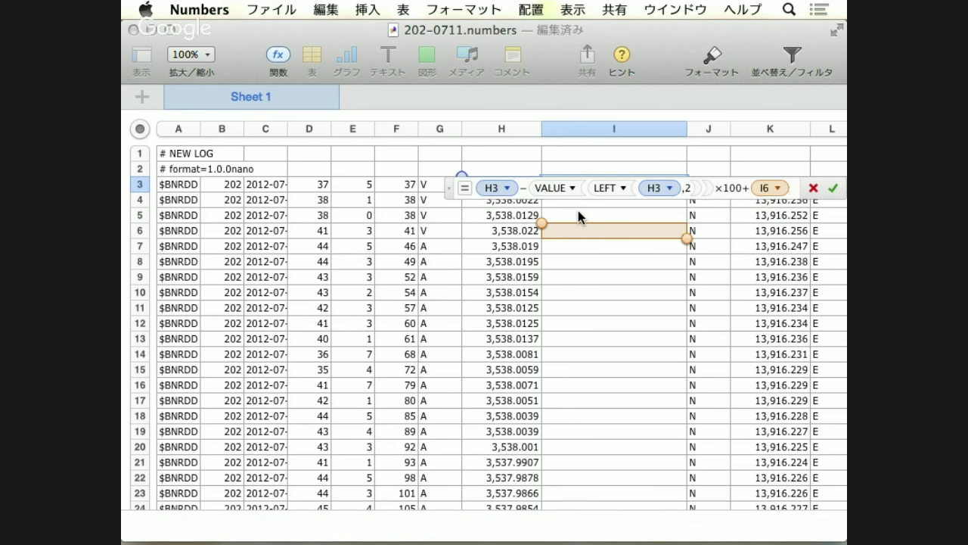
key(Escape)
click(522, 186)
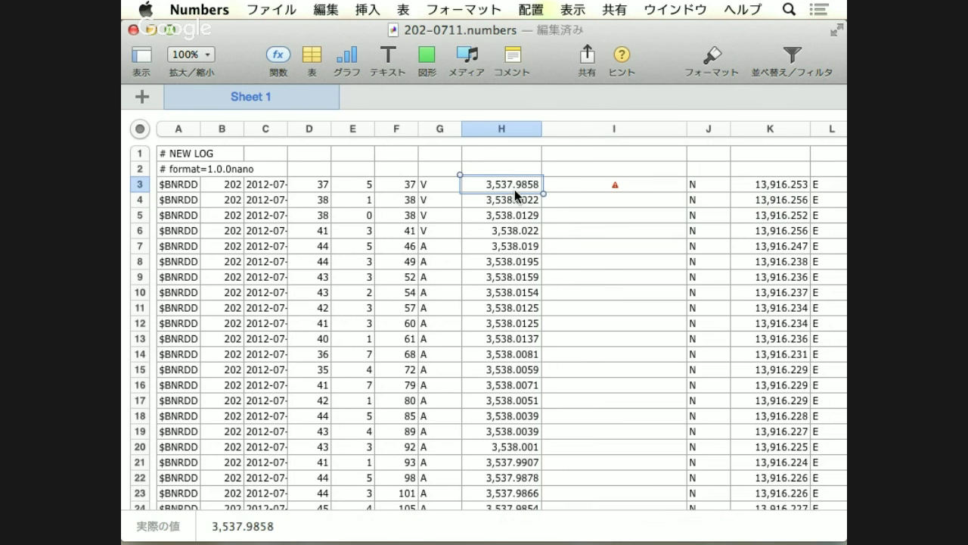
click(556, 181)
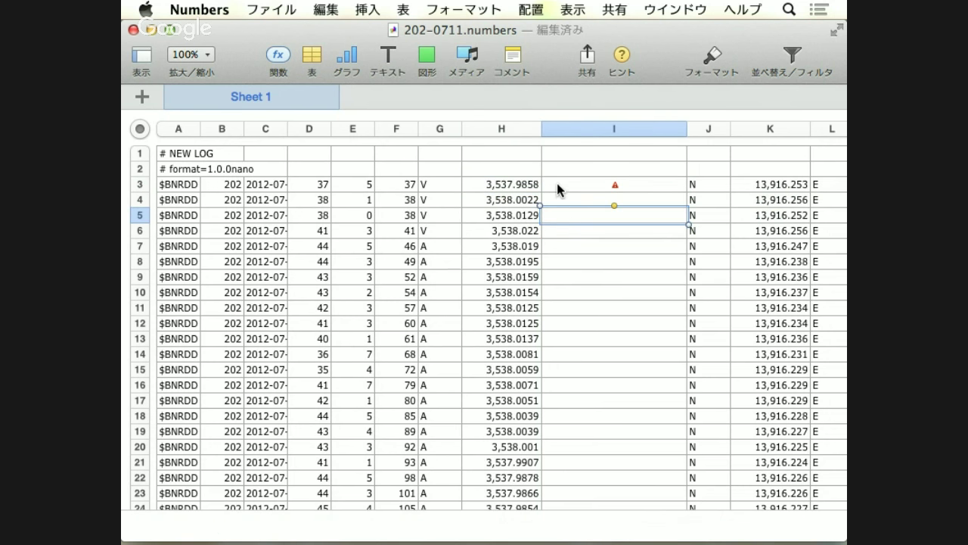
Wrap the first H3 reference in cell I3 in VALUE, making the formula =VALUE(H3)-VALUE(LEFT(H3,2))×100
double_click(600, 178)
click(477, 187)
text(A)
key(BackSpace)
text(VALUE(対象文字列)+)
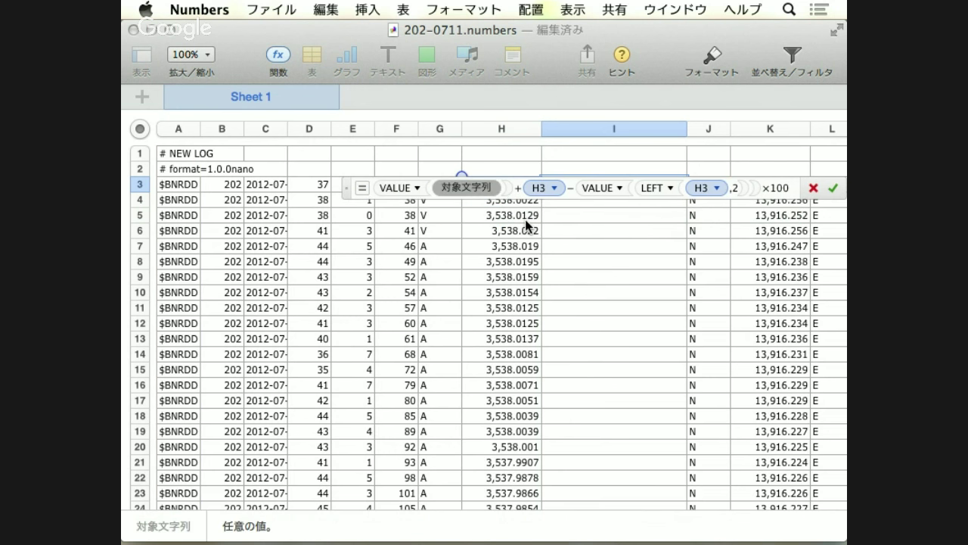
key(BackSpace)
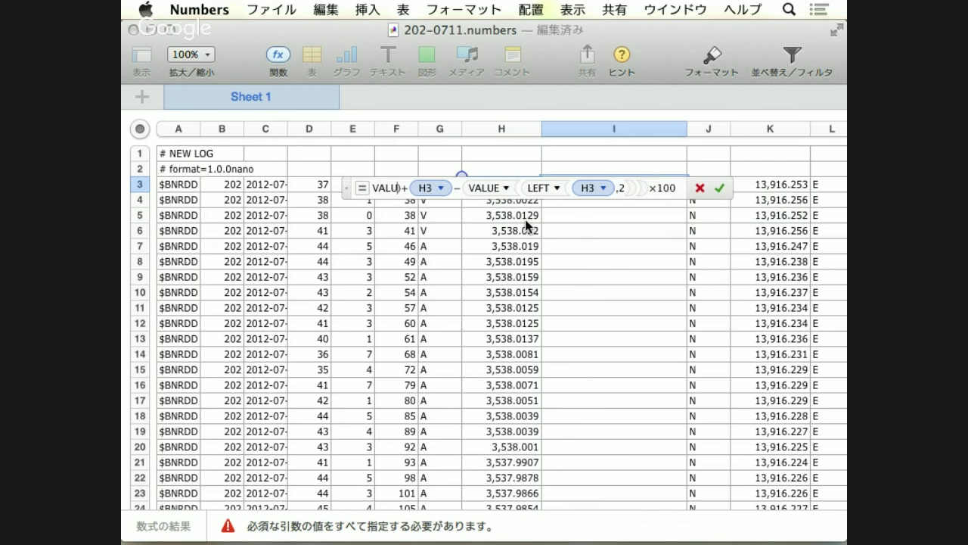
key(BackSpace)
key(BackSpace)
key(BackSpace)
key(BackSpace)
key(BackSpace)
key(BackSpace)
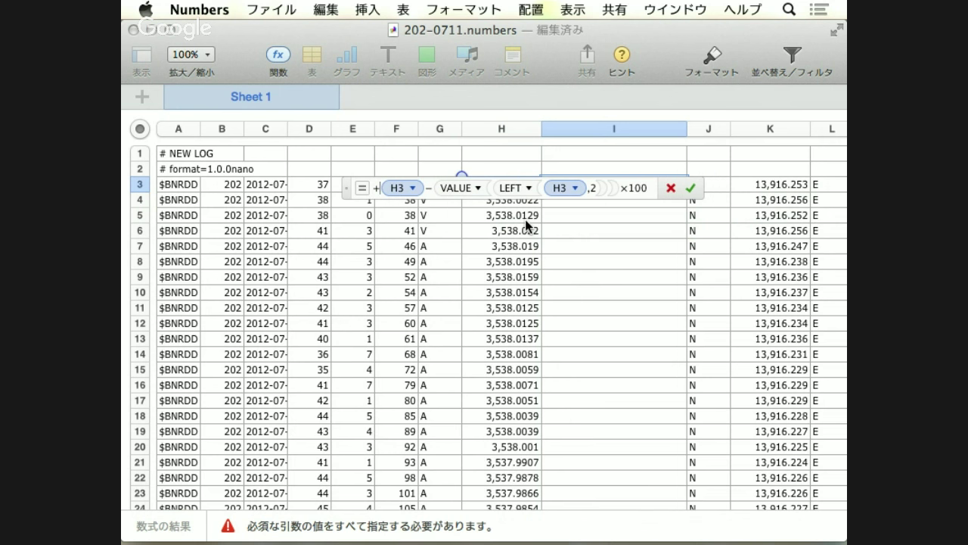
text(VALU)
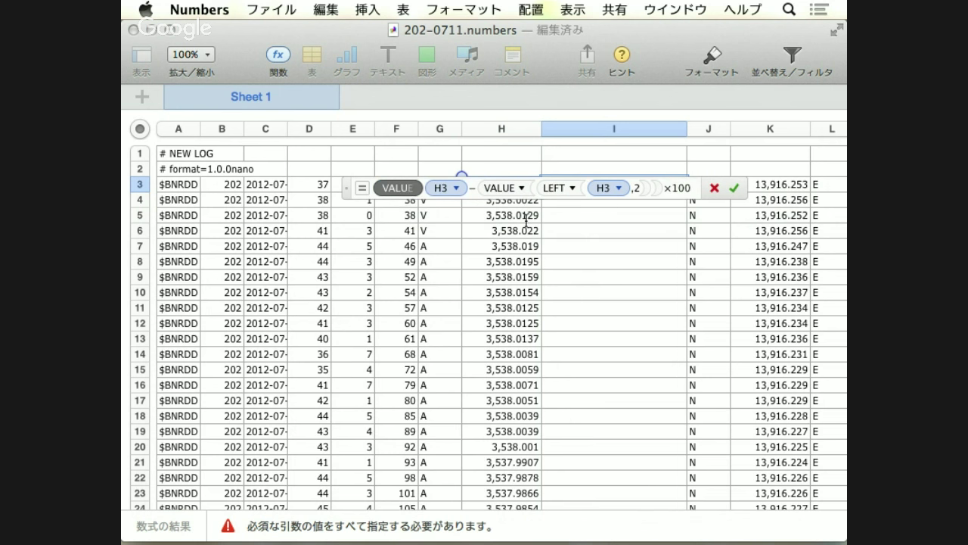
text(E)
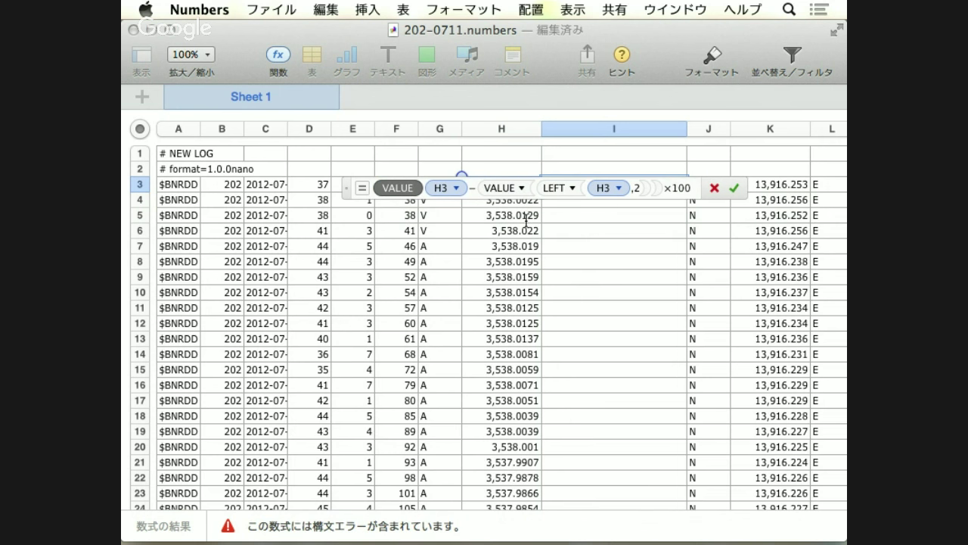
text((H3))
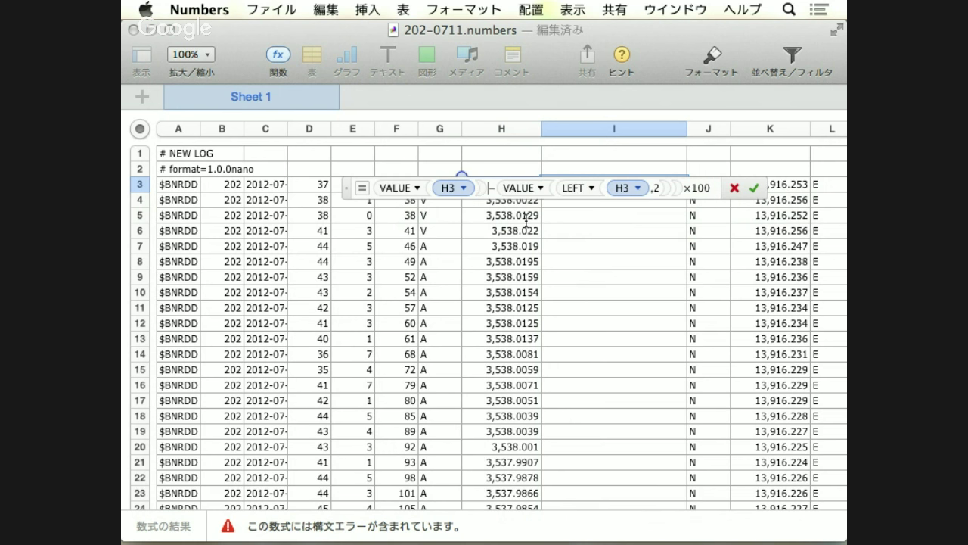
key(Return)
click(562, 182)
double_click(563, 183)
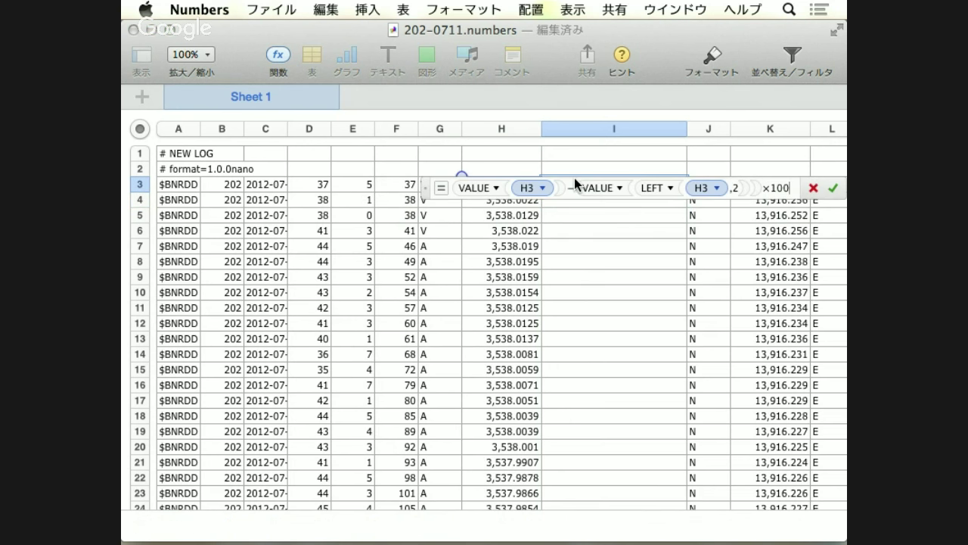
click(812, 187)
double_click(660, 185)
key(Return)
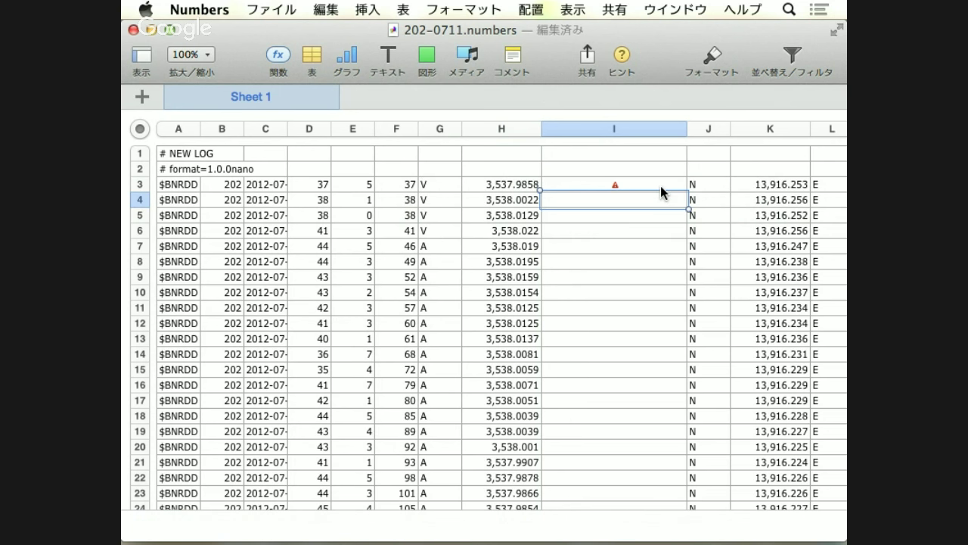
Clear cell I3 and enter the formula =VALUE(H3) in it
click(661, 185)
key(Delete)
double_click(643, 186)
text(=VA)
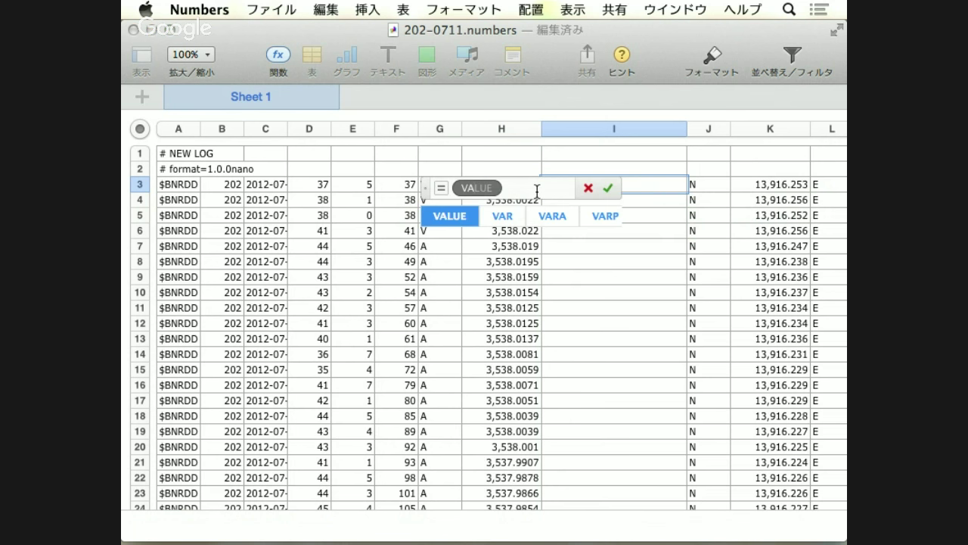
key(Return)
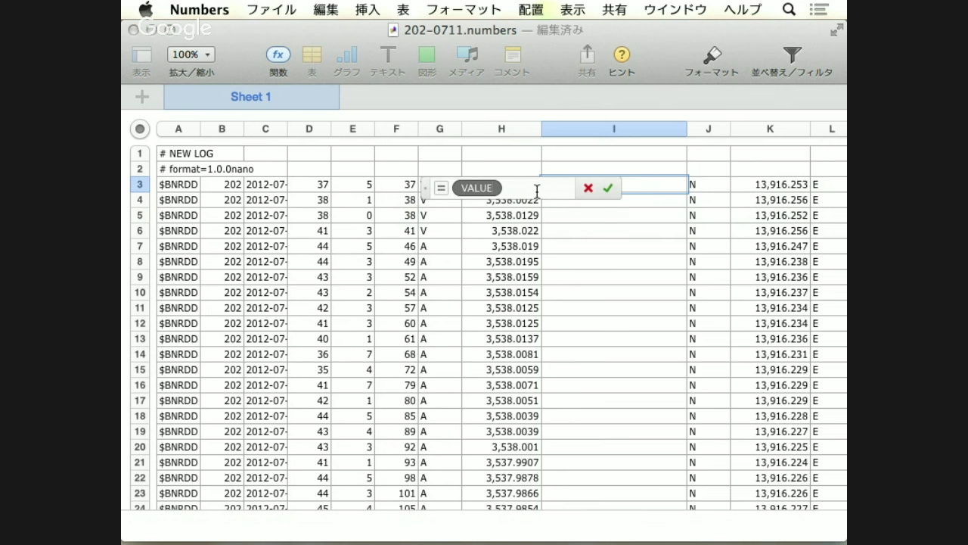
click(537, 190)
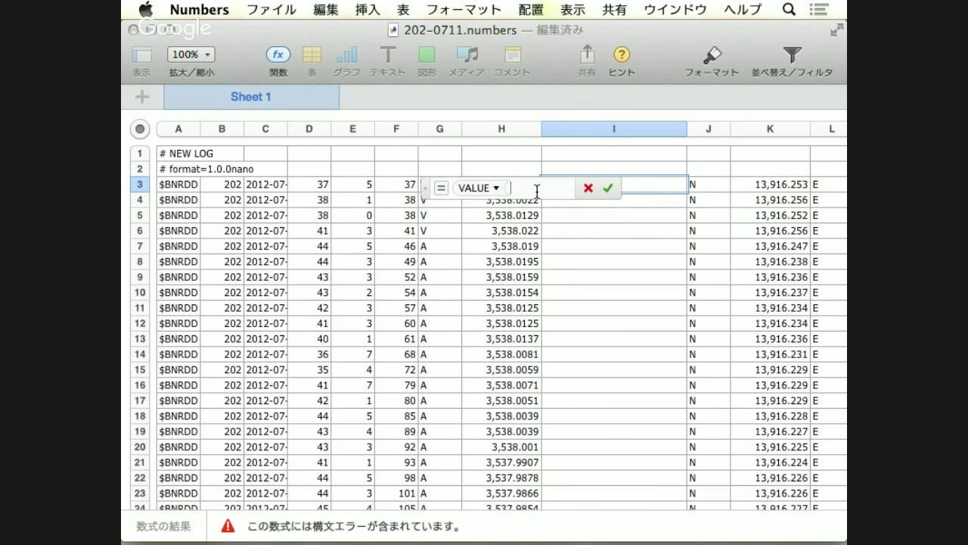
drag(428, 189, 489, 244)
click(491, 186)
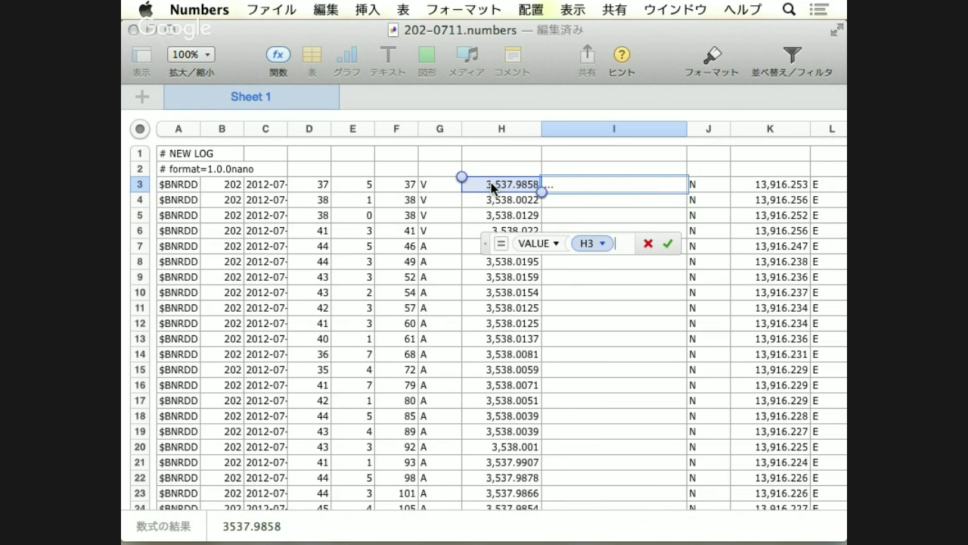
key(Return)
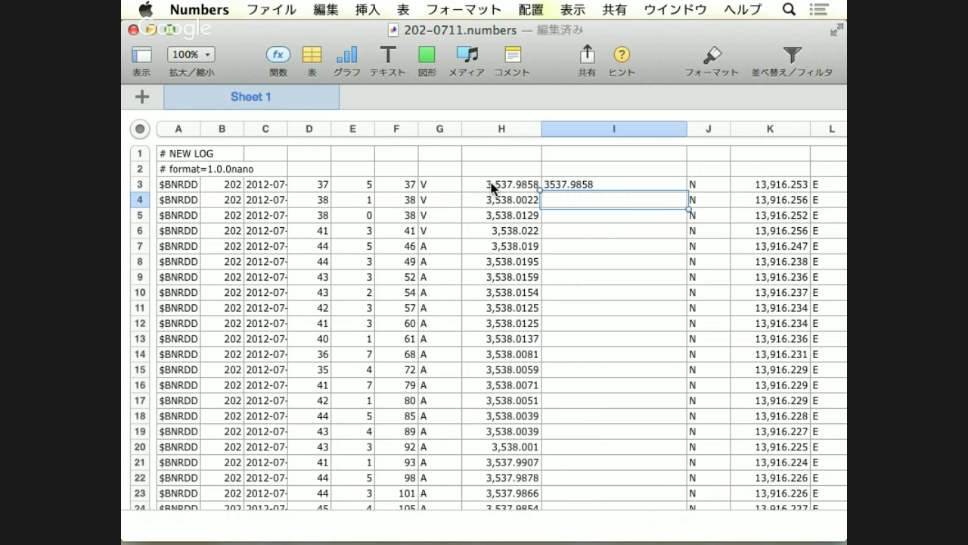
Reopen the formula in cell I3 and append a minus sign after VALUE(H3)
click(588, 184)
click(590, 183)
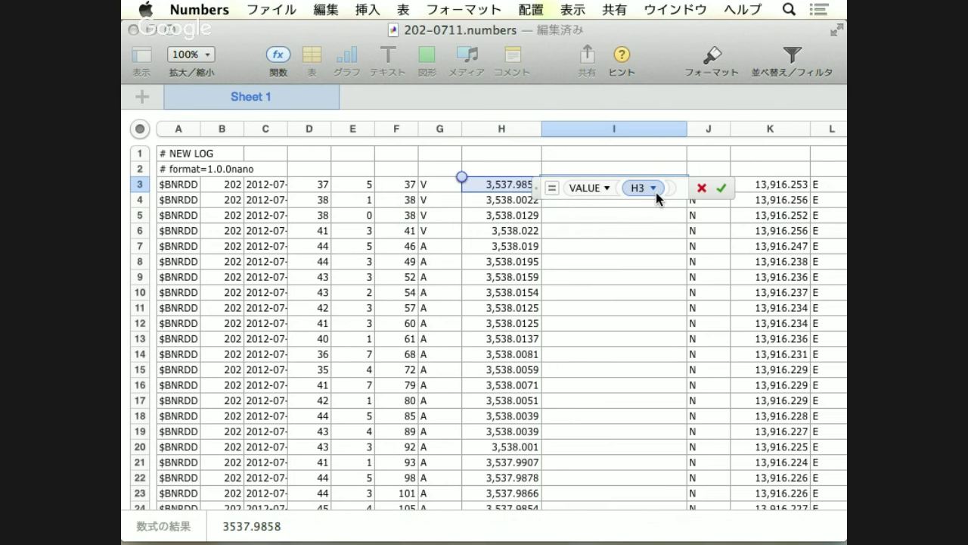
text(-)
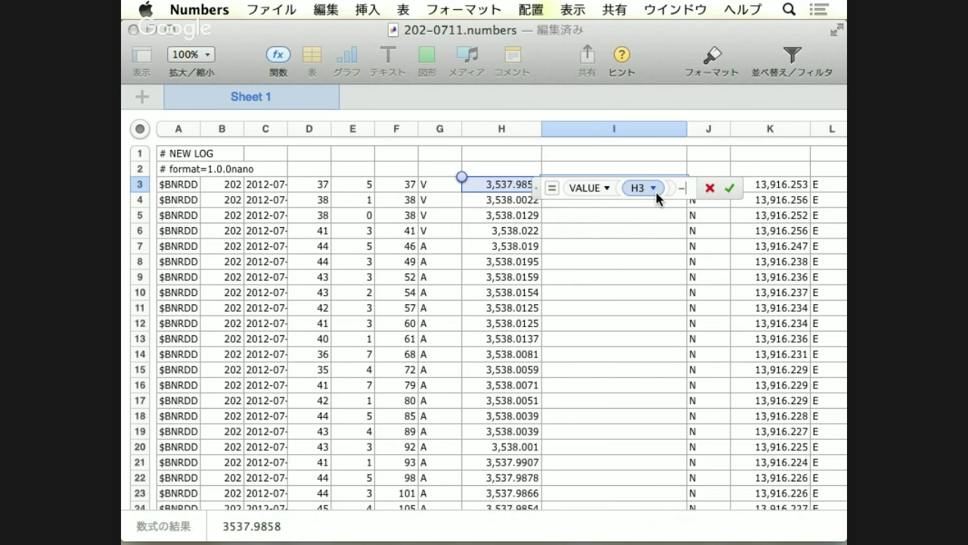
text(le)
key(Return)
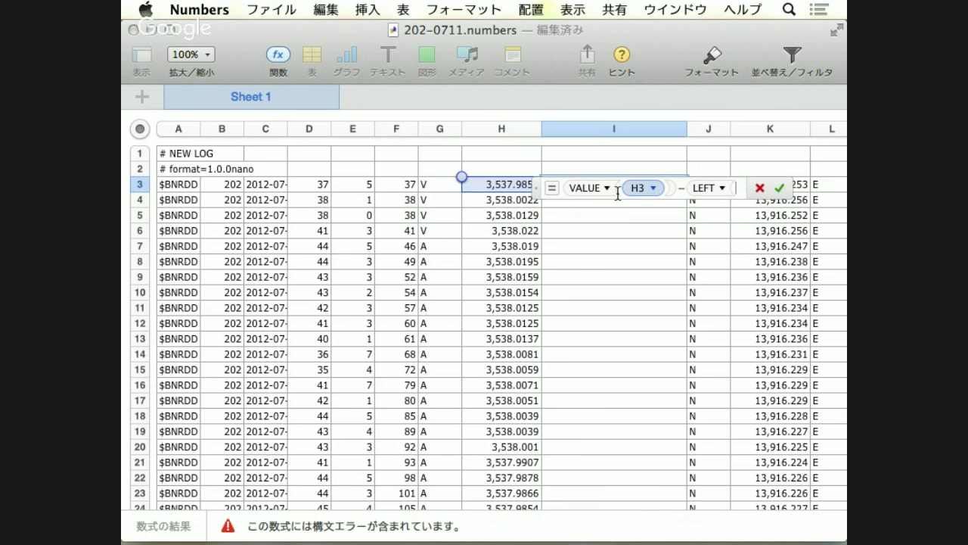
click(511, 190)
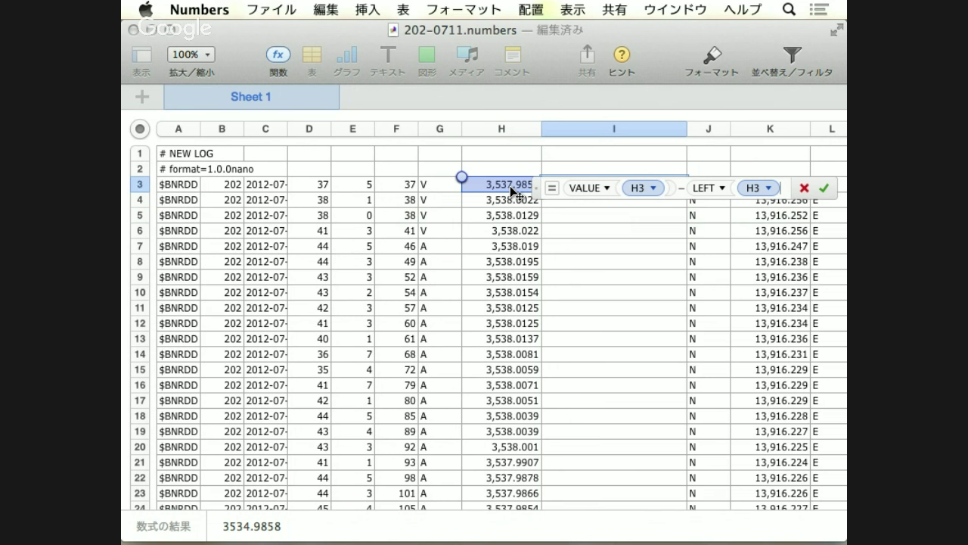
key(BackSpace)
key(BackSpace)
key(BackSpace)
key(BackSpace)
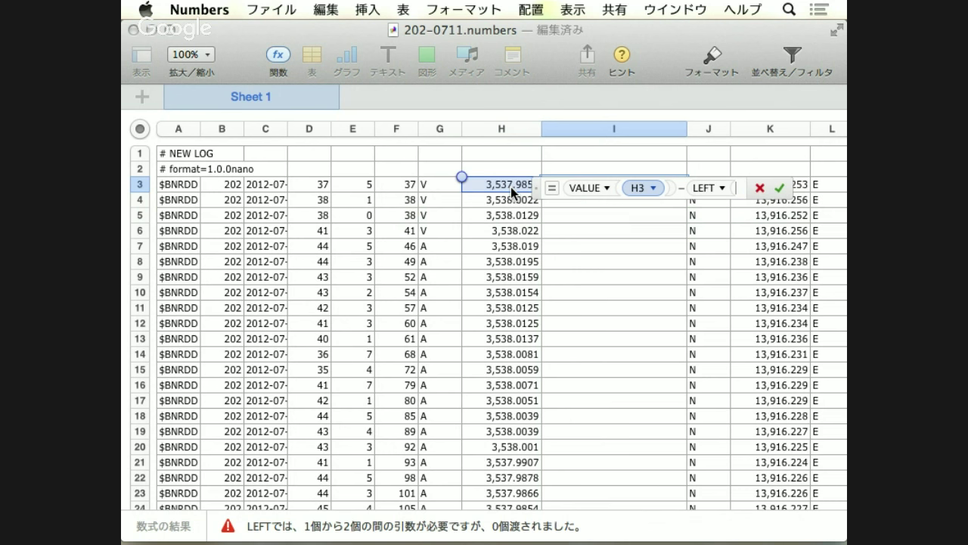
key(BackSpace)
key(BackSpace)
key(BackSpace)
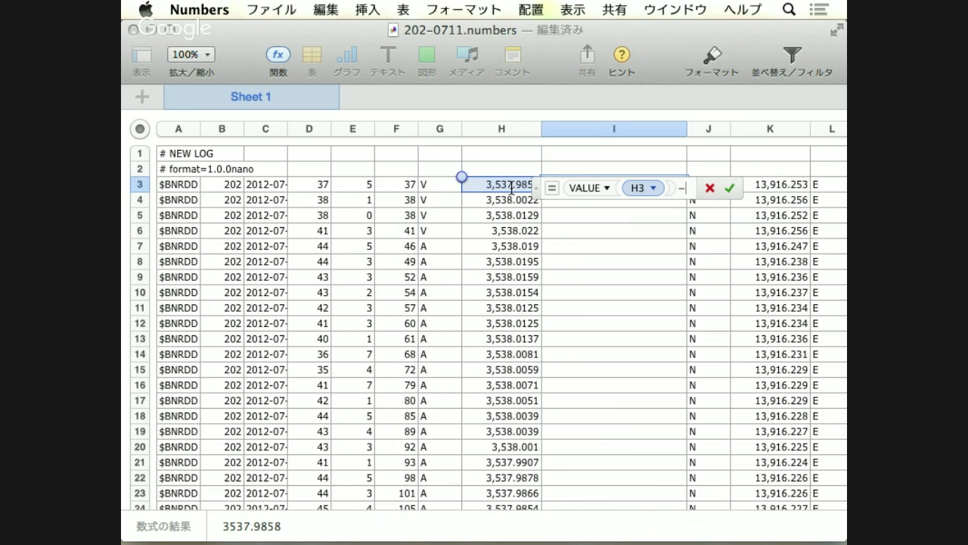
Complete the formula in cell I3 as =VALUE(H3)-LEFT(VALUE(H3),2)×100 to extract the minutes from the coordinate
text(VALUE)
key(Return)
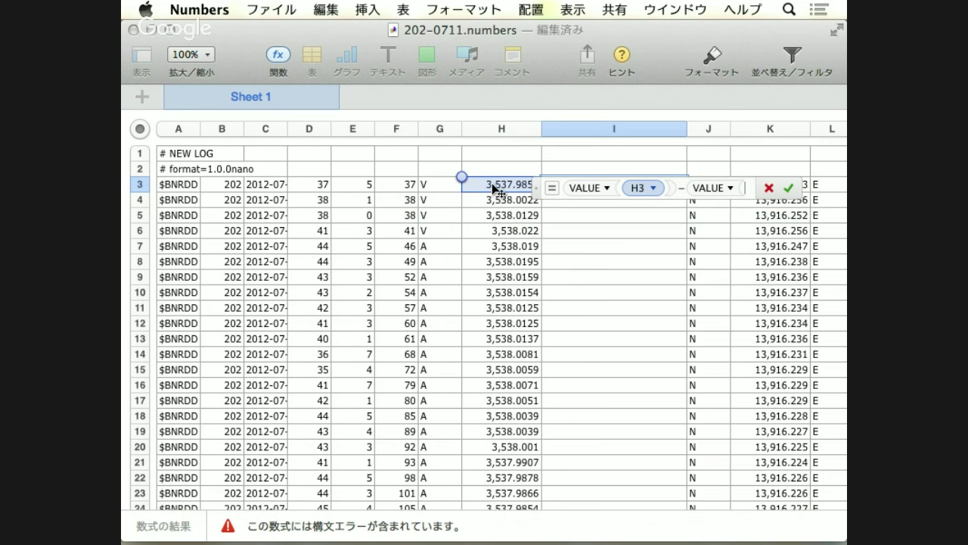
click(493, 186)
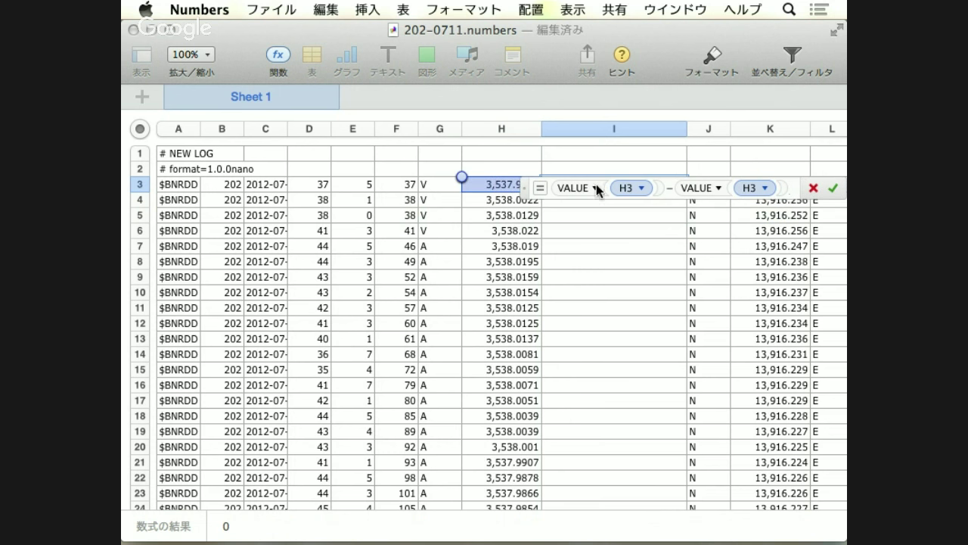
click(672, 189)
text(LEFT)
key(Return)
key(Right)
key(Right)
key(Right)
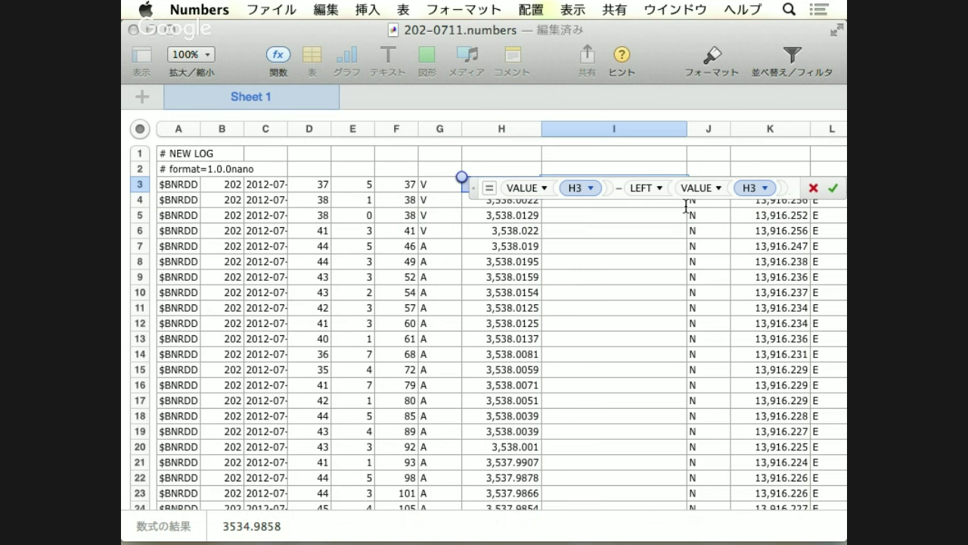
text(,2))
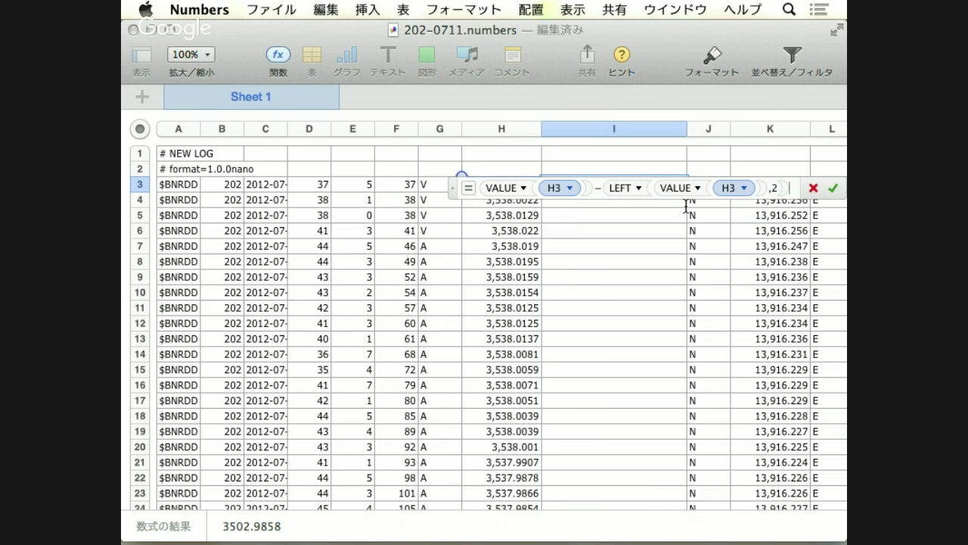
text(*100)
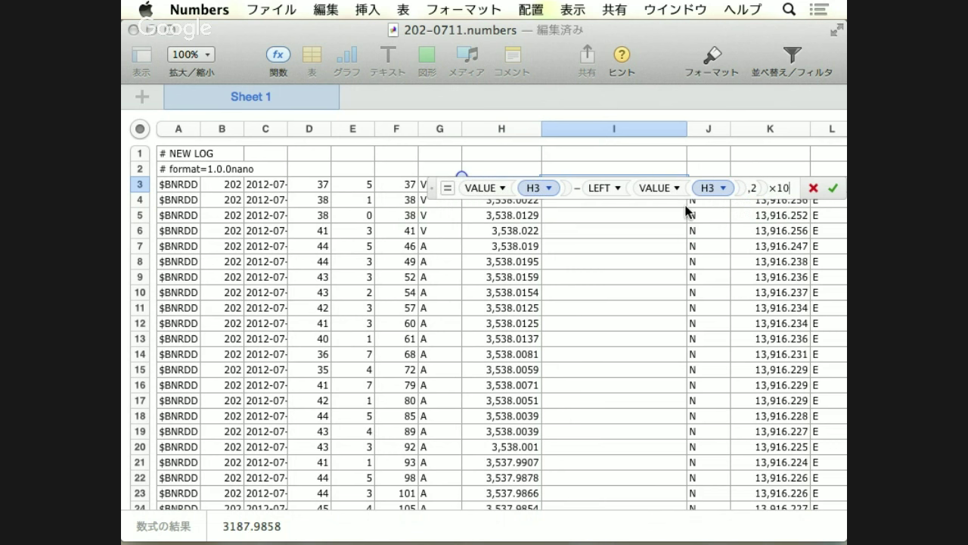
key(Return)
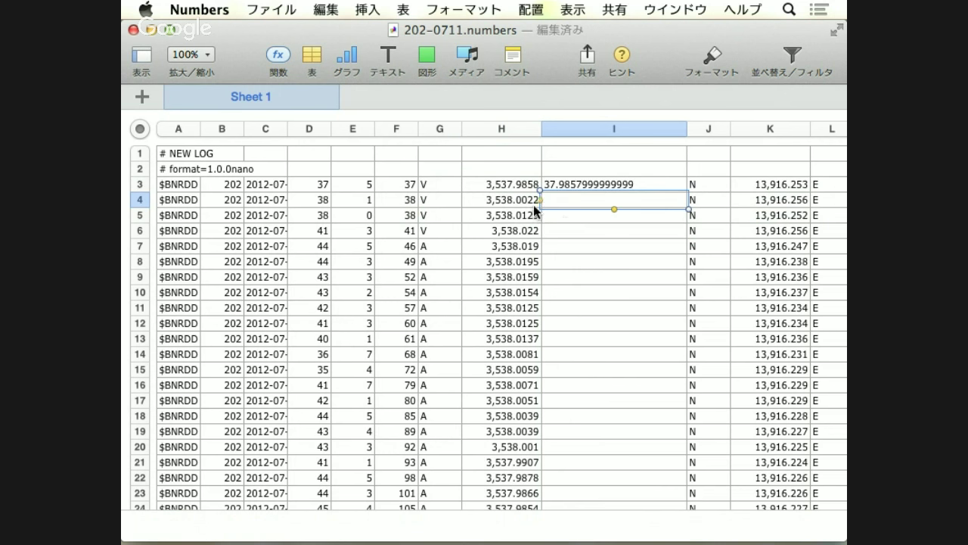
click(566, 187)
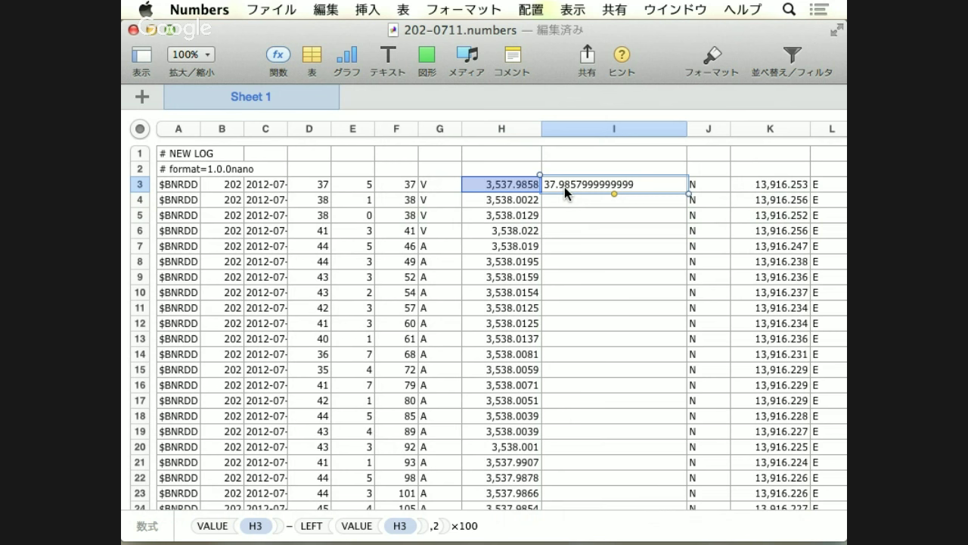
double_click(567, 193)
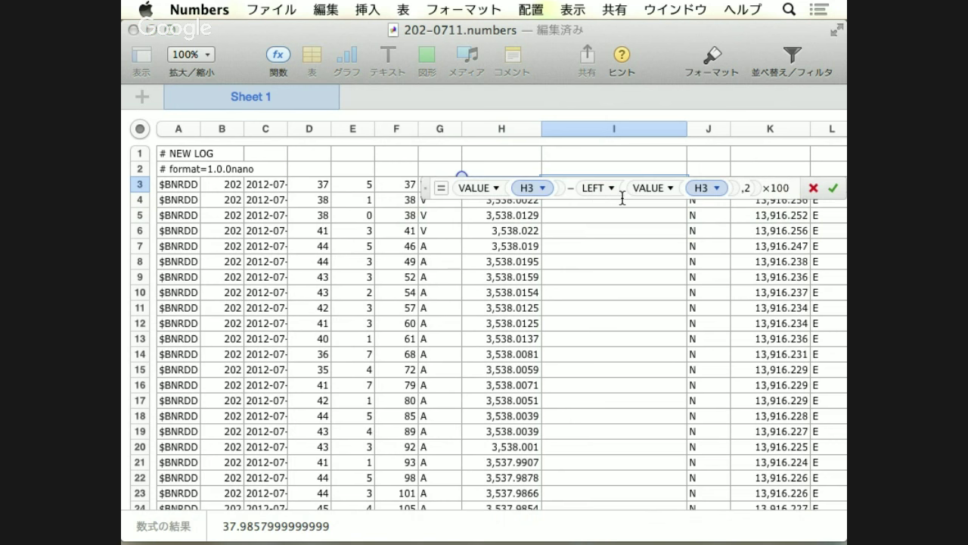
text(+)
click(623, 229)
key(Escape)
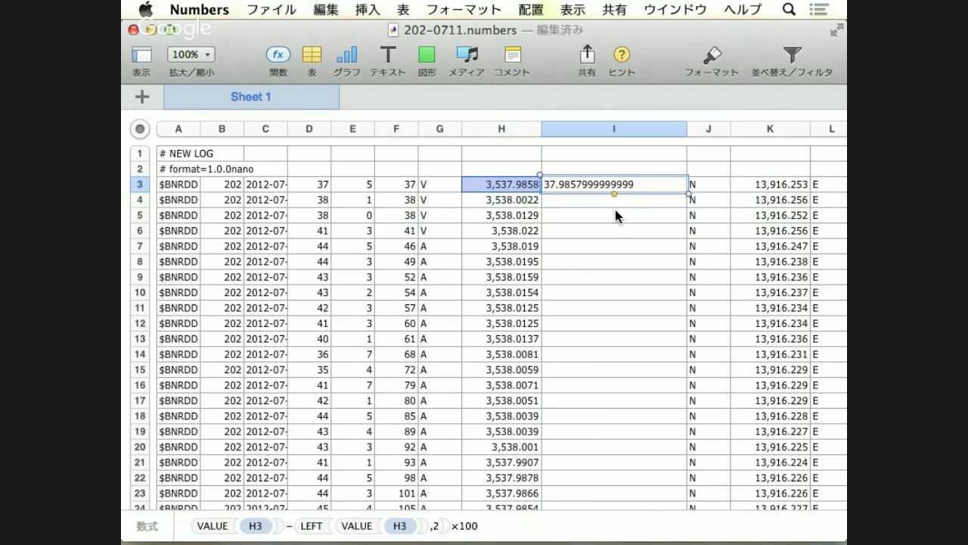
Append ÷60 to the formula in cell I3 and commit it
double_click(584, 187)
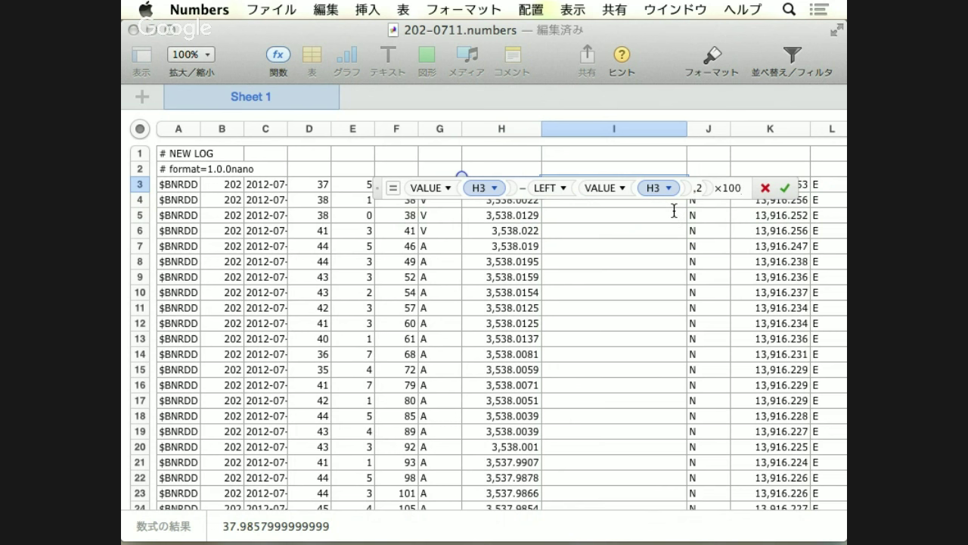
text(/)
text(60)
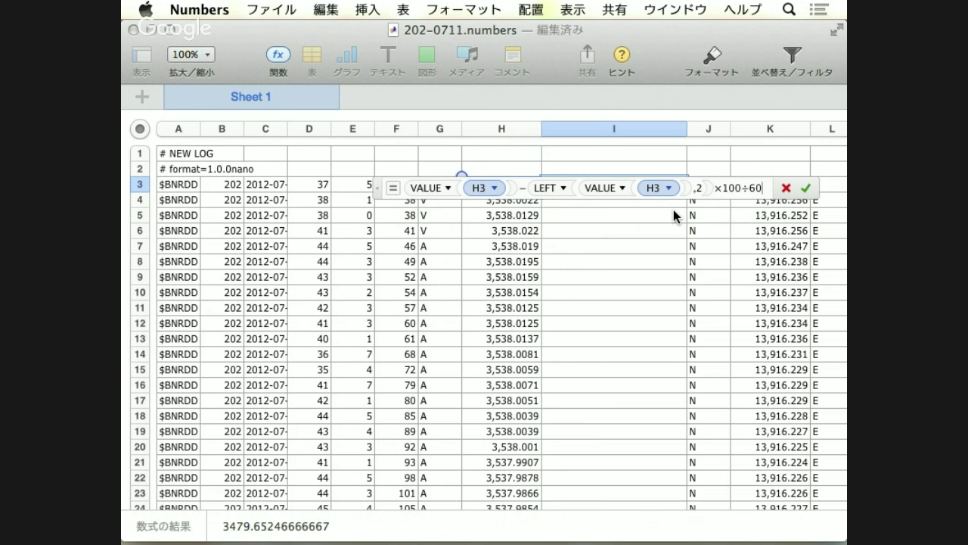
key(Return)
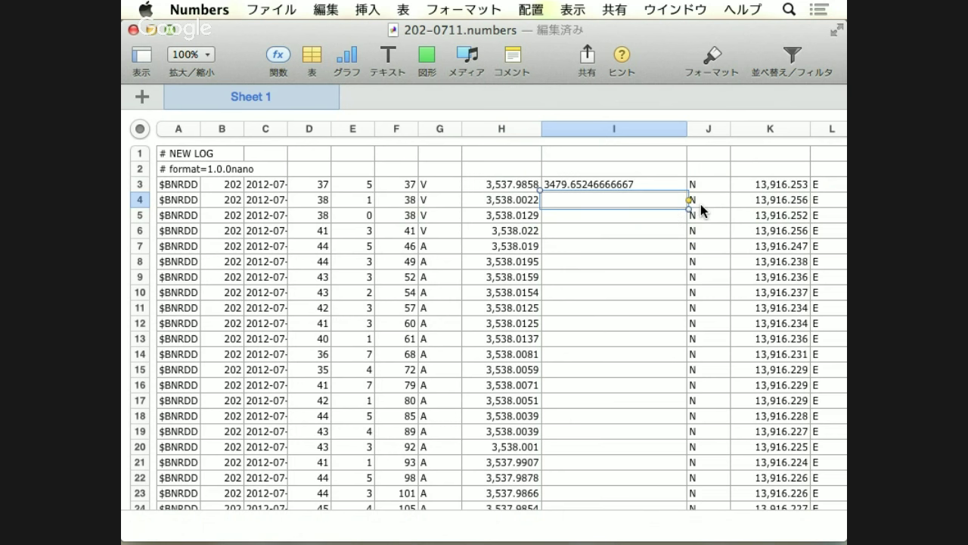
Enclose the whole subtraction in cell I3 in parentheses, making the formula =(VALUE(H3)-LEFT(VALUE(H3),2)×100)÷60
click(651, 179)
click(654, 182)
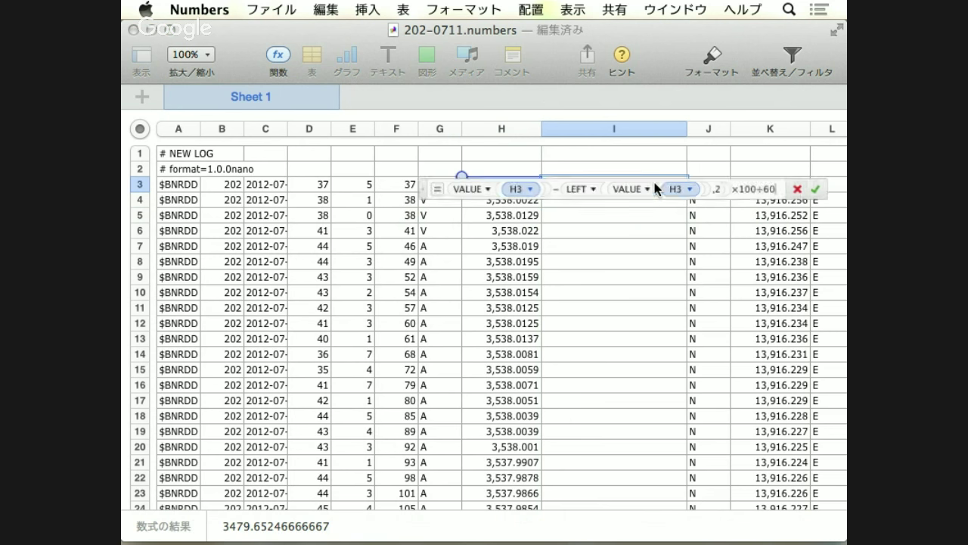
click(750, 188)
key(Right)
key(Right)
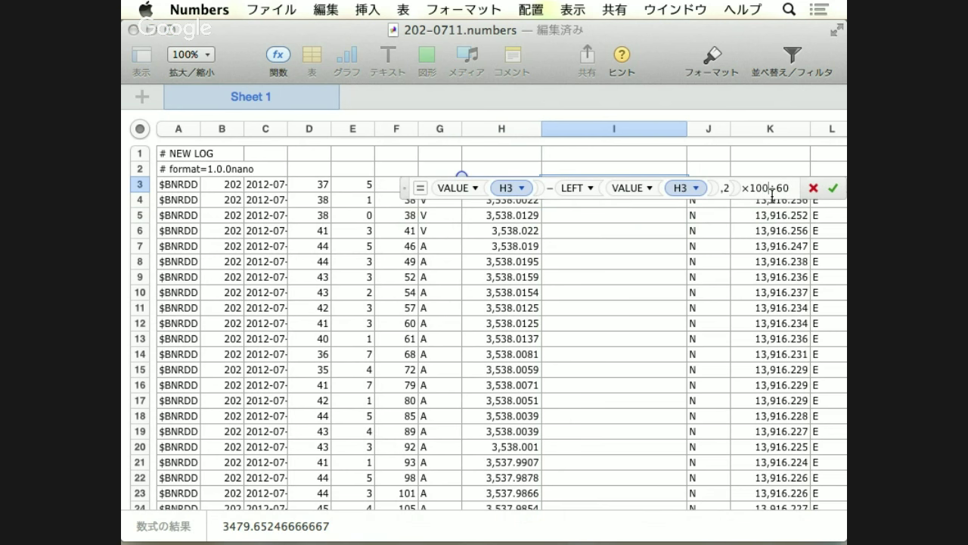
text())
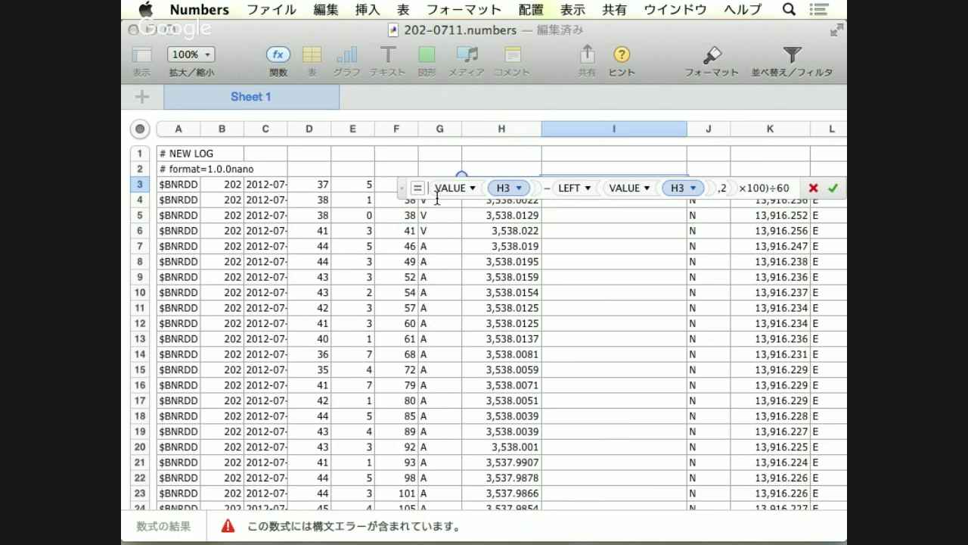
key(Return)
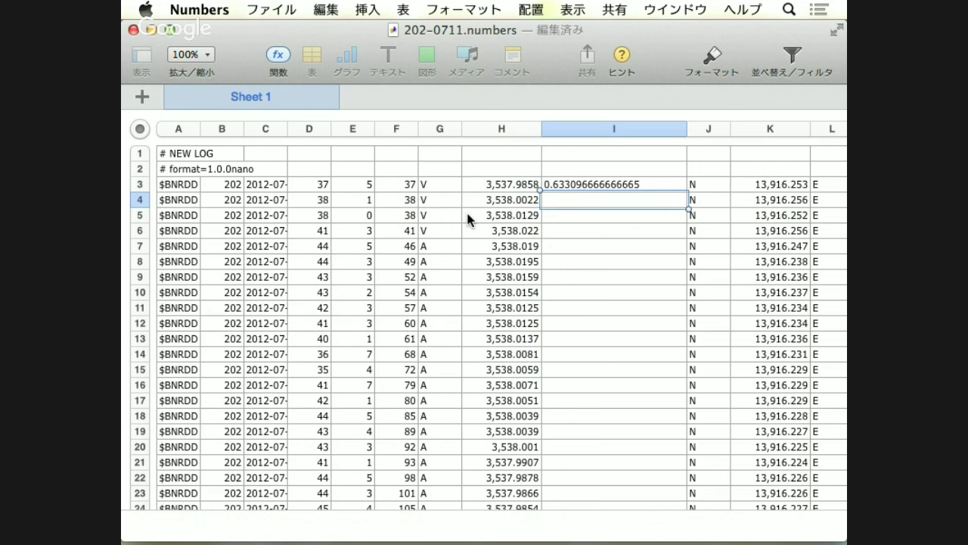
Reopen the formula in cell I3, append a plus sign and add a reference to cell H3
click(583, 184)
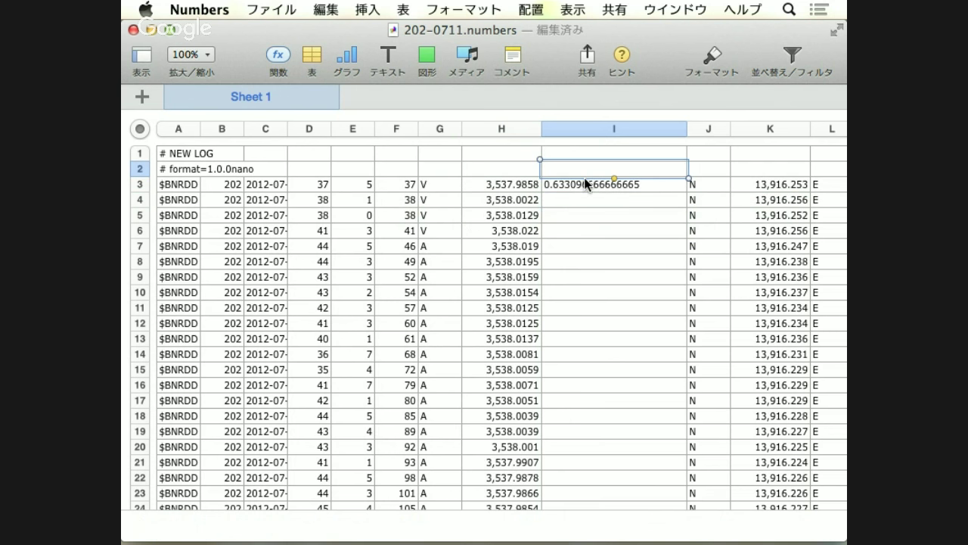
double_click(583, 184)
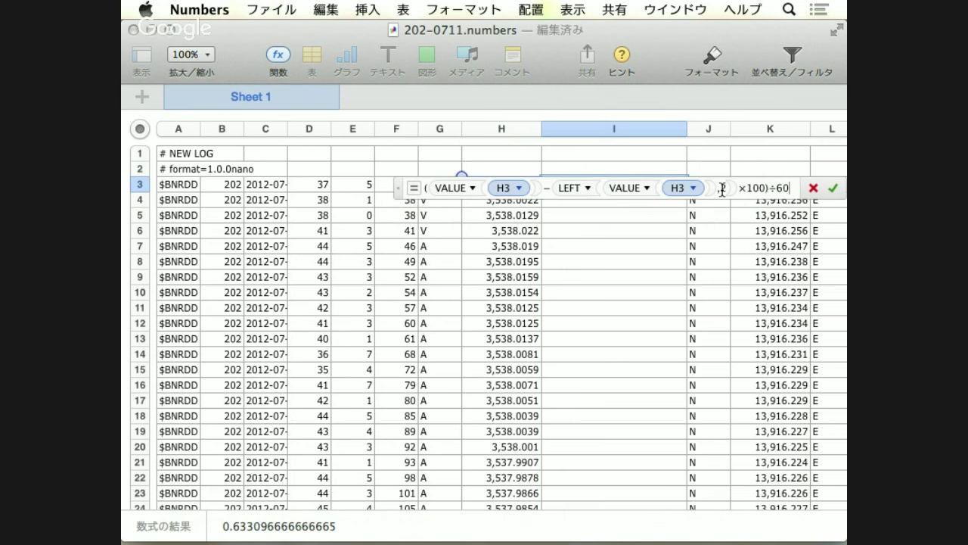
text(+)
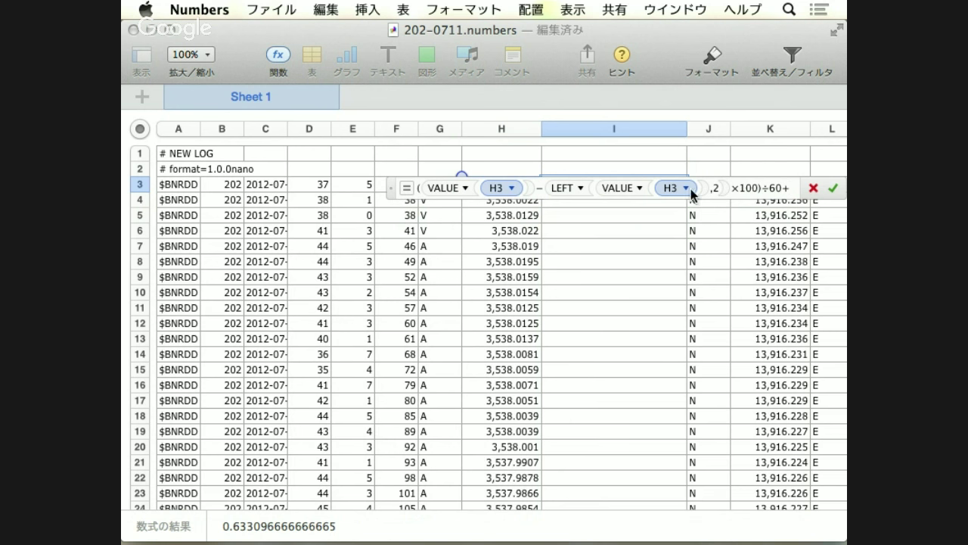
drag(393, 196, 415, 277)
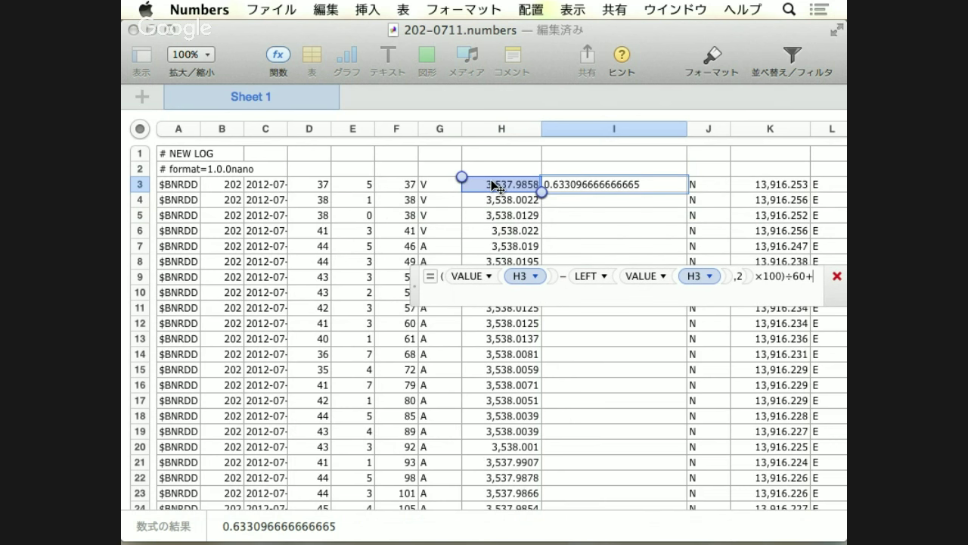
click(495, 186)
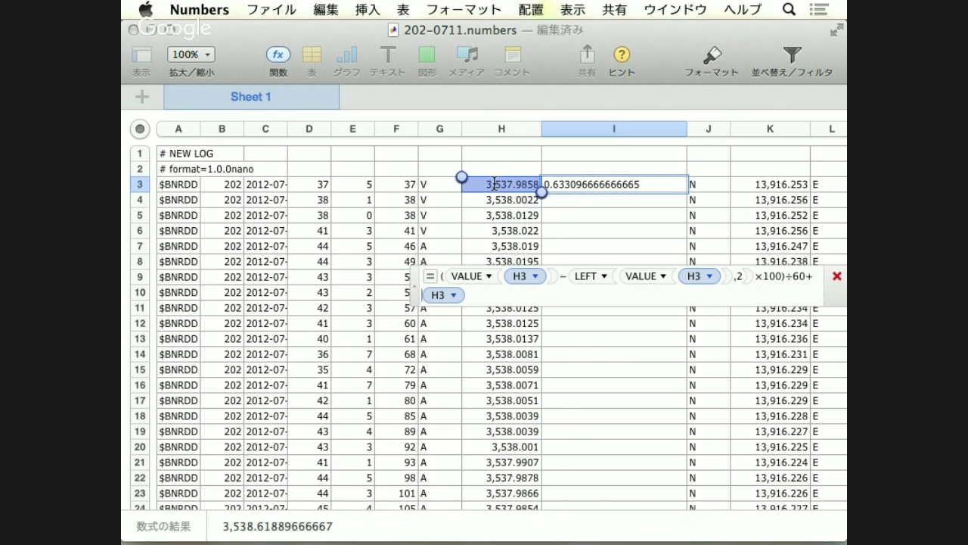
Wrap the appended H3 reference as LEFT(VALUE(H3),2) to add the whole degrees, and commit the formula in cell I3
text(VALUE)
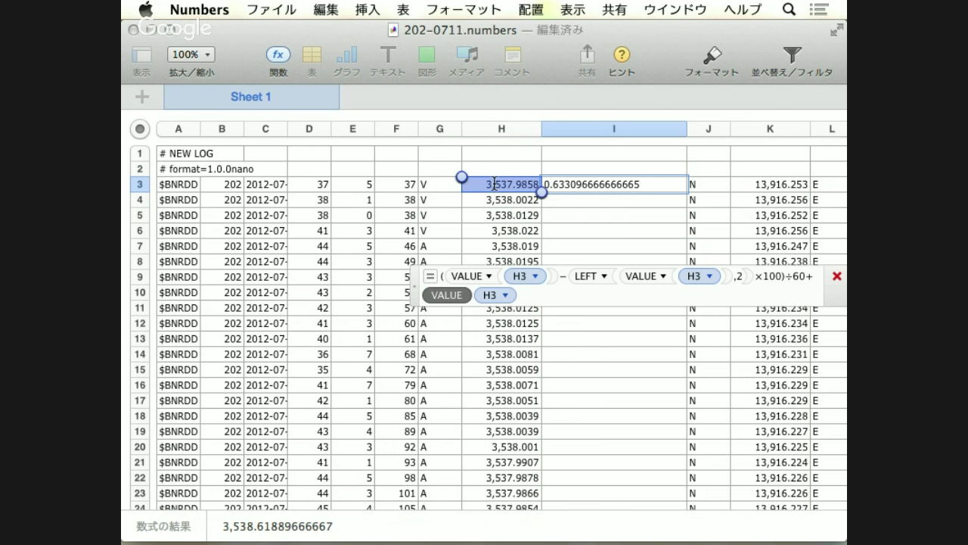
key(Return)
key(Left)
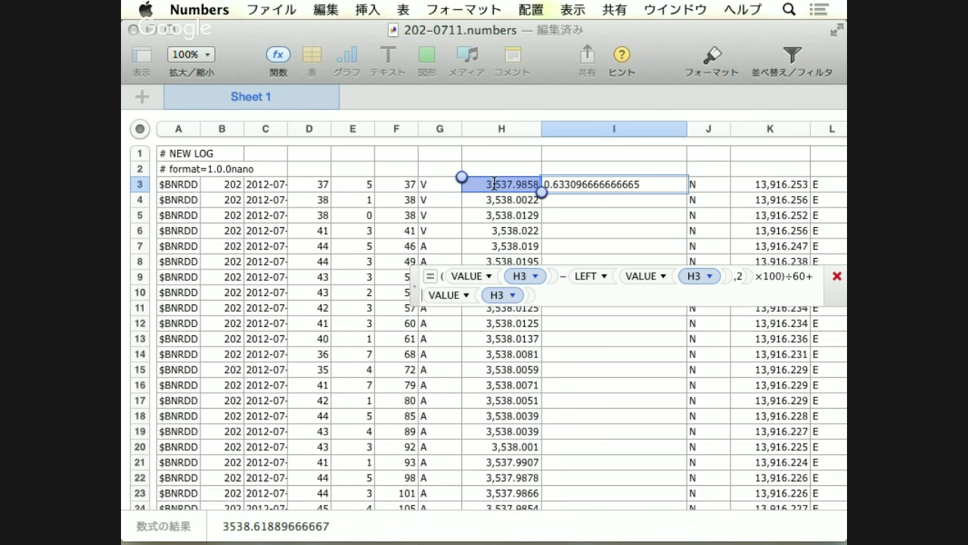
text(LEFT)
key(Return)
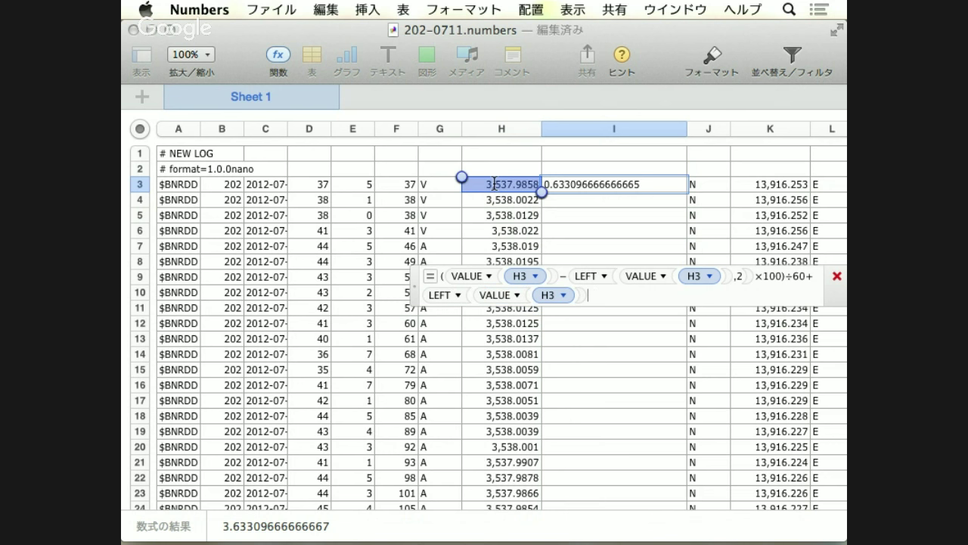
text(,2)
key(Return)
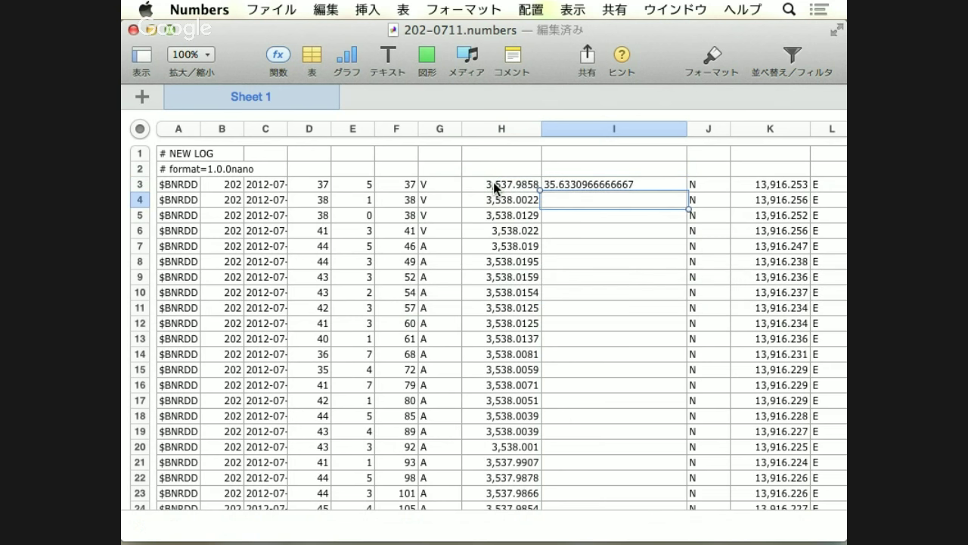
Narrow column I to about 4.09 cm
click(533, 180)
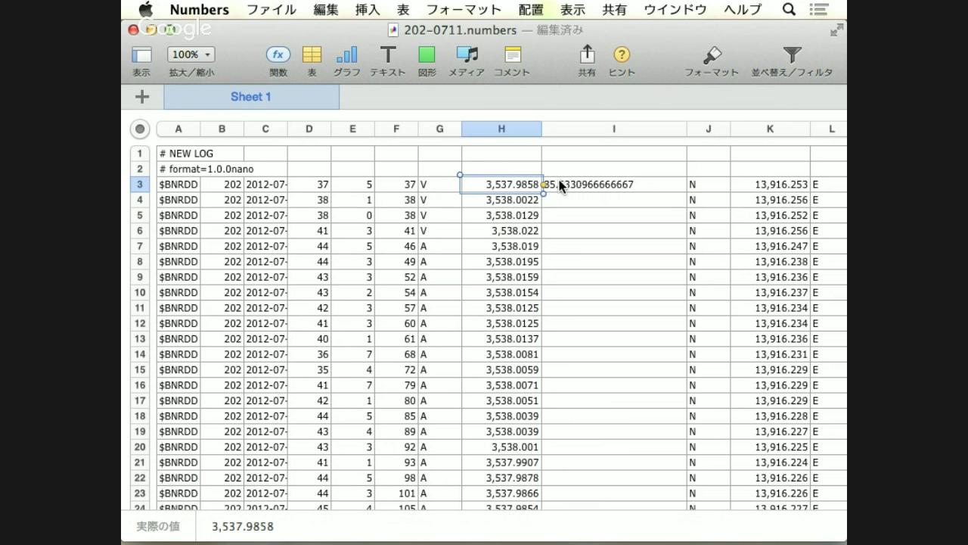
click(563, 188)
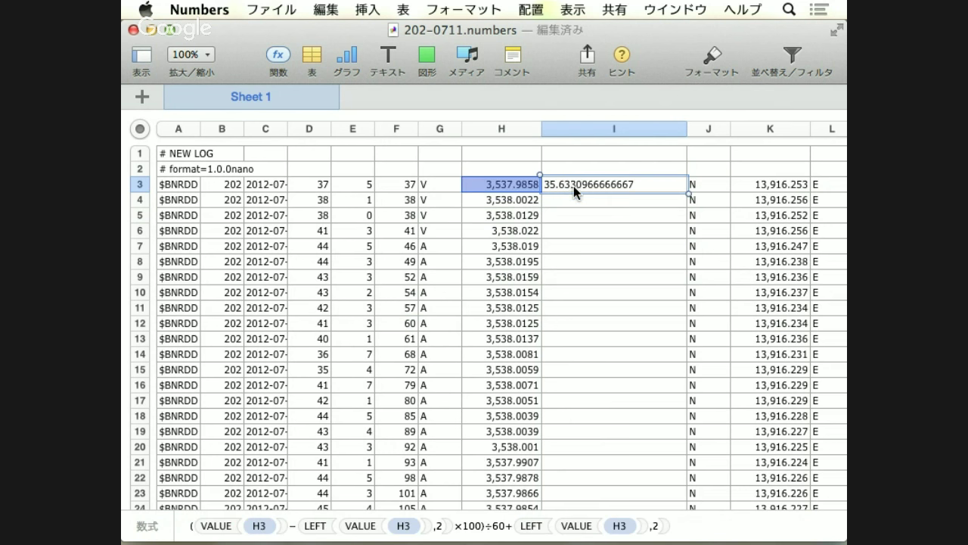
click(581, 127)
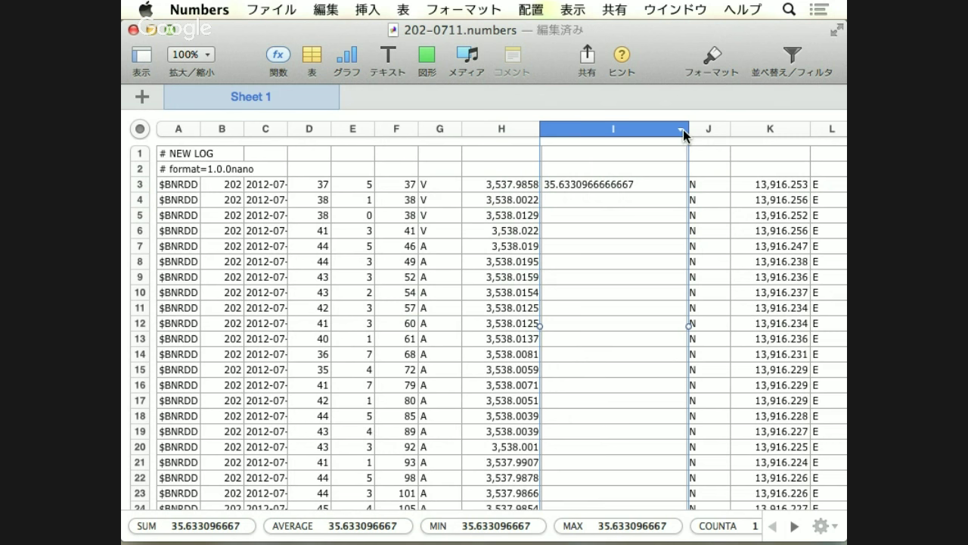
drag(661, 128, 648, 129)
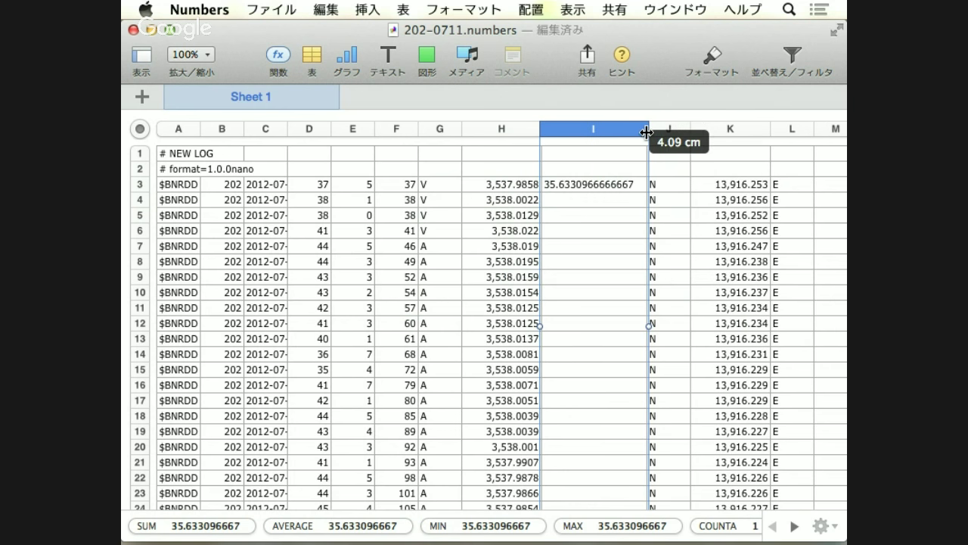
Insert a blank column directly after column K and widen it to about 4.5 cm
click(693, 167)
scroll(700, 166, right, 3)
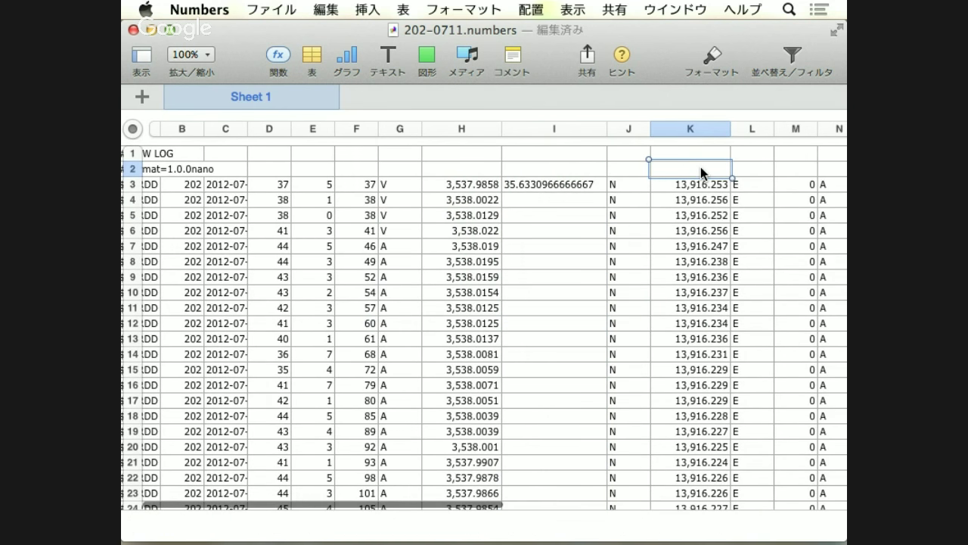
click(724, 128)
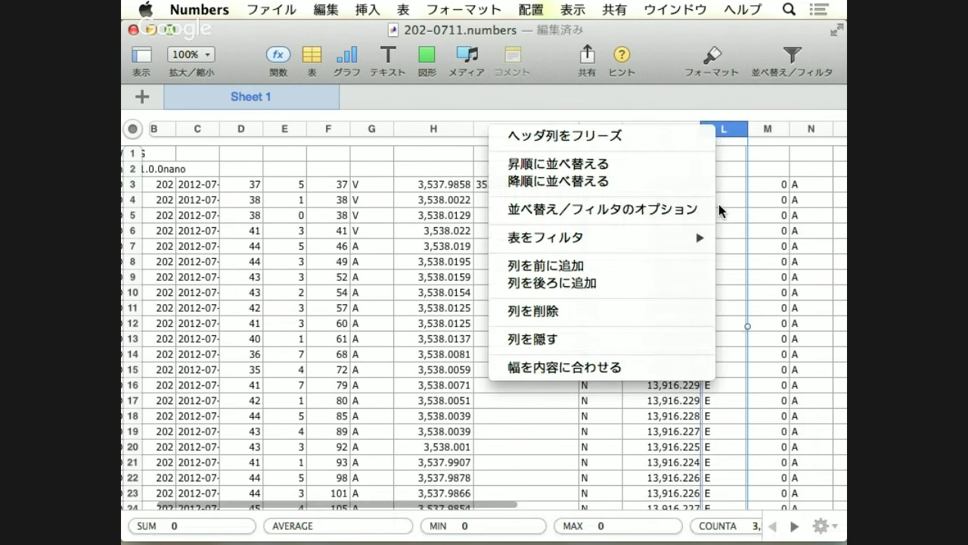
click(645, 282)
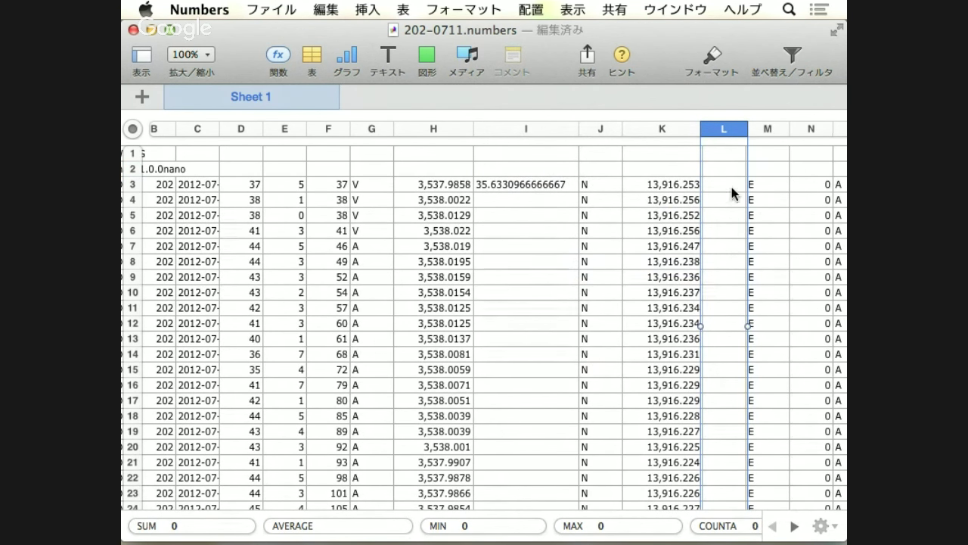
drag(747, 133, 819, 133)
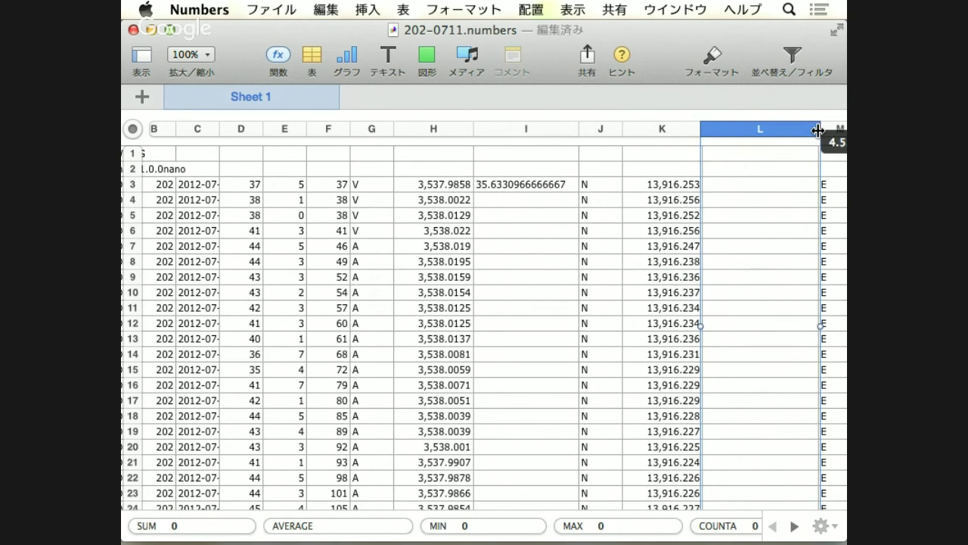
Start a formula in cell L3 with VALUE(K3)
click(705, 233)
scroll(705, 198, right, 3)
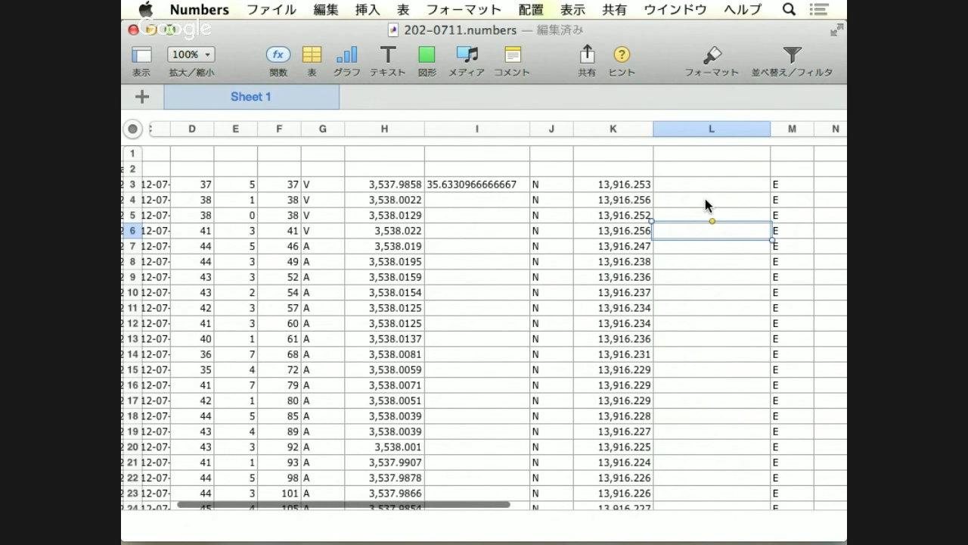
click(662, 183)
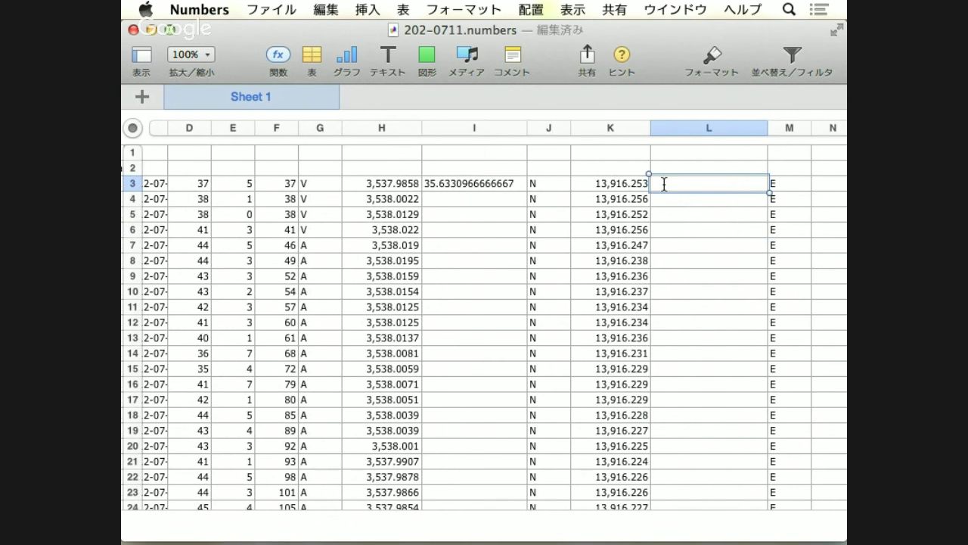
text(=v)
key(Return)
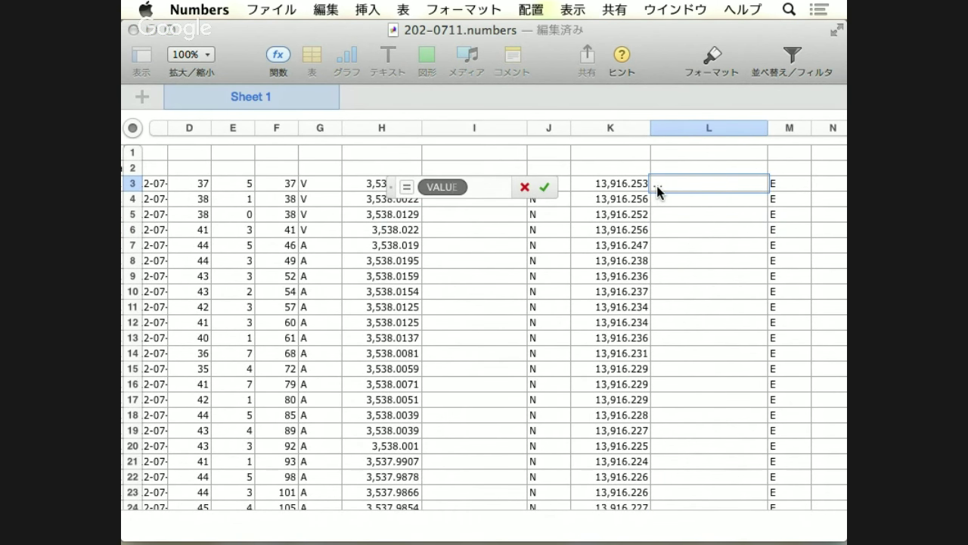
click(628, 189)
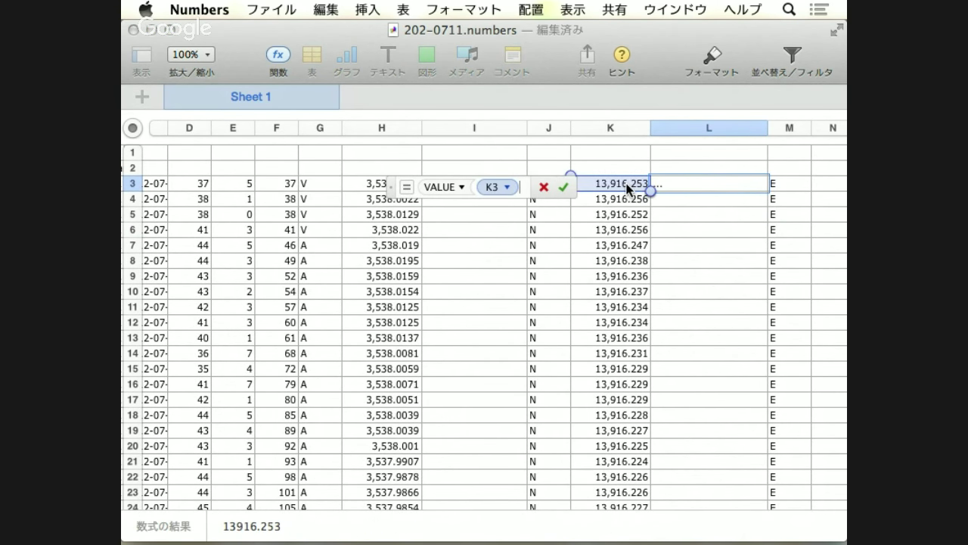
Wrap VALUE(K3) in the L3 formula as LEFT(VALUE(K3),3) to extract the three degree digits
key(Left)
key(Left)
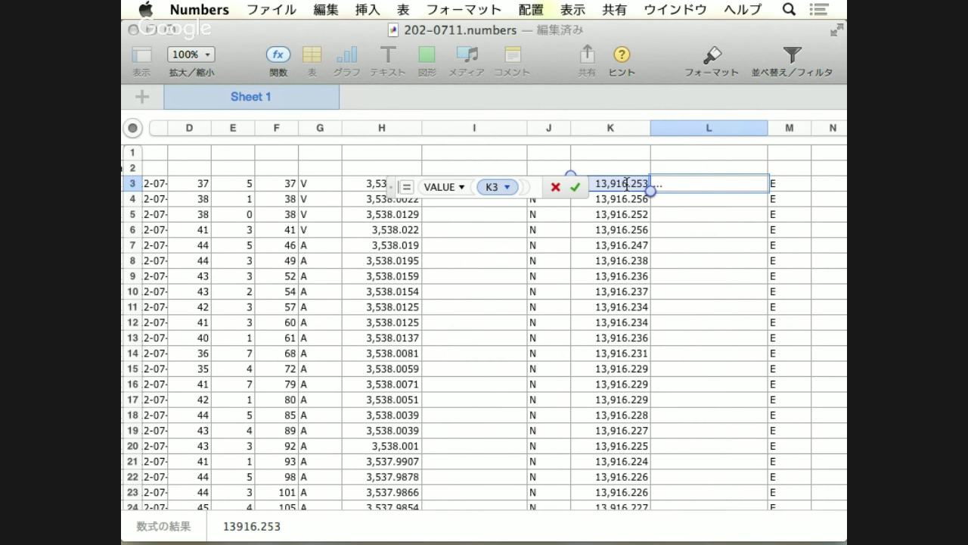
text(le)
key(Return)
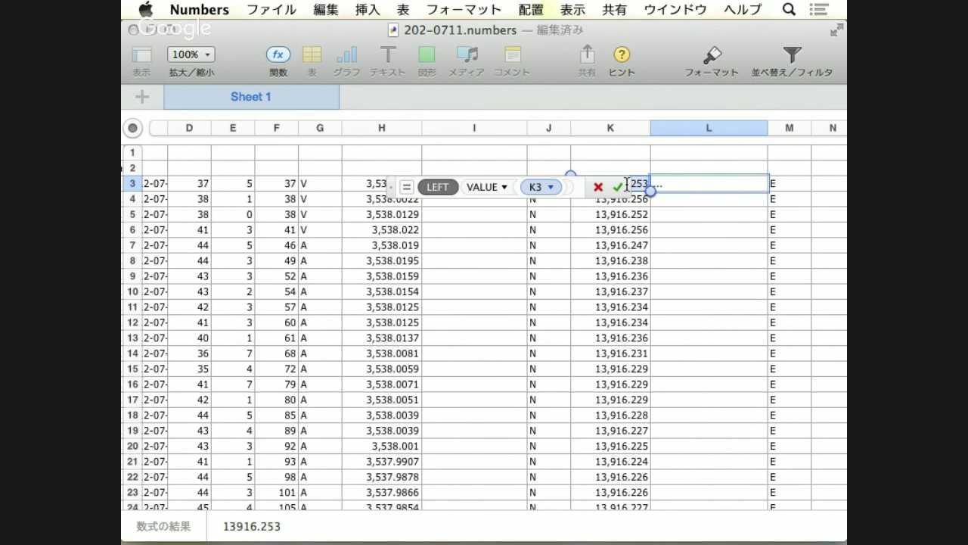
key(End)
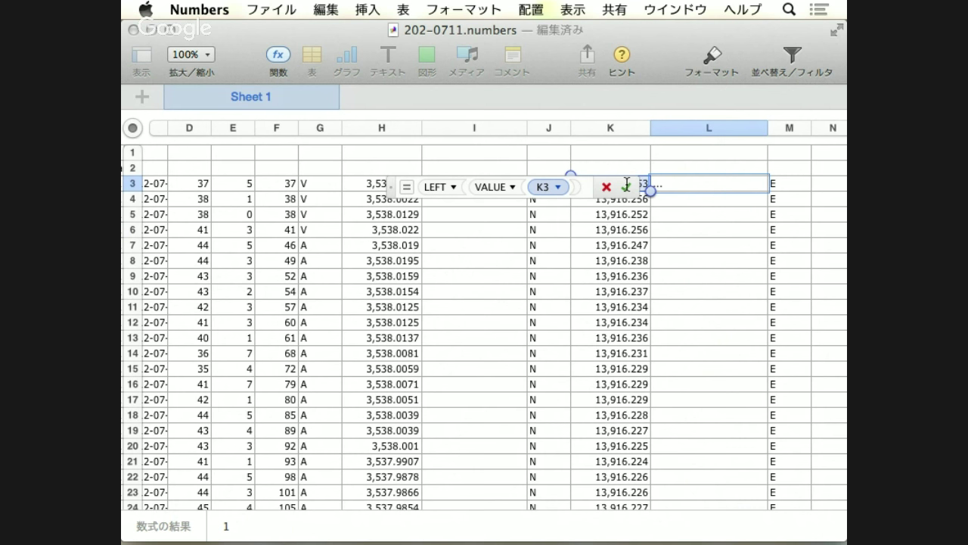
text(,3)
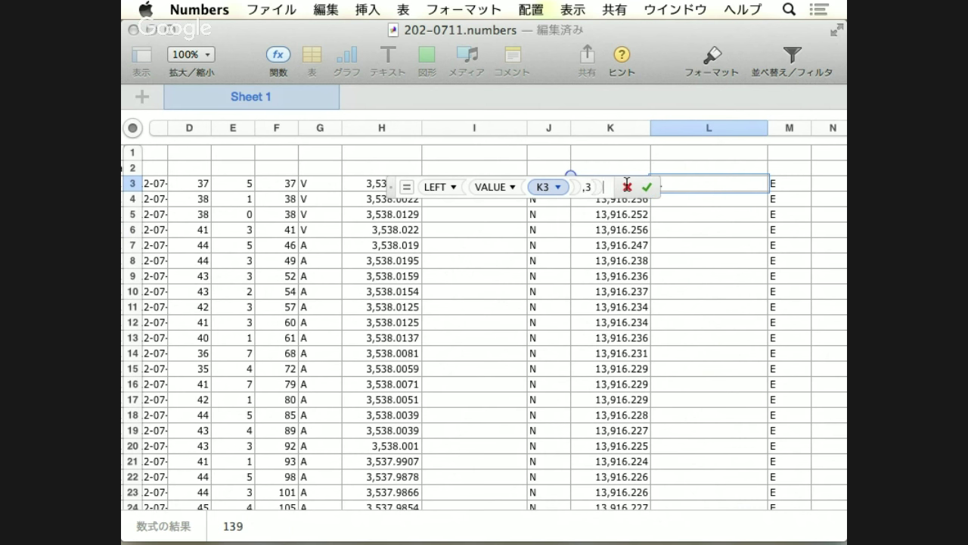
Insert a VALUE function with an opening parenthesis in front of the LEFT term in the L3 formula
key(Left)
key(Left)
key(Home)
key(Right)
text(VALUE)
key(Return)
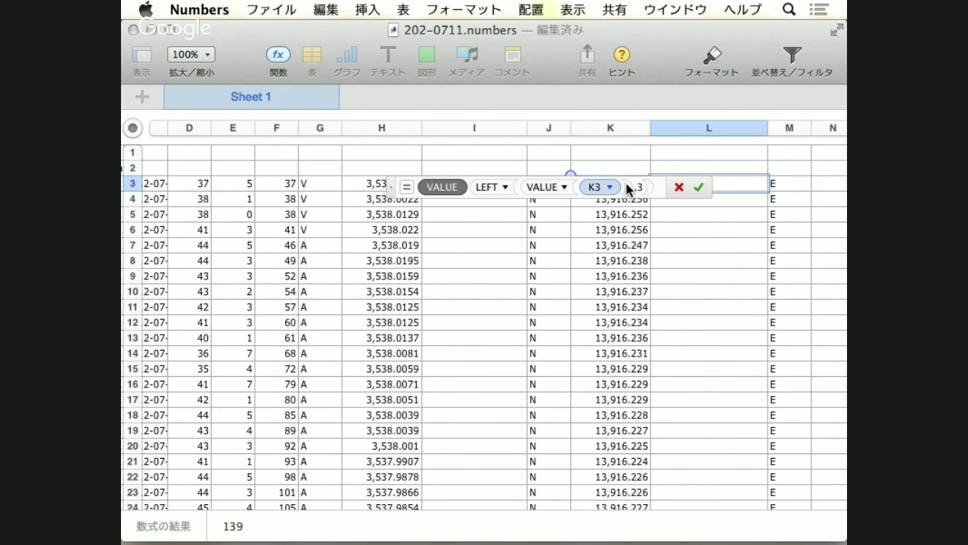
text(()
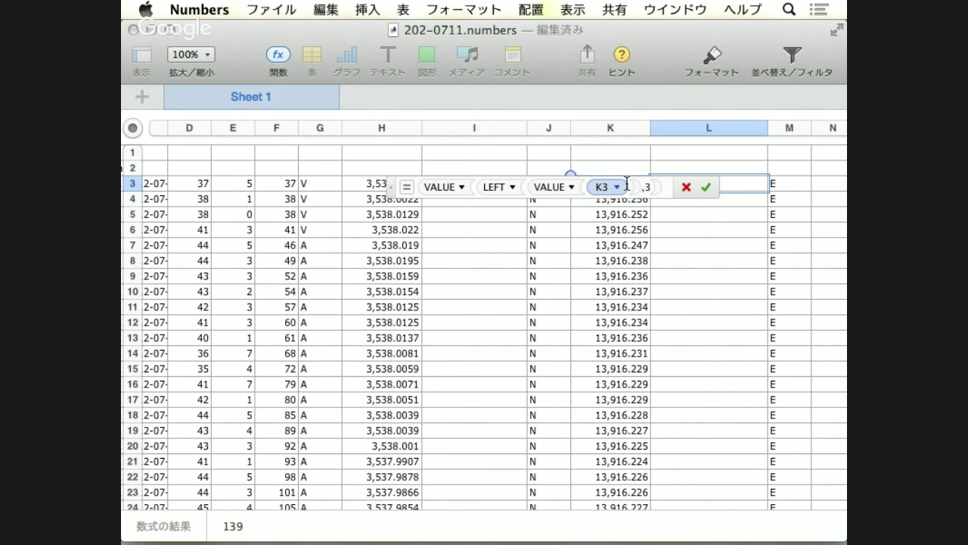
Reference K3 in the new VALUE function and subtract the LEFT term from it
drag(392, 190, 412, 267)
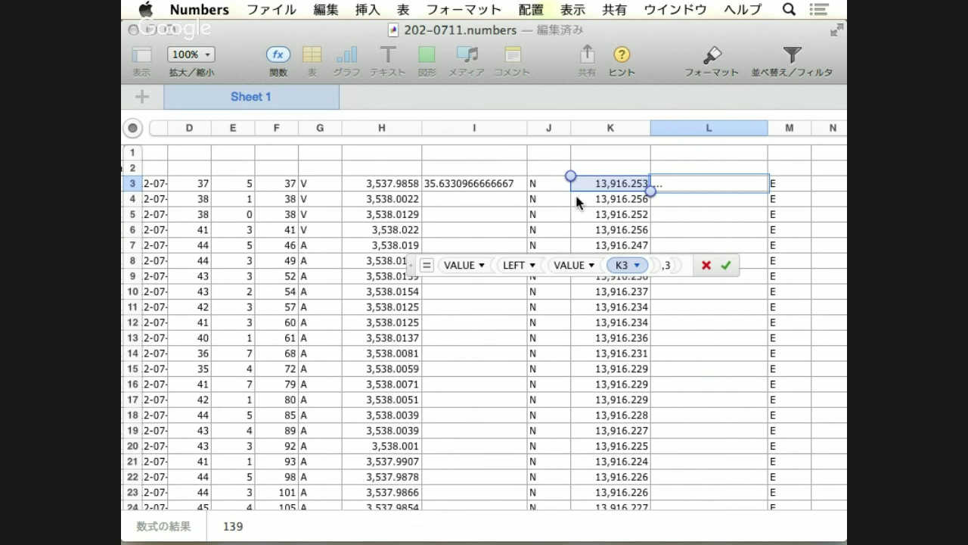
click(603, 189)
text(,)
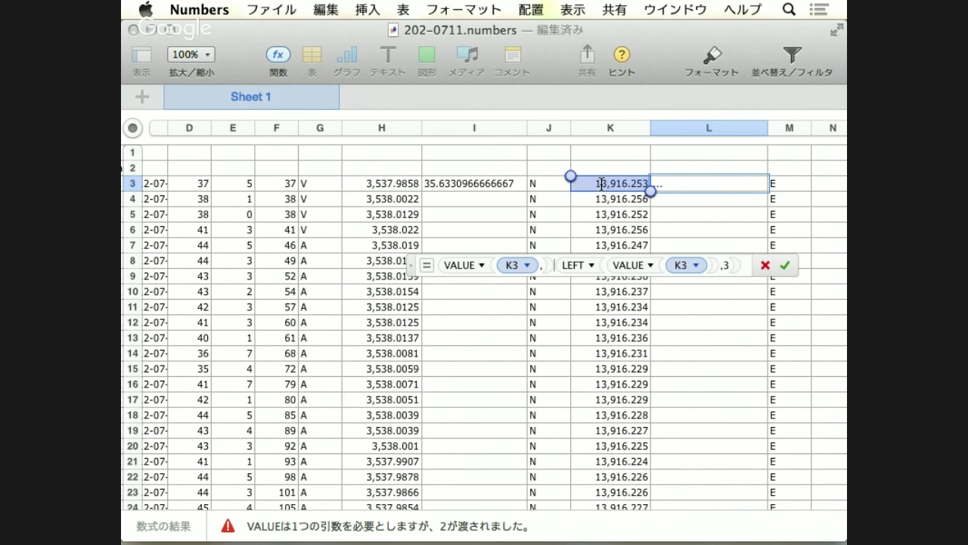
key(BackSpace)
key(BackSpace)
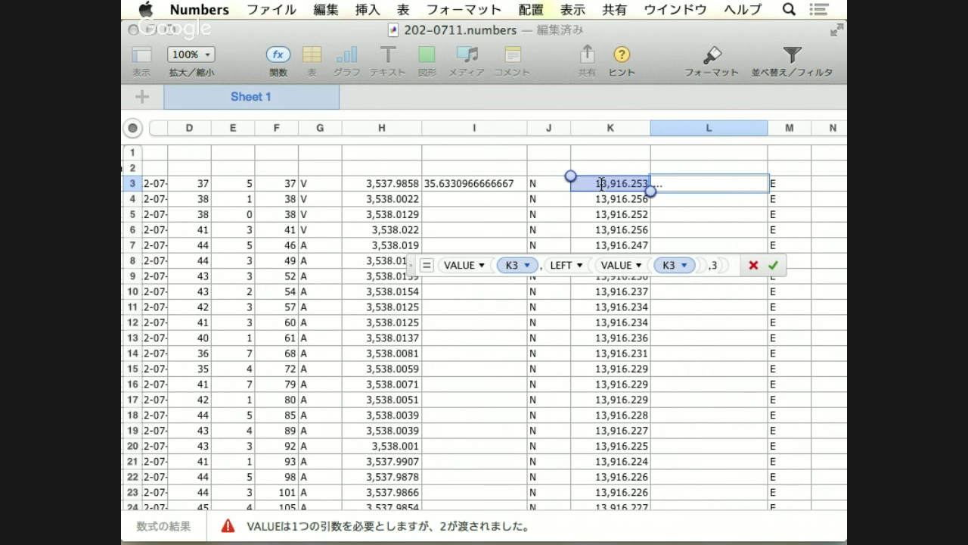
text())
key(BackSpace)
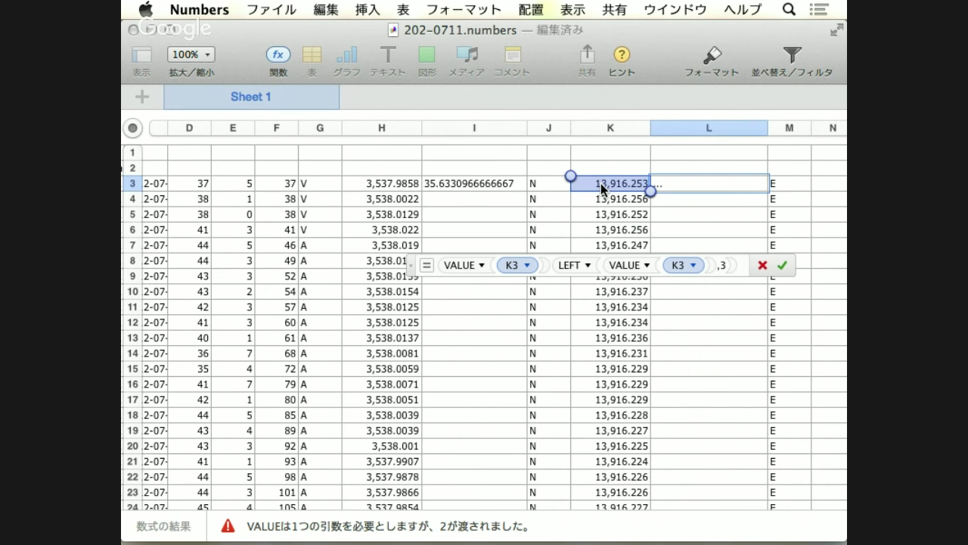
text(-)
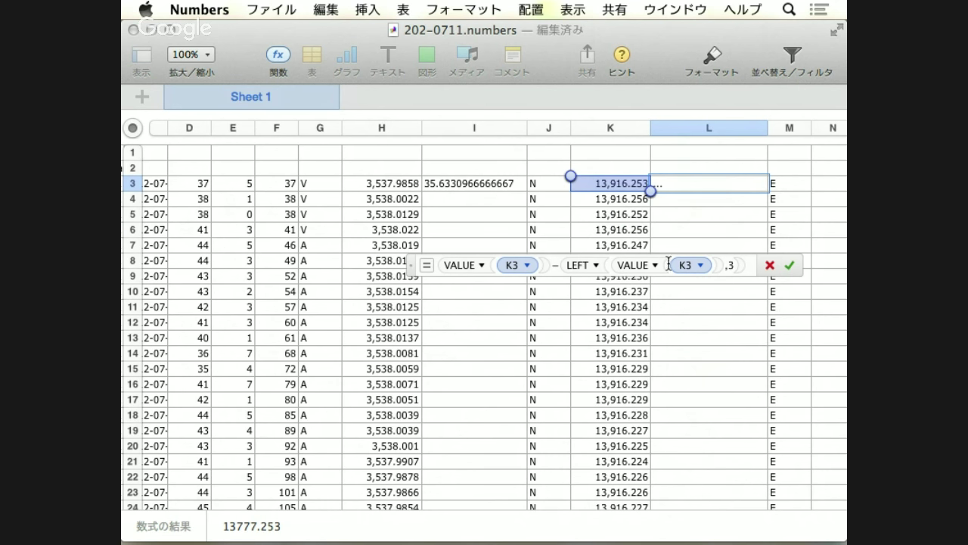
Multiply the LEFT term in the L3 formula by 100 and commit the formula
click(746, 266)
text(*)
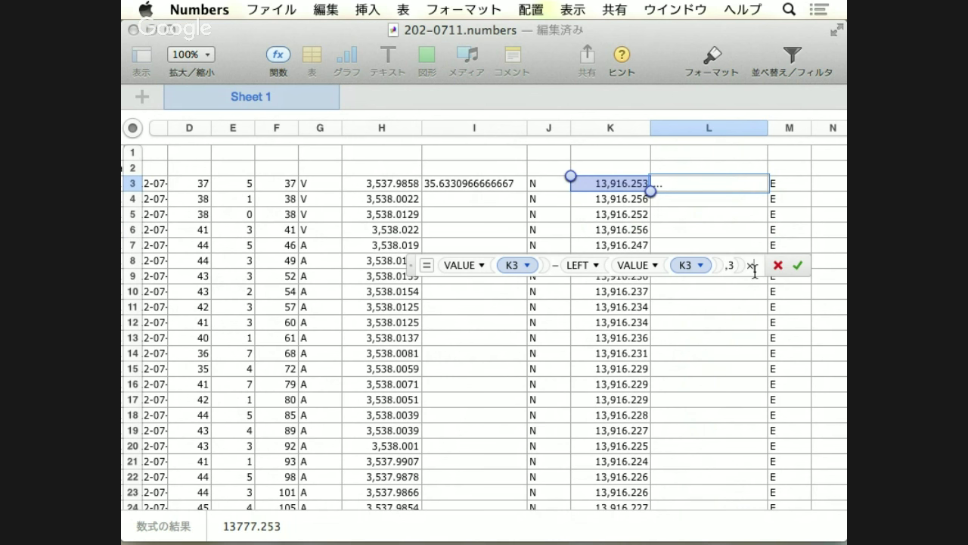
text(100)
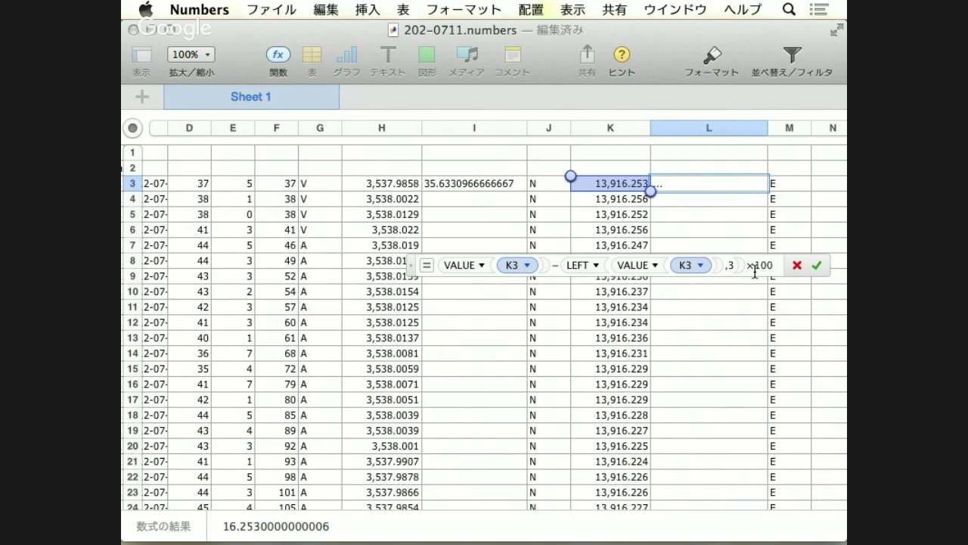
key(Return)
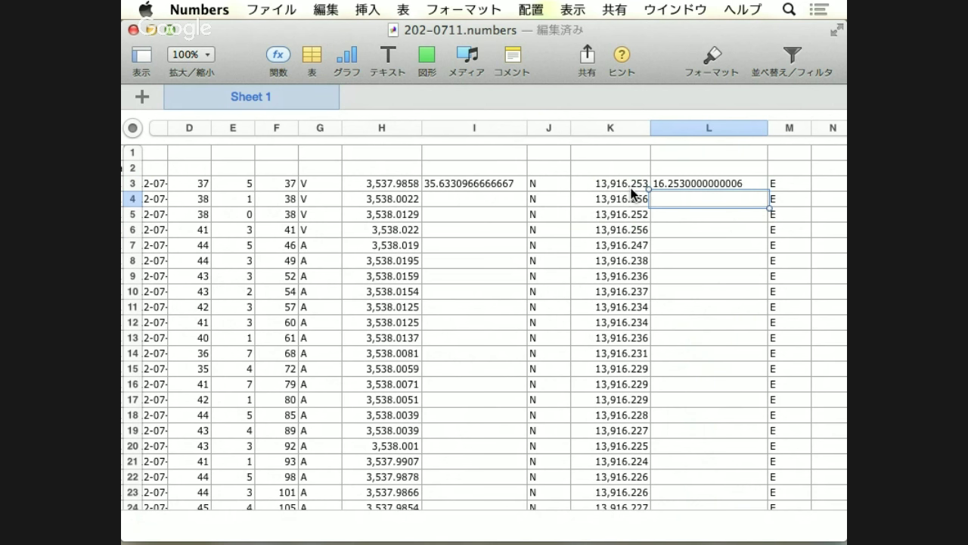
Reopen the L3 formula, enclose the whole expression in parentheses, divide it by 60, and append a plus sign
double_click(740, 188)
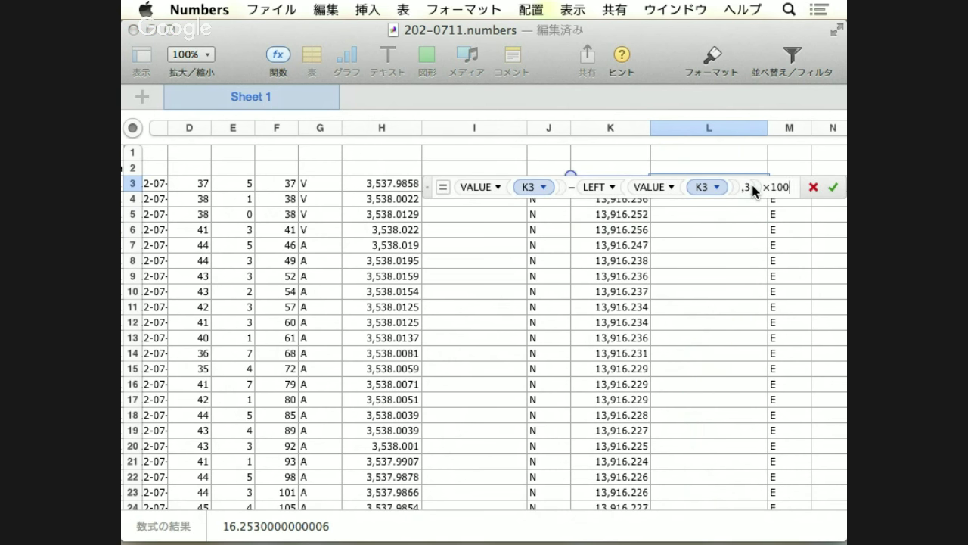
text())
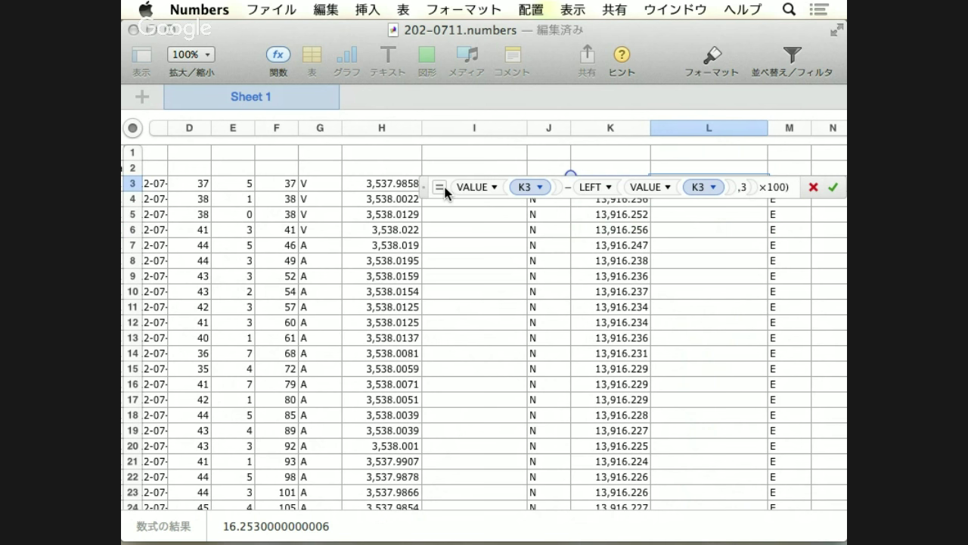
text(()
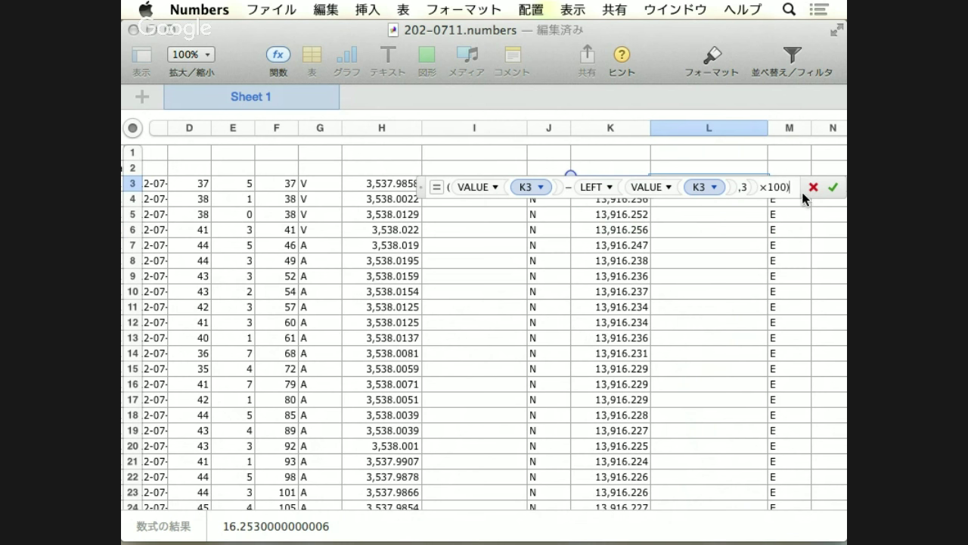
text(/)
text(6)
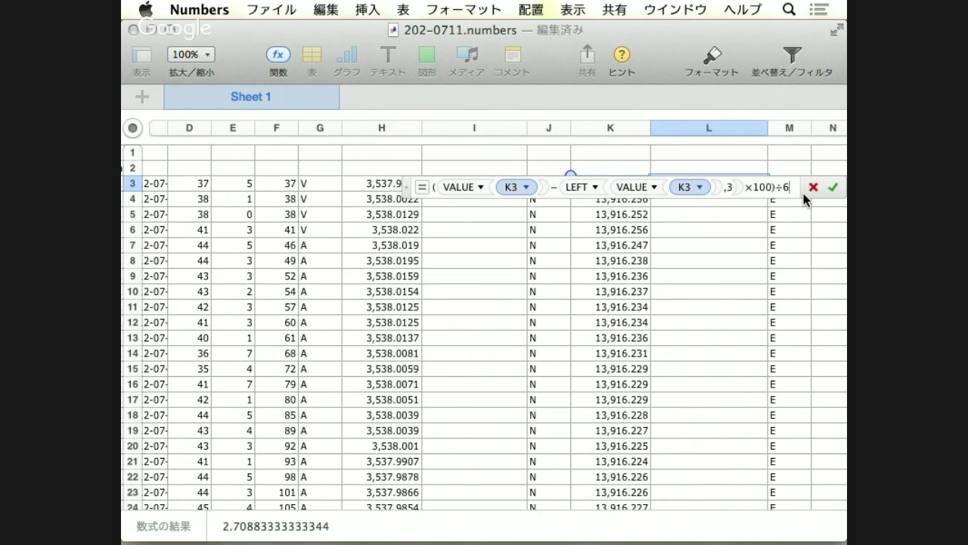
text(0 +)
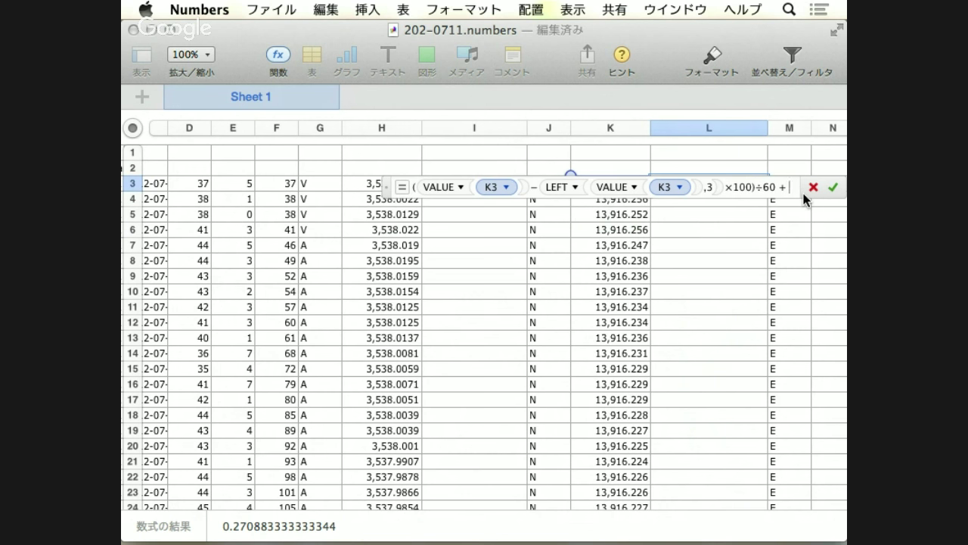
Append VALUE(K3) after the plus sign in the L3 formula
text( value)
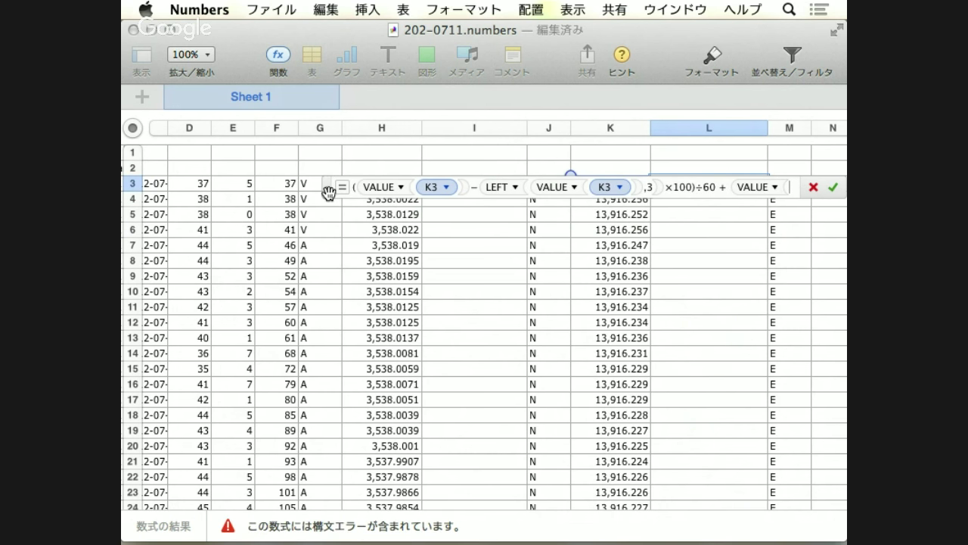
drag(326, 194, 376, 273)
click(584, 184)
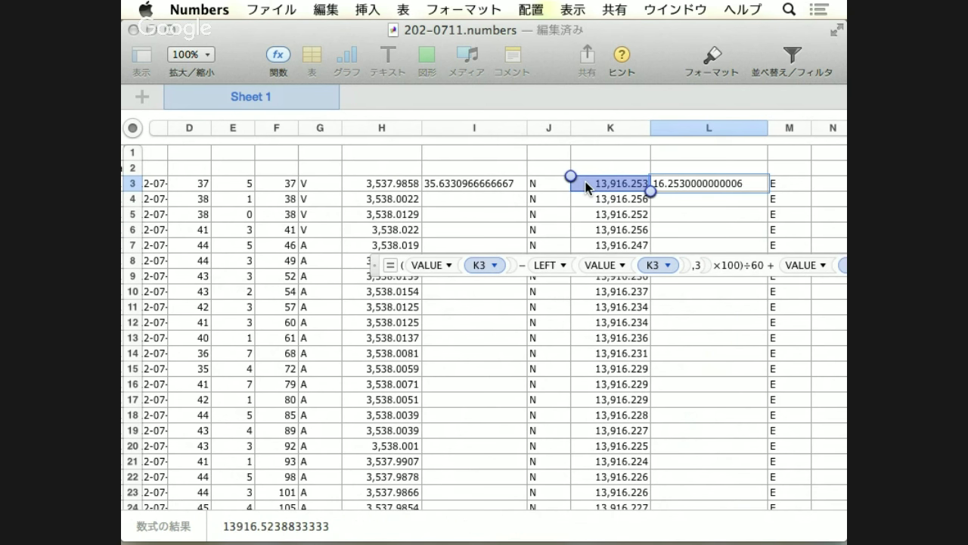
Wrap the appended K3 value as LEFT(VALUE(K3),3) to add the whole degrees, and commit the L3 formula
drag(374, 272, 186, 300)
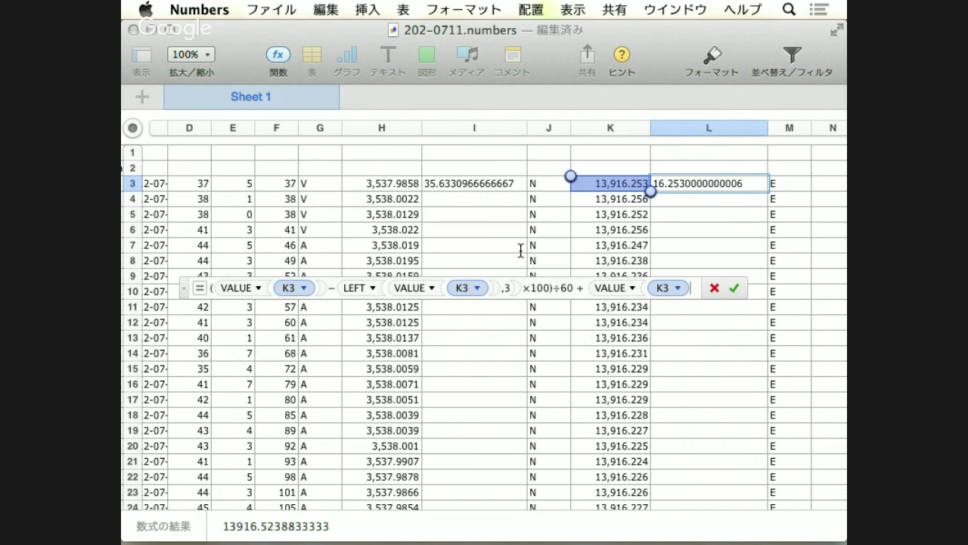
key(Left)
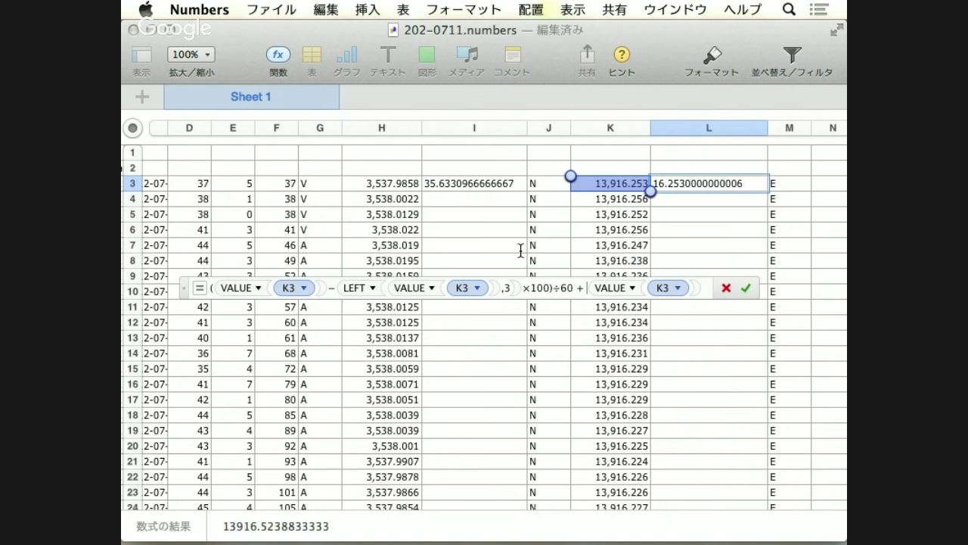
text(LEFT)
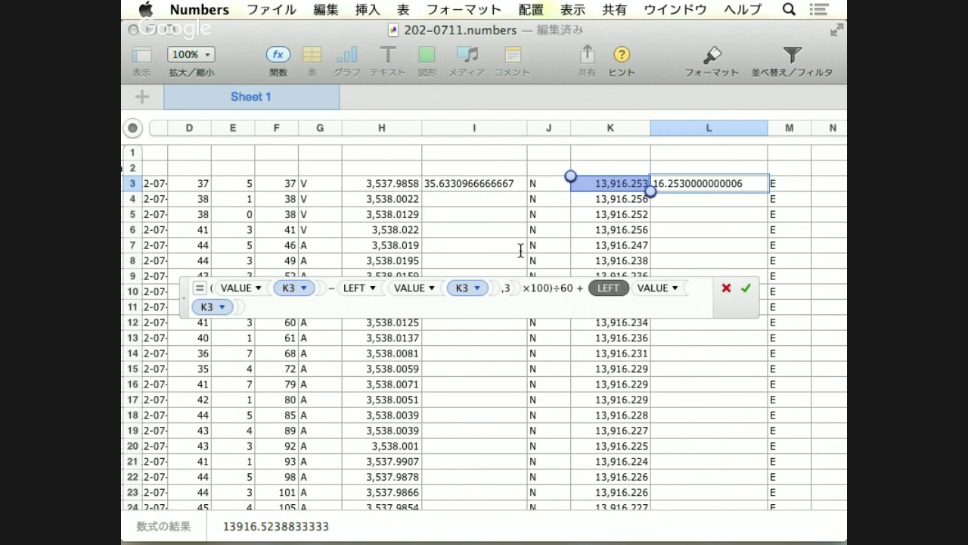
key(Right)
key(Right)
key(Right)
key(Right)
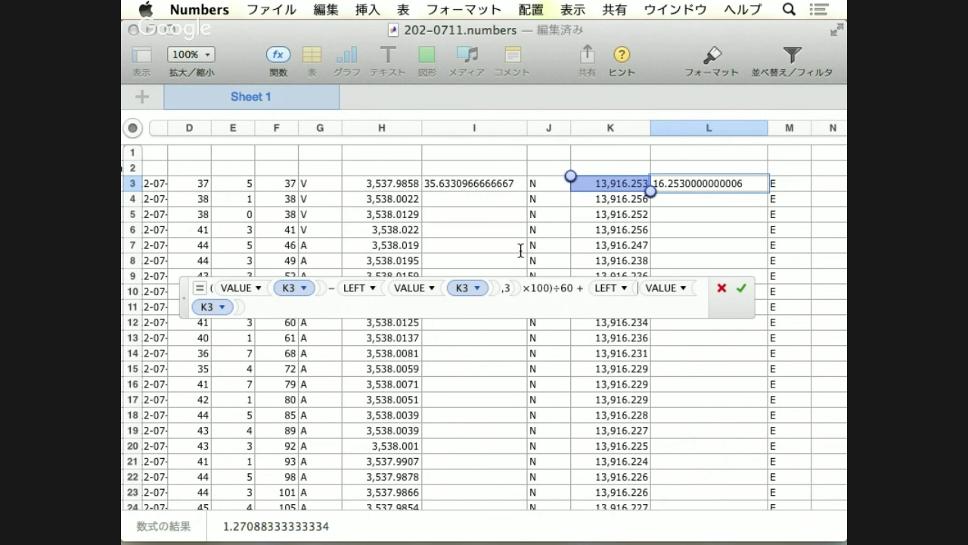
text(,3)
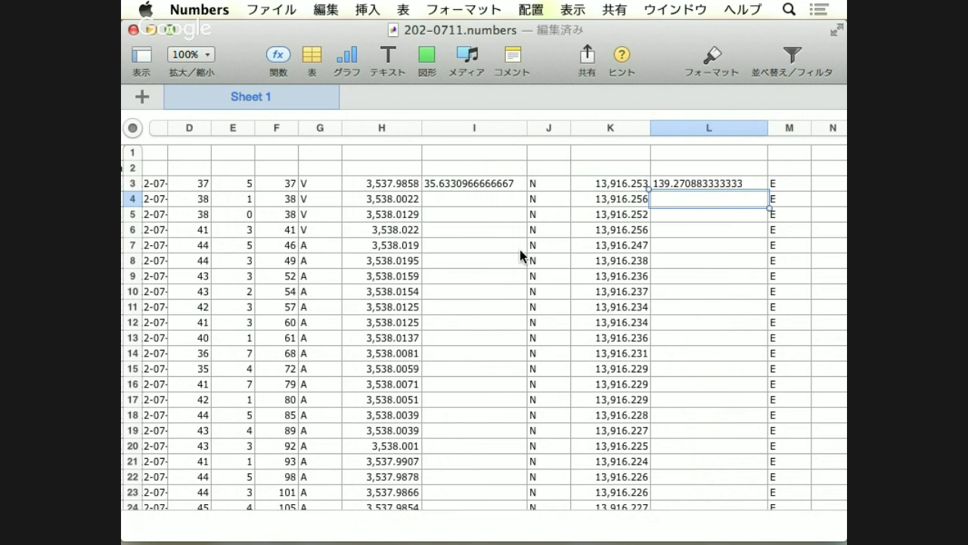
Widen column L slightly and compare the conversion formulas in cells I3 and L3
drag(768, 129, 781, 128)
click(484, 187)
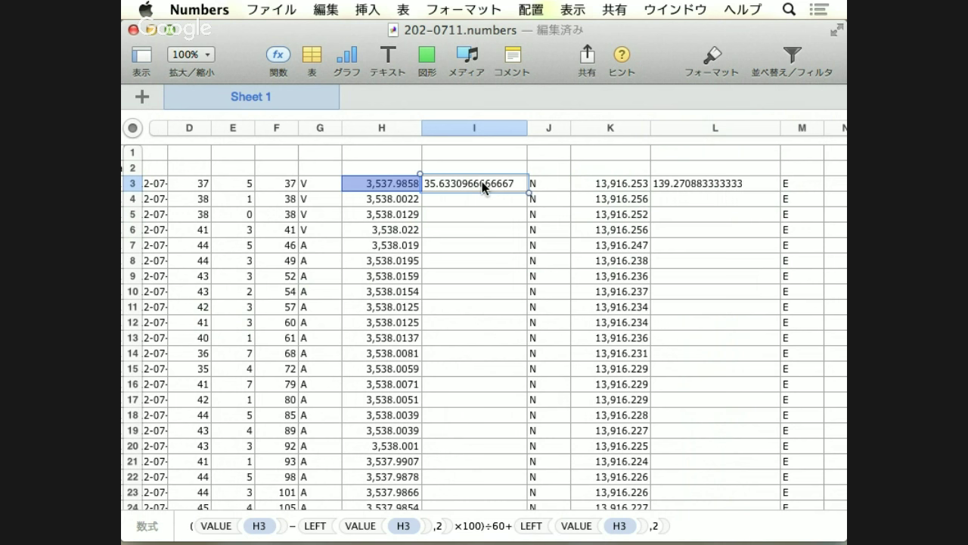
click(670, 189)
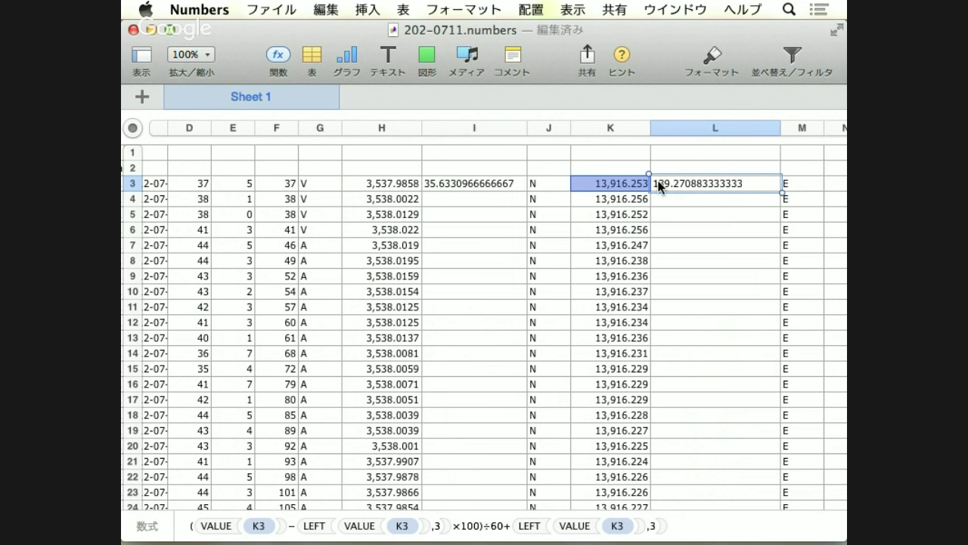
Copy the converted latitude from I3, switch to Chrome, and paste it into a new tab's address field followed by a comma
click(493, 186)
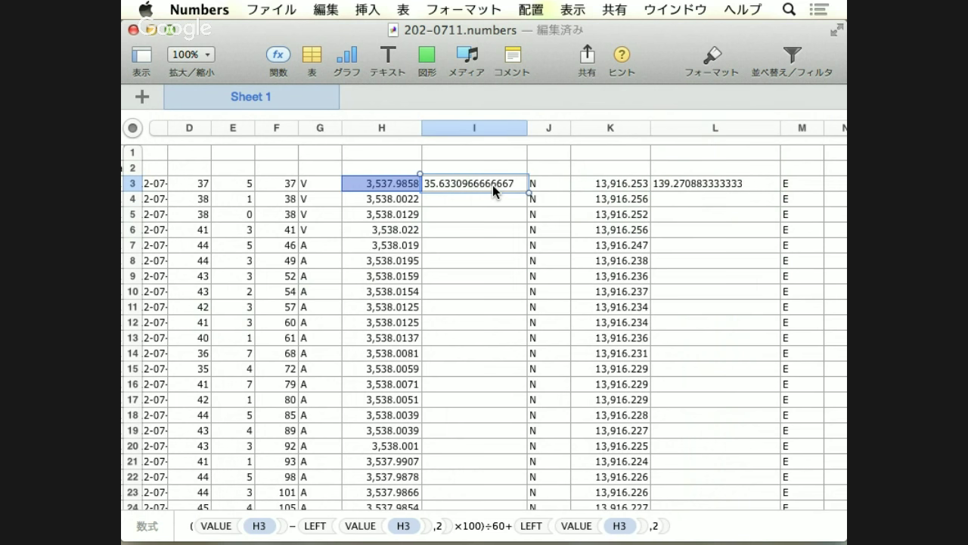
key(super+c)
key(super+Tab)
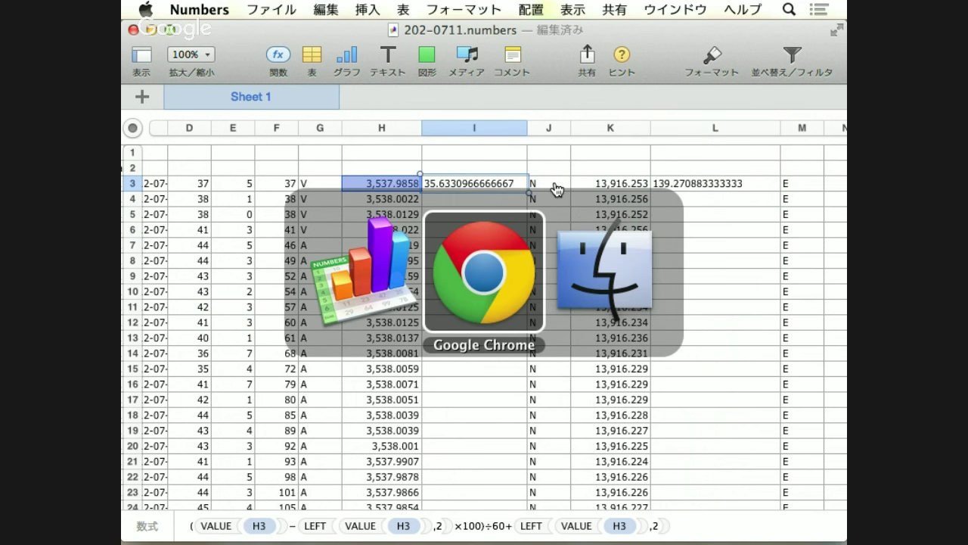
key(super+Tab)
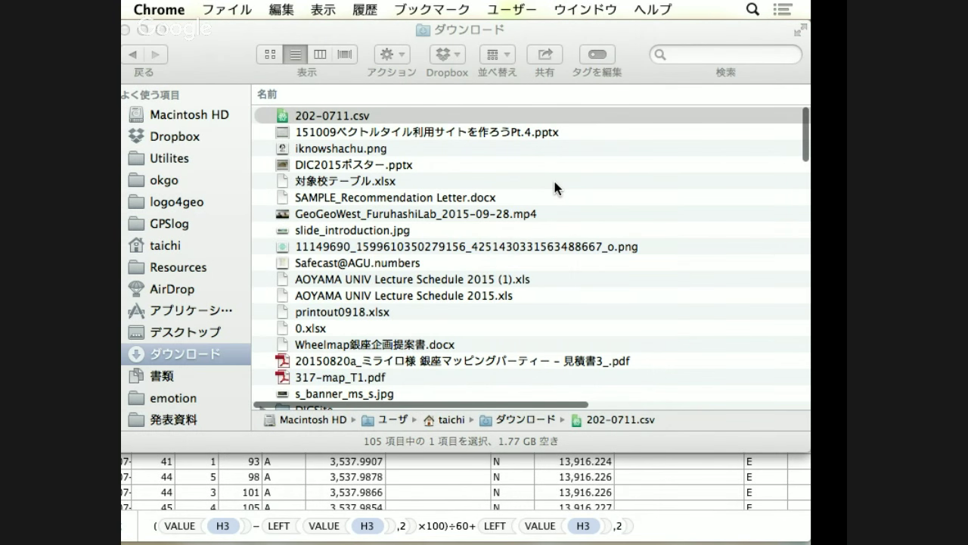
key(super+Tab)
click(759, 25)
key(super+v)
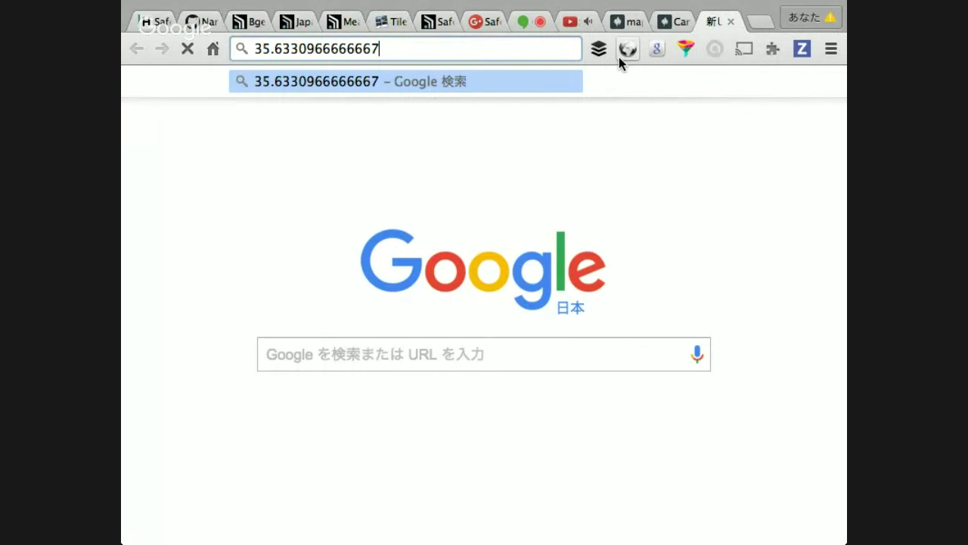
text(m)
key(BackSpace)
text(,)
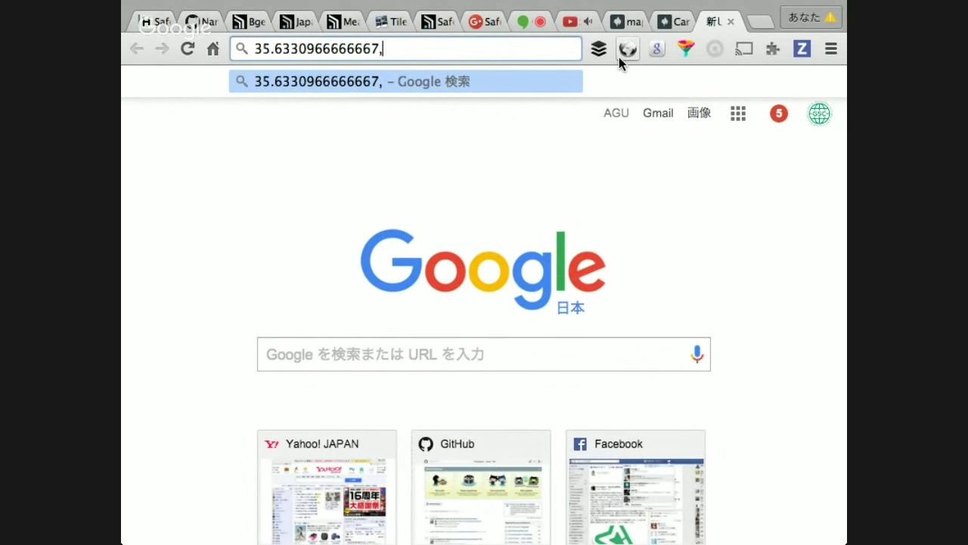
Copy the converted longitude from L3 in Numbers and paste it after the latitude's comma in Chrome's address field
key(super+Tab)
key(super+Tab)
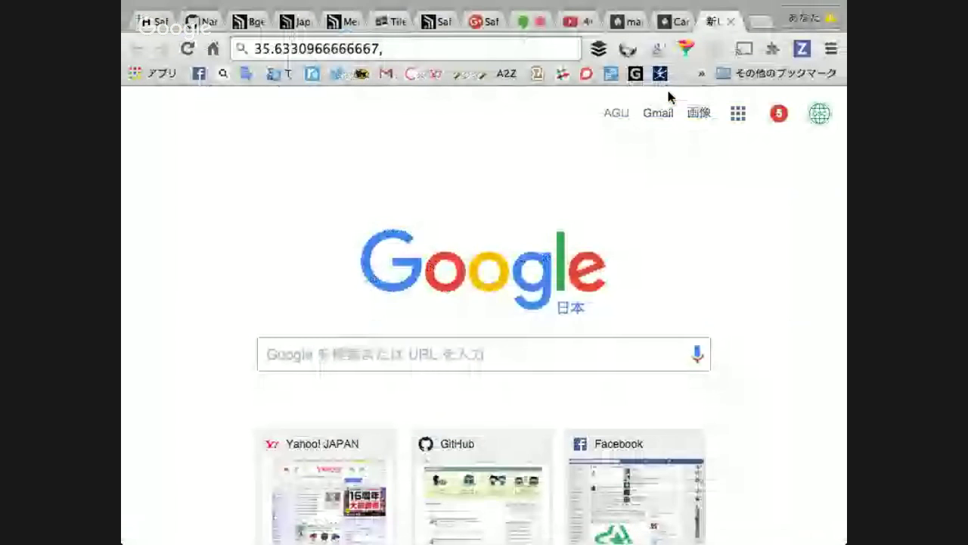
key(super+Tab)
key(super+Tab)
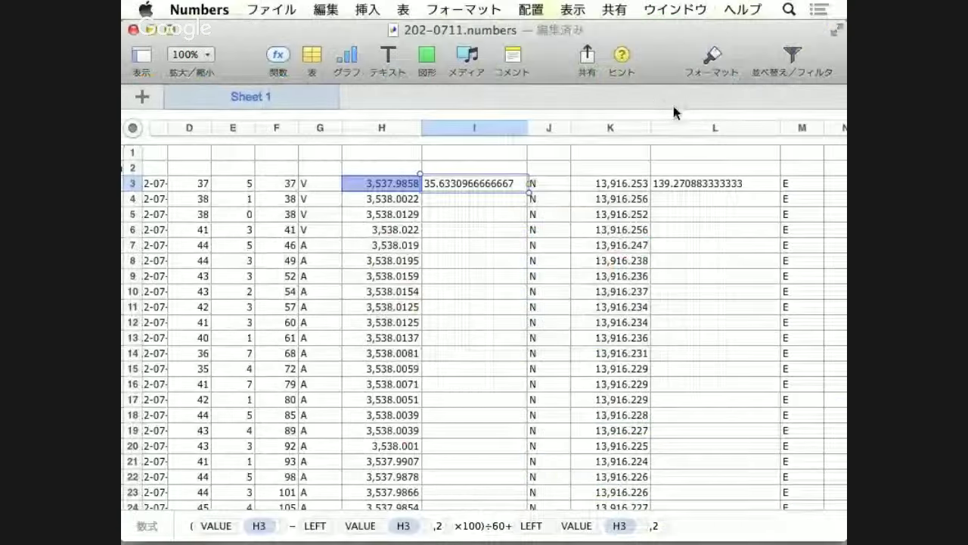
click(707, 184)
key(super+Tab)
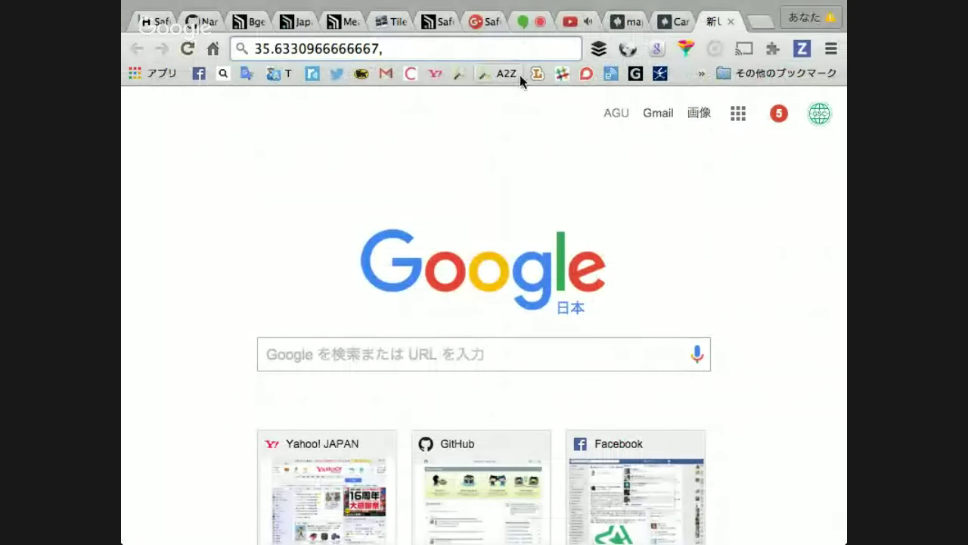
key(super+v)
Search Google for the combined latitude and longitude, open the location in Google Maps, and examine the area around the pin
triple_click(411, 50)
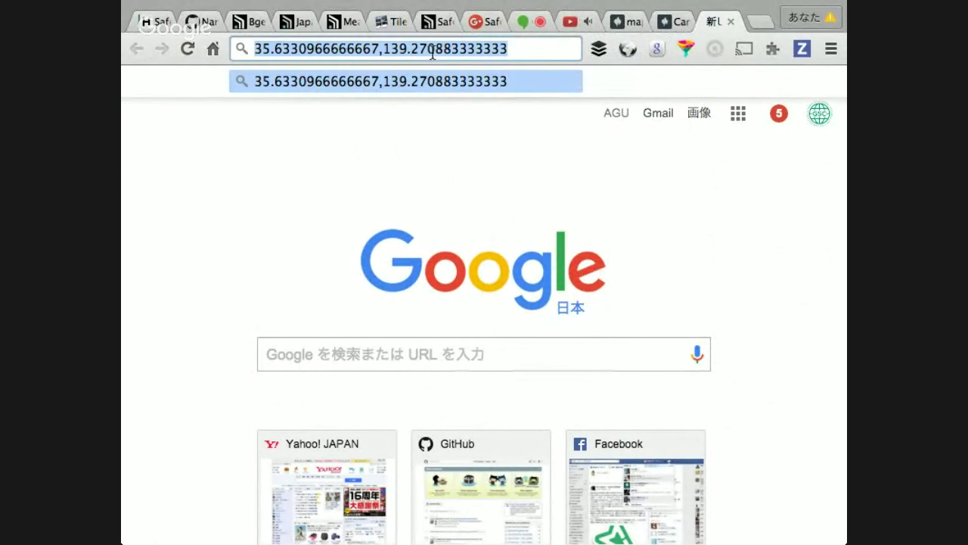
key(Return)
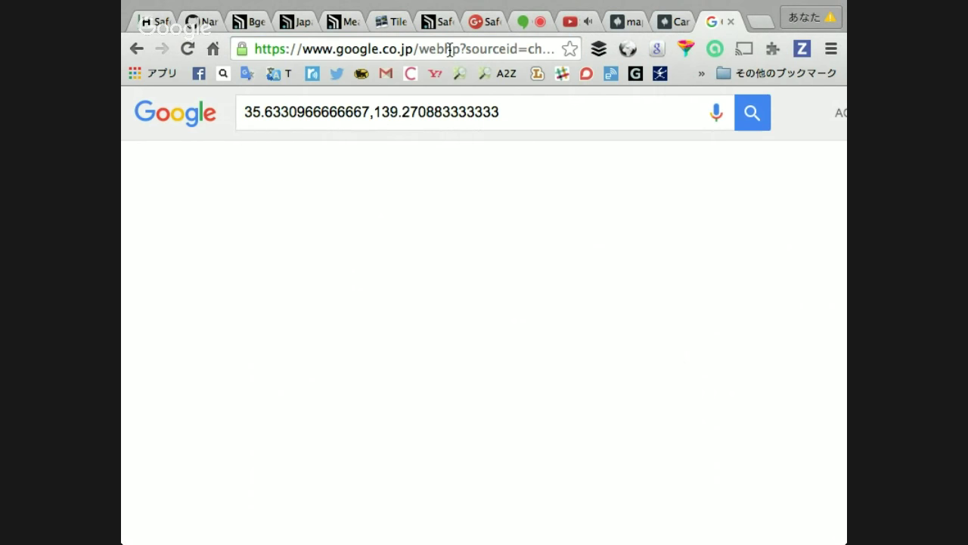
click(324, 167)
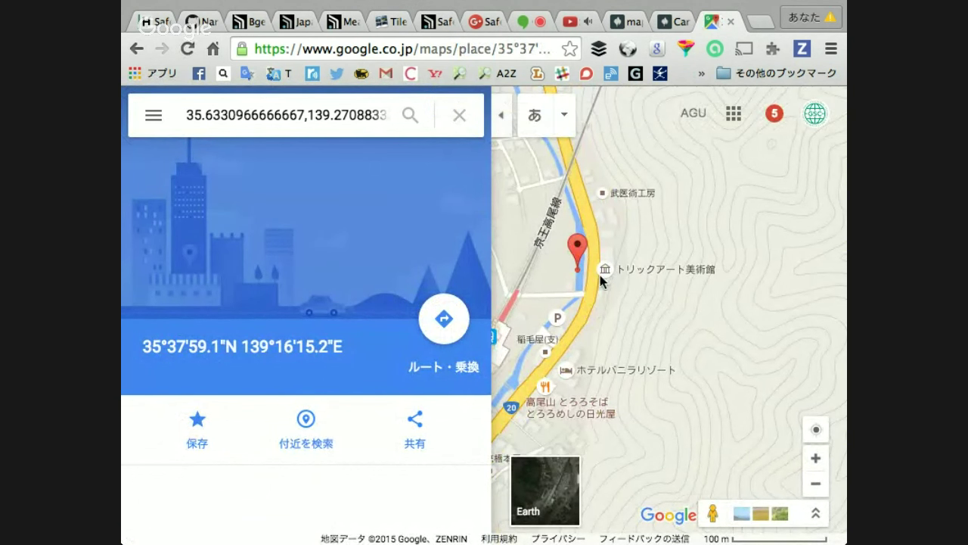
drag(616, 280, 742, 281)
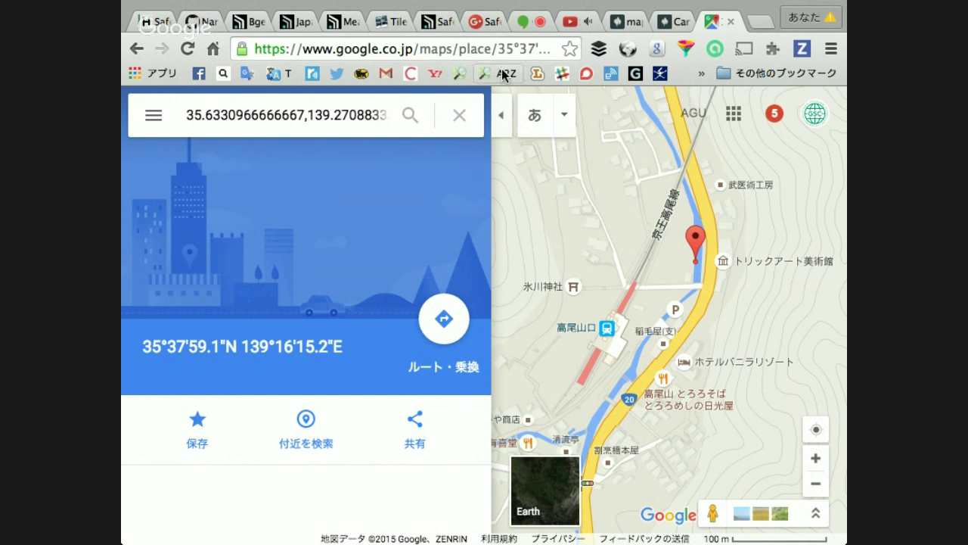
Switch back to Numbers and copy the longitude conversion formula from L3 into cells L4 through L24
key(super+Tab)
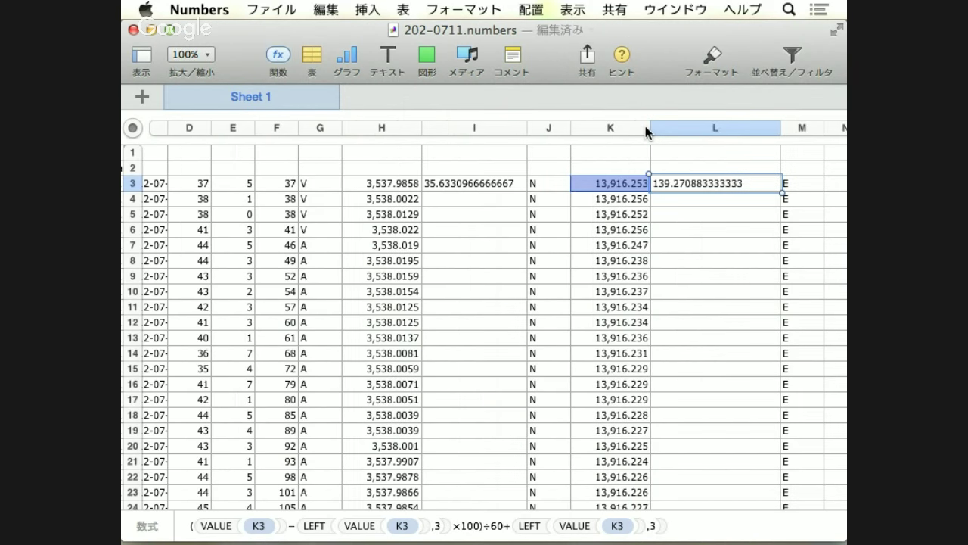
click(520, 183)
drag(528, 189, 521, 506)
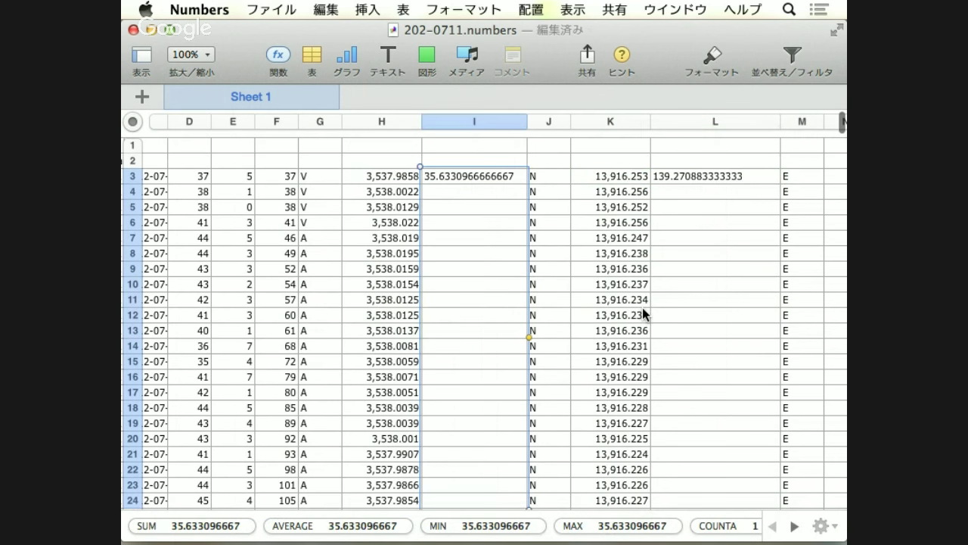
click(768, 178)
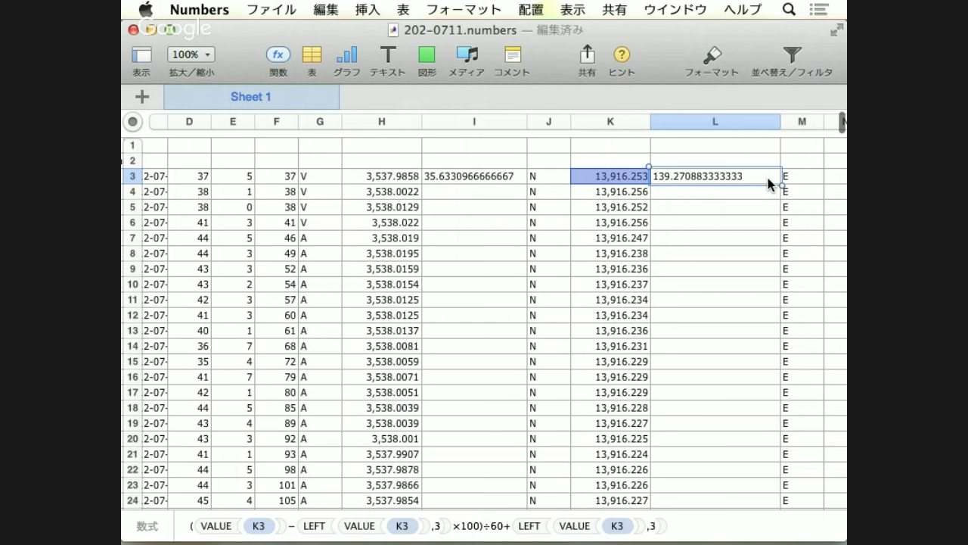
click(721, 190)
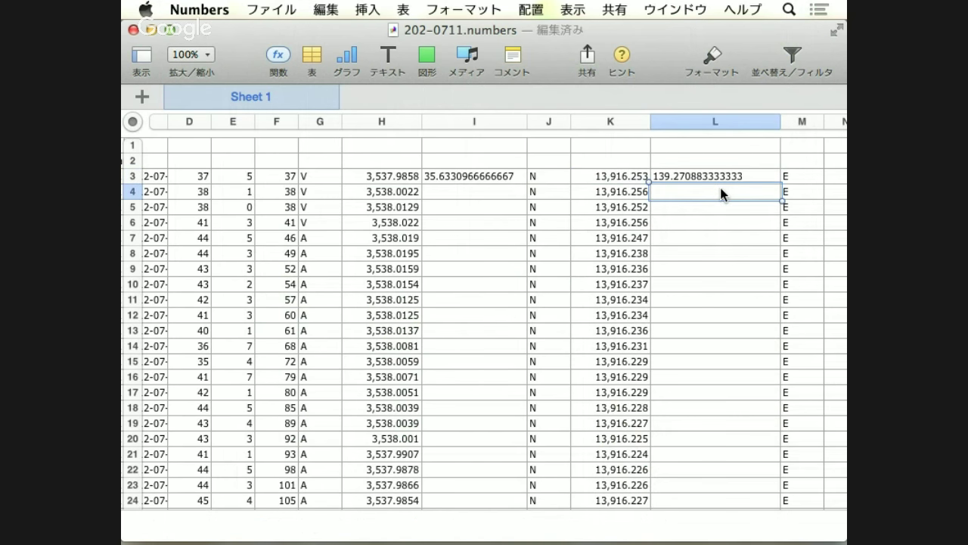
shift+click(709, 496)
key(super+c)
key(super+v)
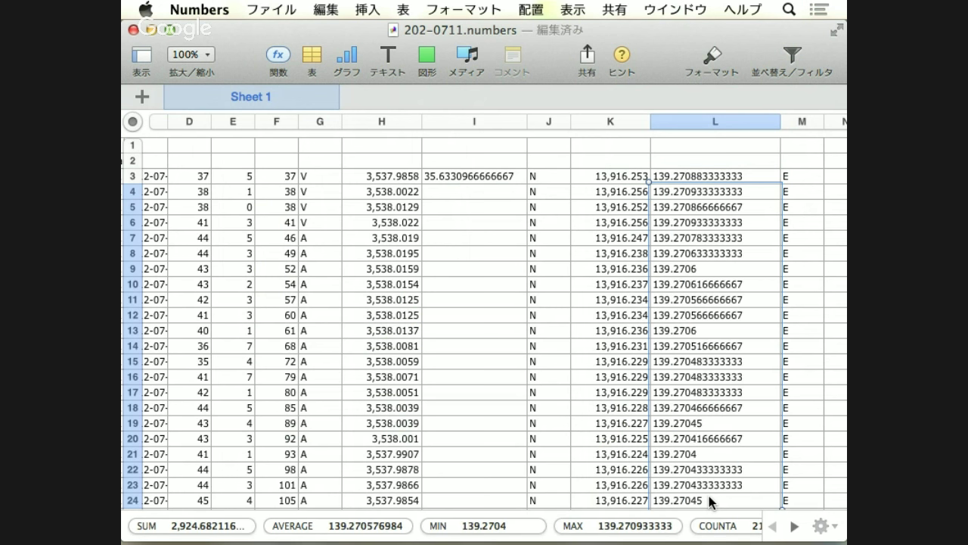
Copy the latitude conversion formula from I3 into cells I4 through I24
click(473, 179)
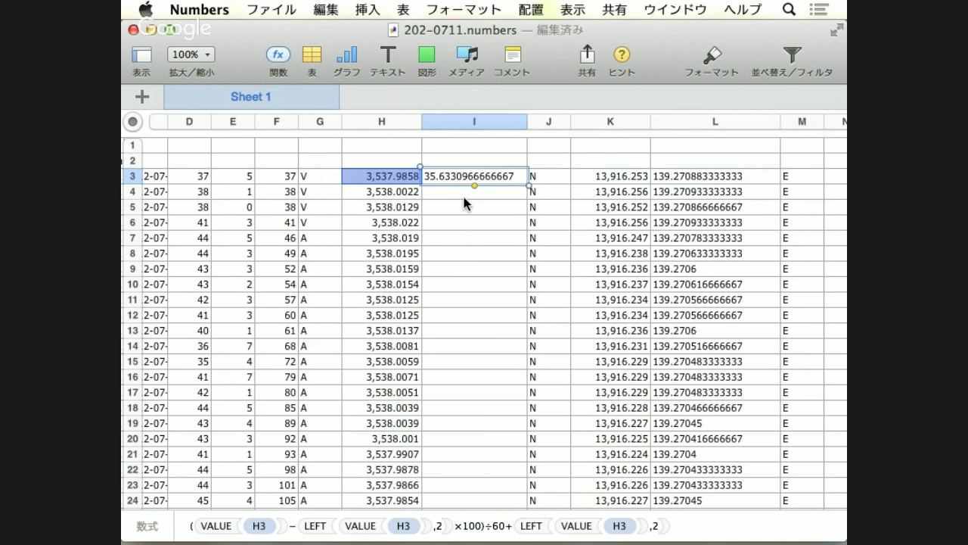
click(464, 193)
shift+click(463, 501)
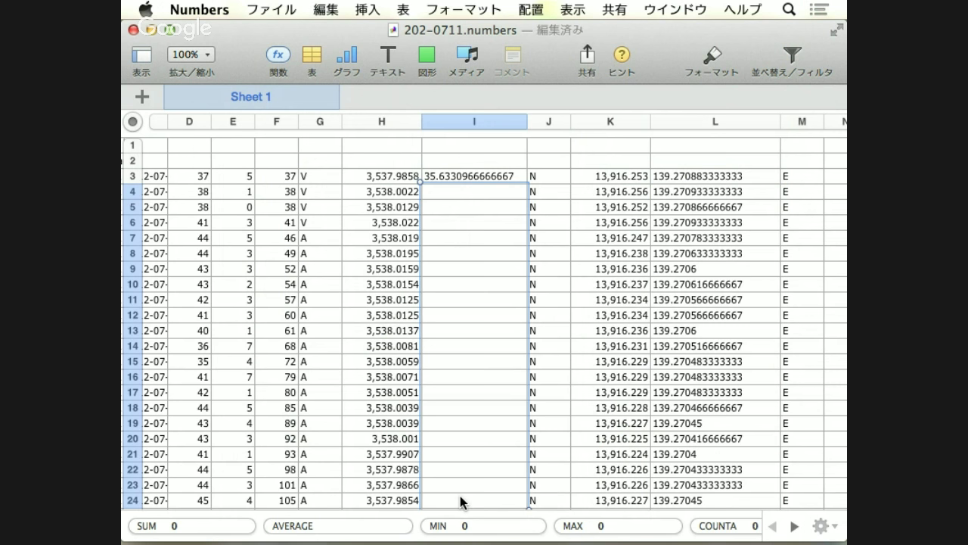
key(super+v)
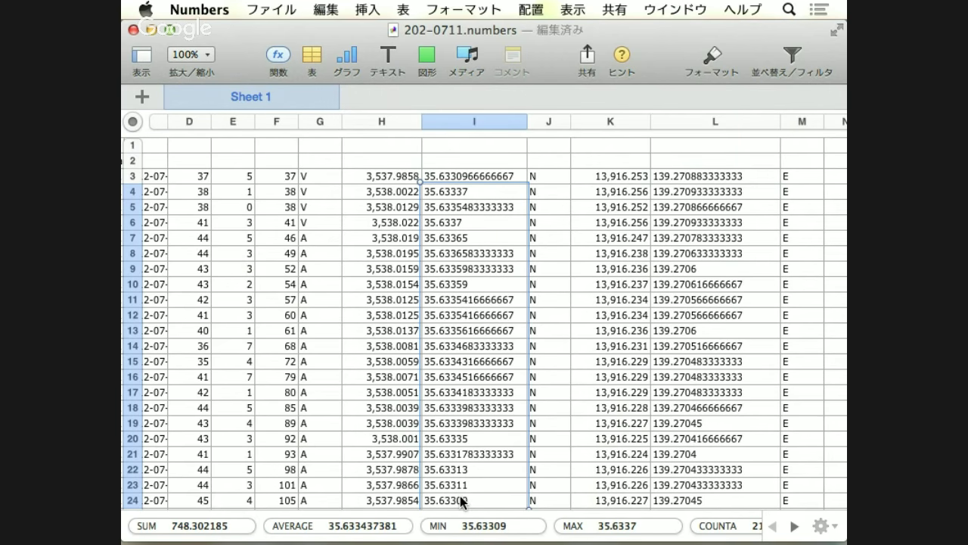
Switch to Chrome's Hackpad lecture page and advance the embedded mapping slides from slide 45 to slide 47
key(super+Tab)
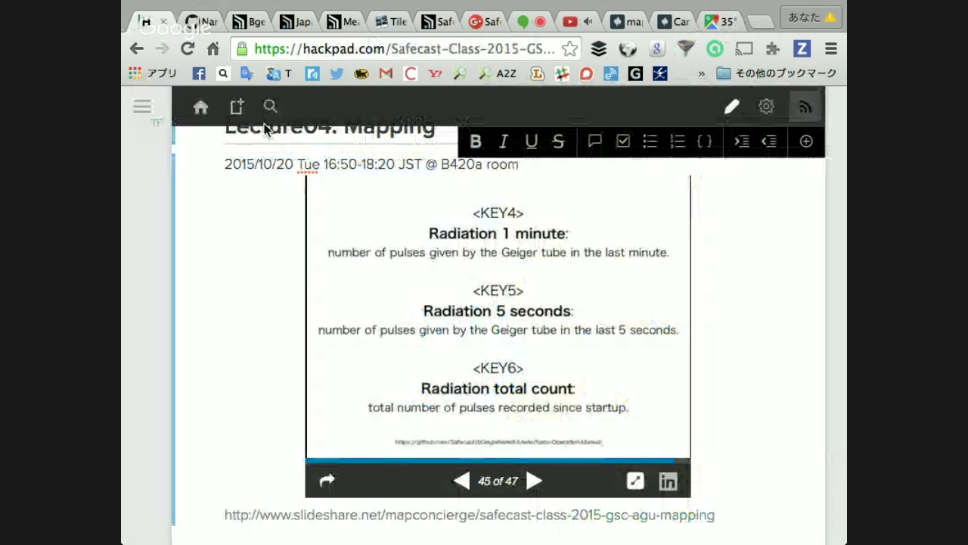
click(157, 23)
click(535, 480)
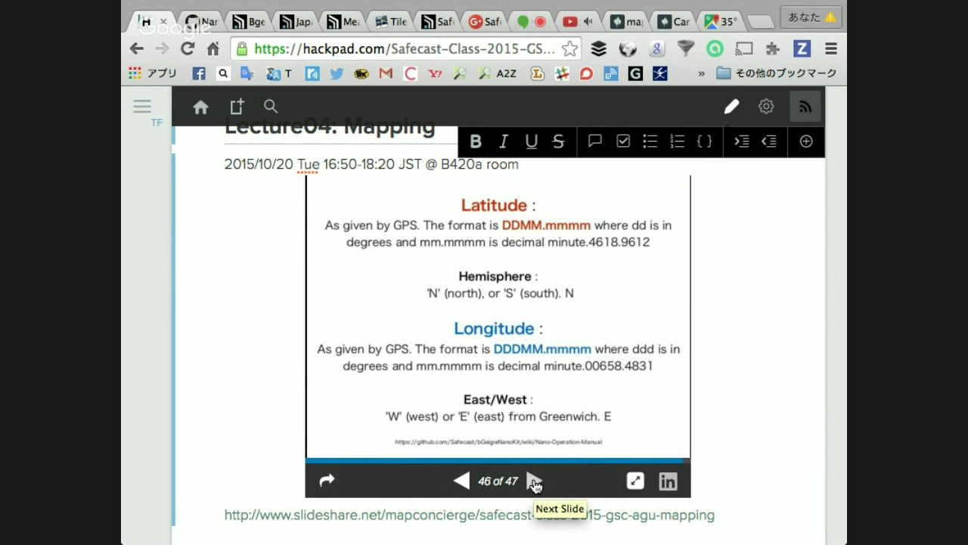
click(535, 483)
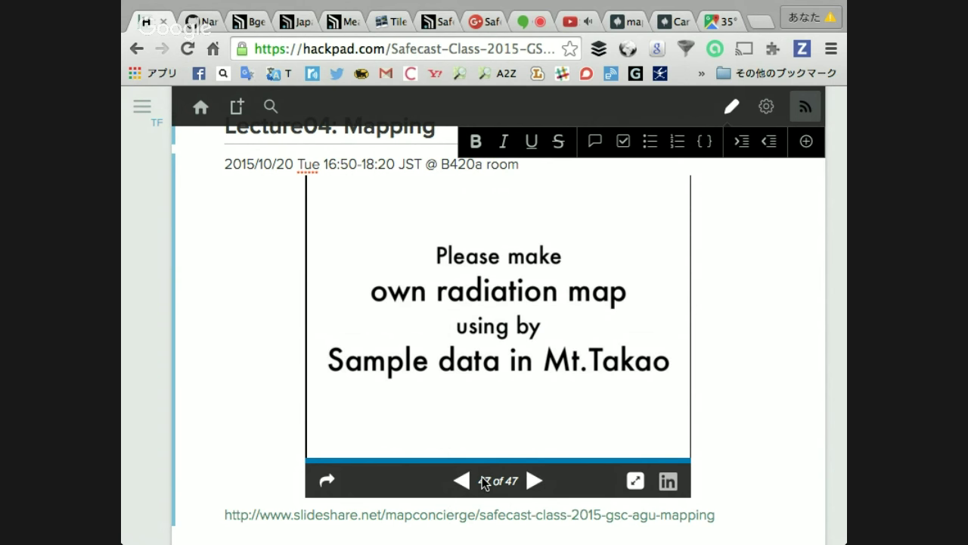